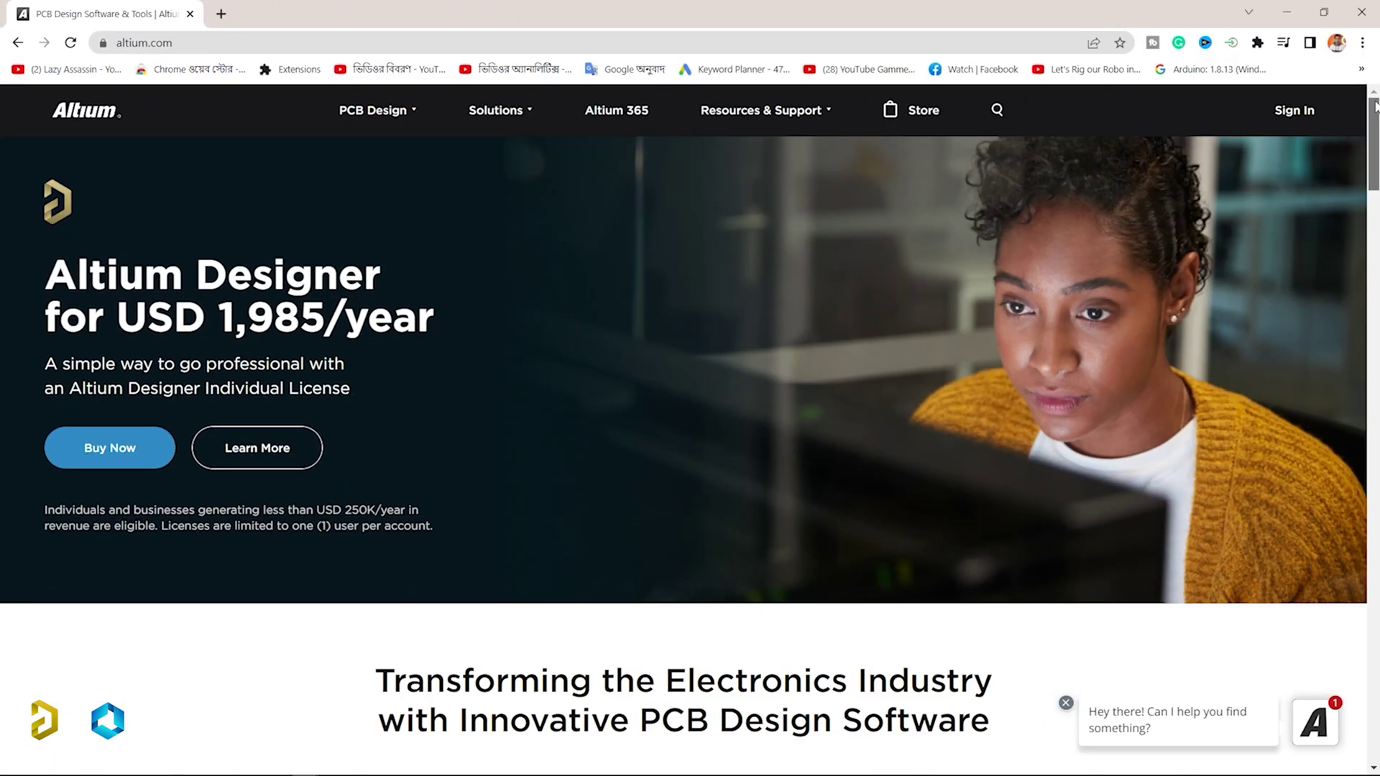
# Step: Scroll down altium.com and show the shared design's PCB layout in the embedded viewer
pyautogui.moveTo(1375, 104); pyautogui.dragTo(1375, 219)
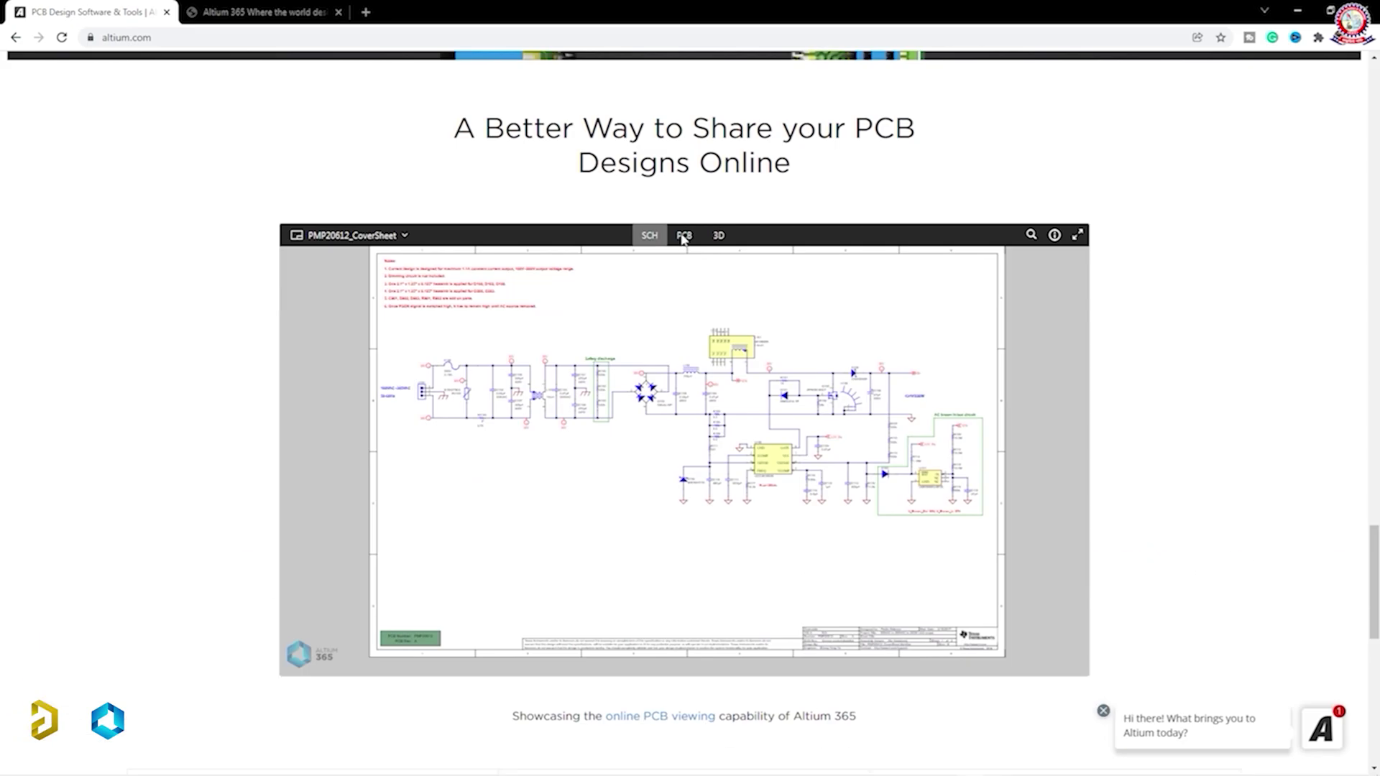
pyautogui.click(682, 237)
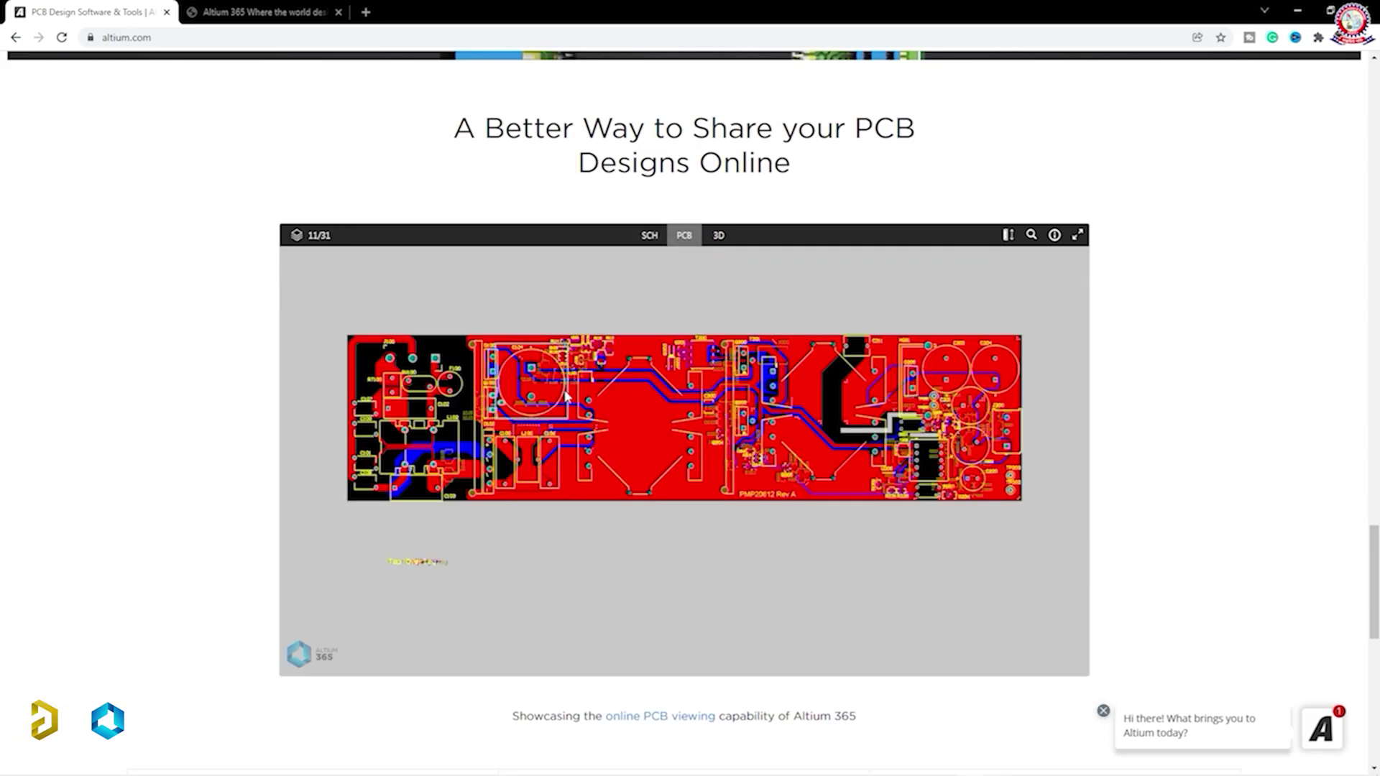
pyautogui.scroll(2, 687, 406)
pyautogui.scroll(-3, 686, 406)
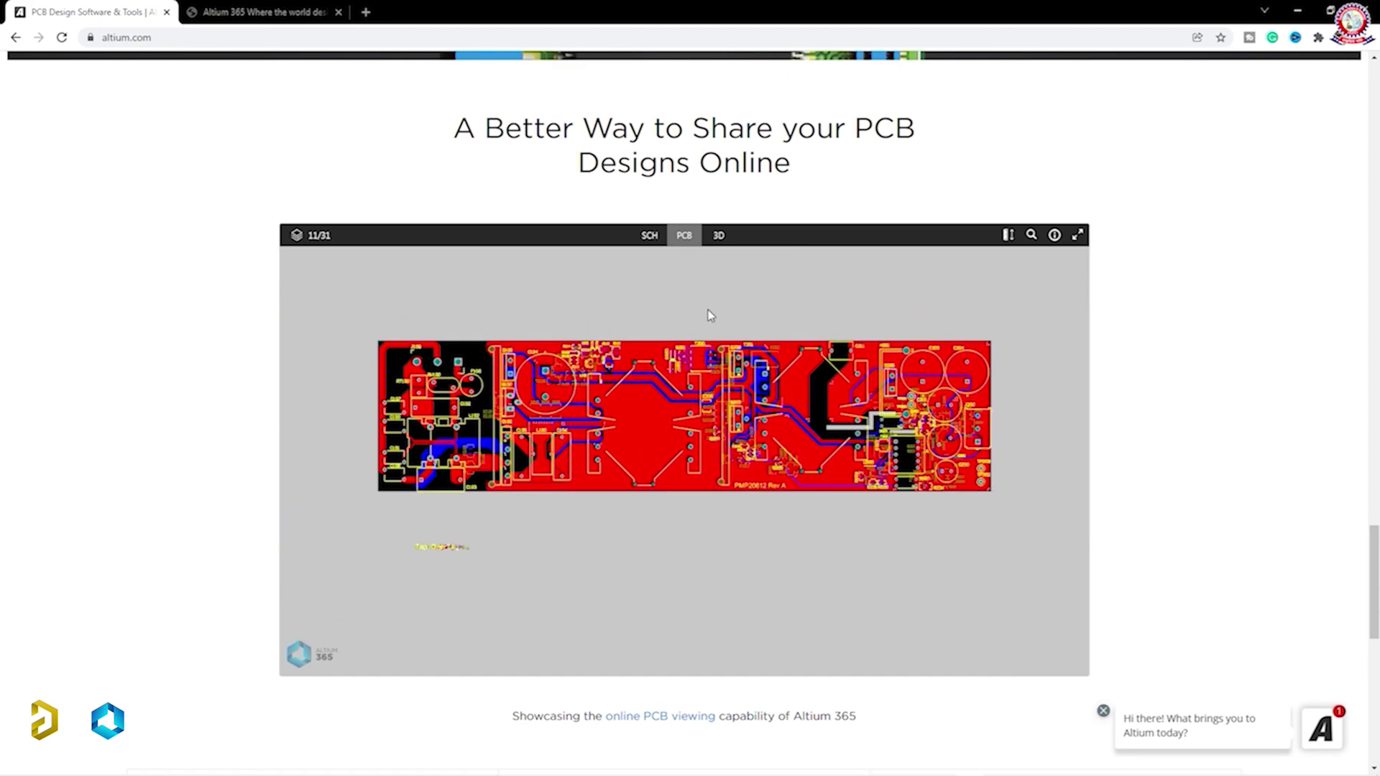
# Step: Switch the viewer to the 3D board render and scroll on to the pricing plans
pyautogui.click(718, 235)
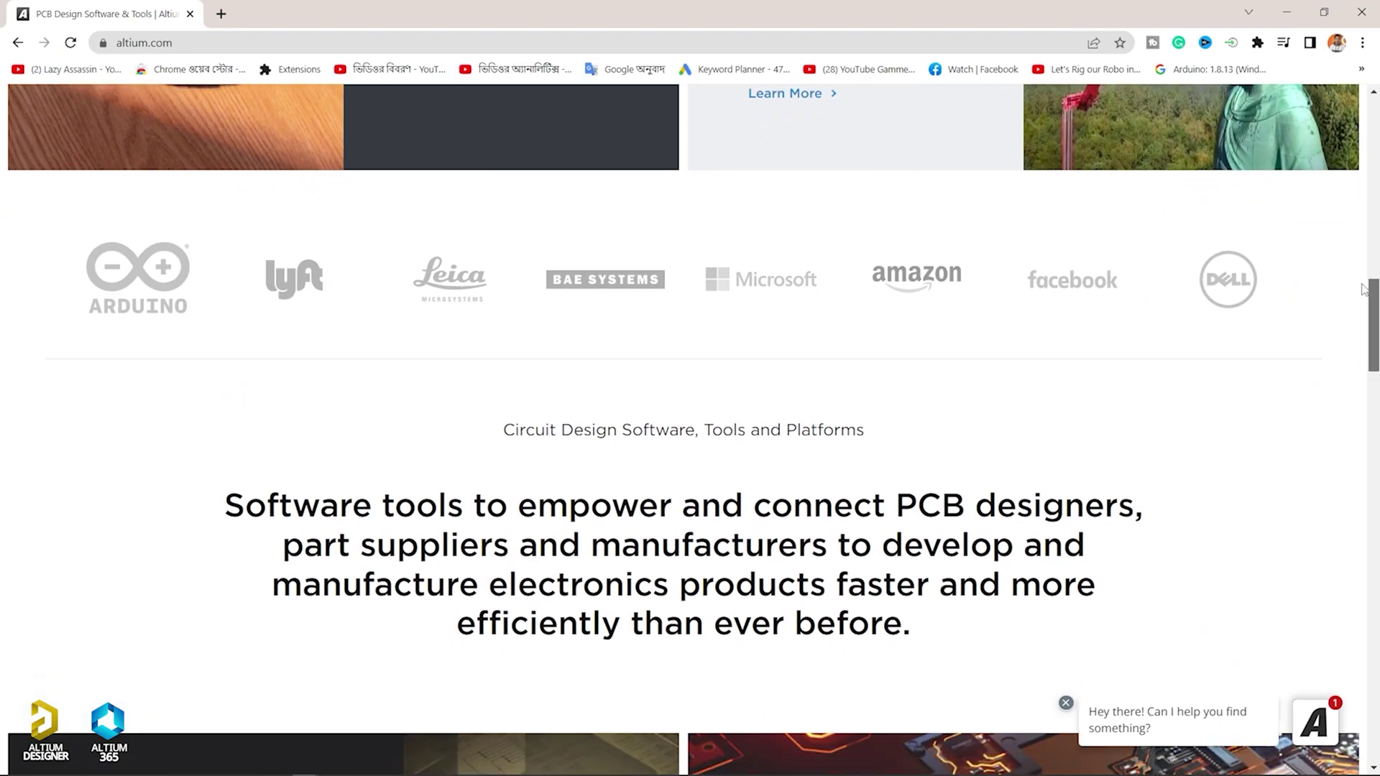
pyautogui.scroll(-3, 1360, 320)
pyautogui.moveTo(1360, 320); pyautogui.dragTo(1351, 653)
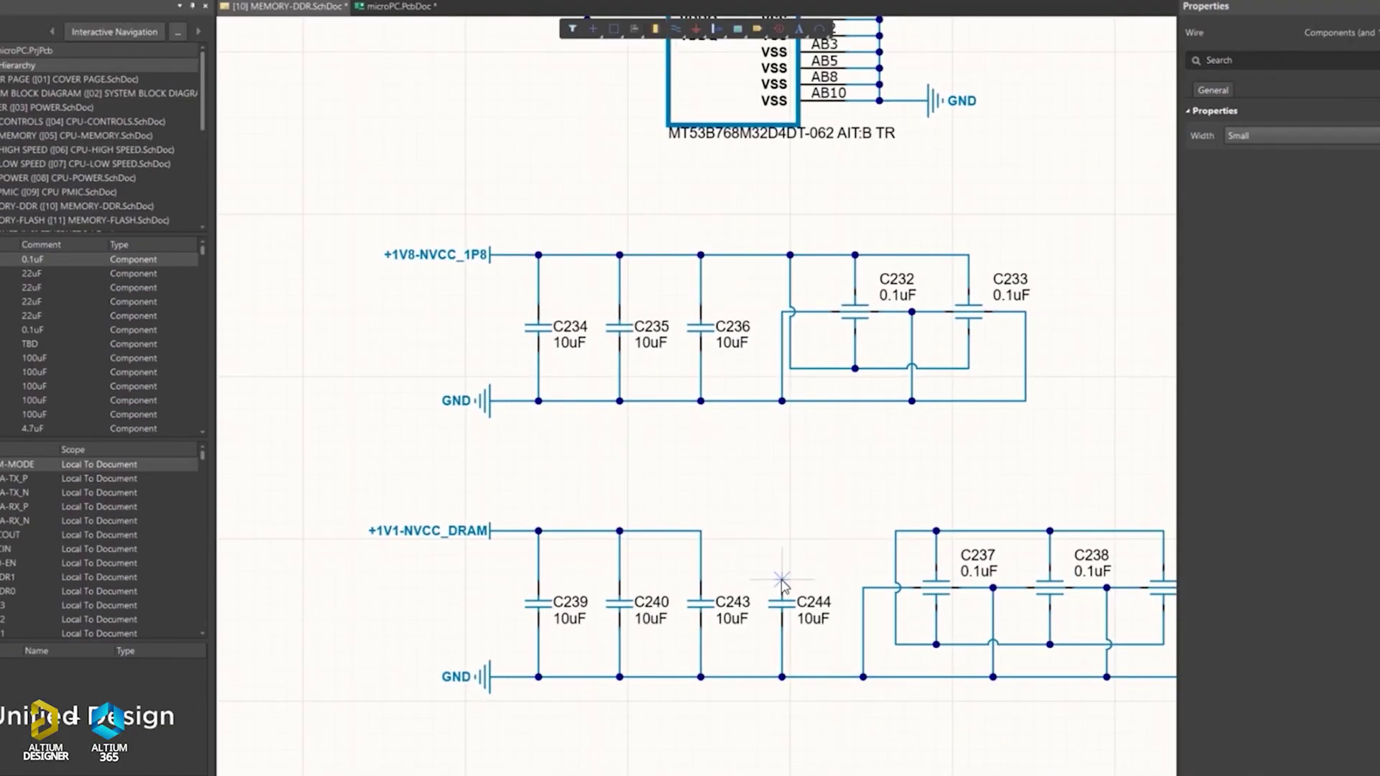
# Step: Wire the top of C243 to the top of C244 in the schematic
pyautogui.click(782, 531)
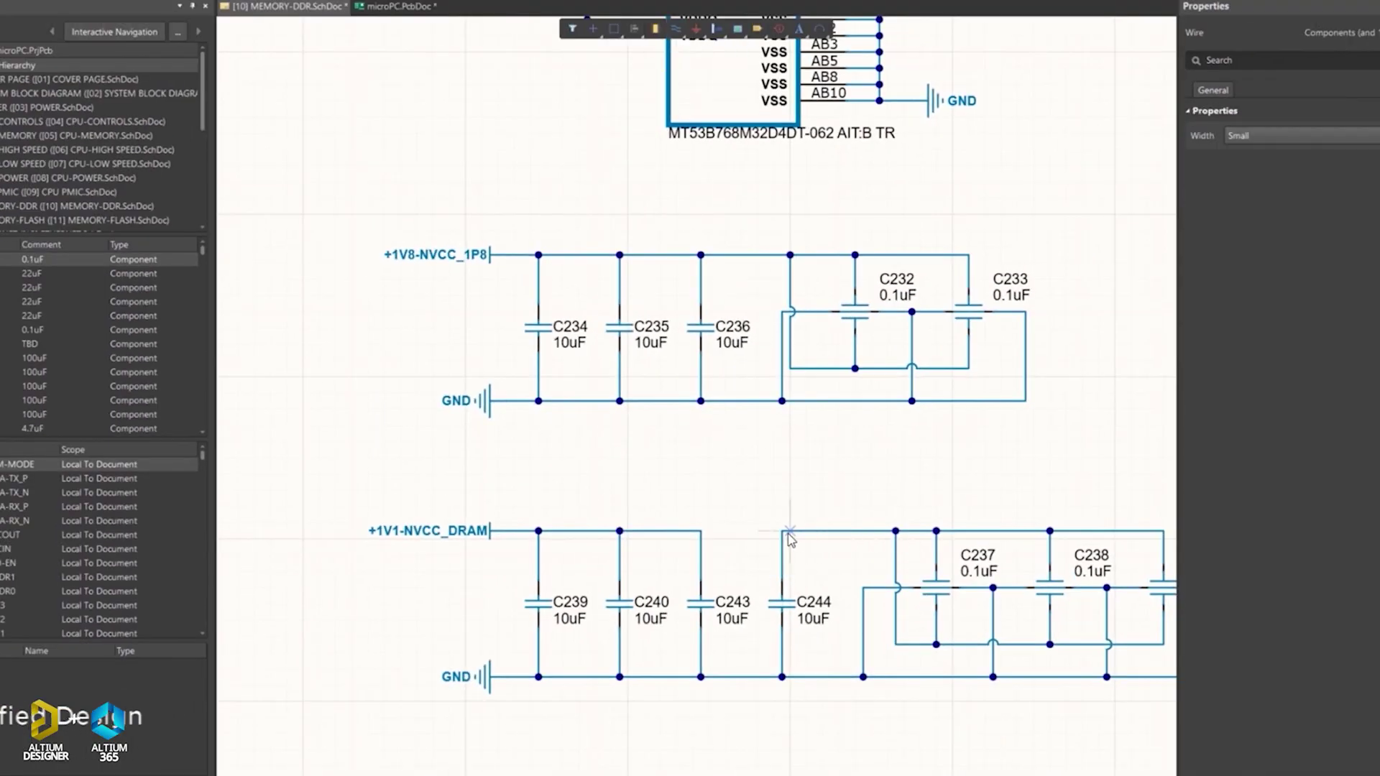
pyautogui.click(701, 530)
pyautogui.rightClick(790, 496)
pyautogui.press('Escape')
# Step: Cross-probe C244 to the PCB, show only layer L10, and route its net with a new corner style
pyautogui.click(815, 619)
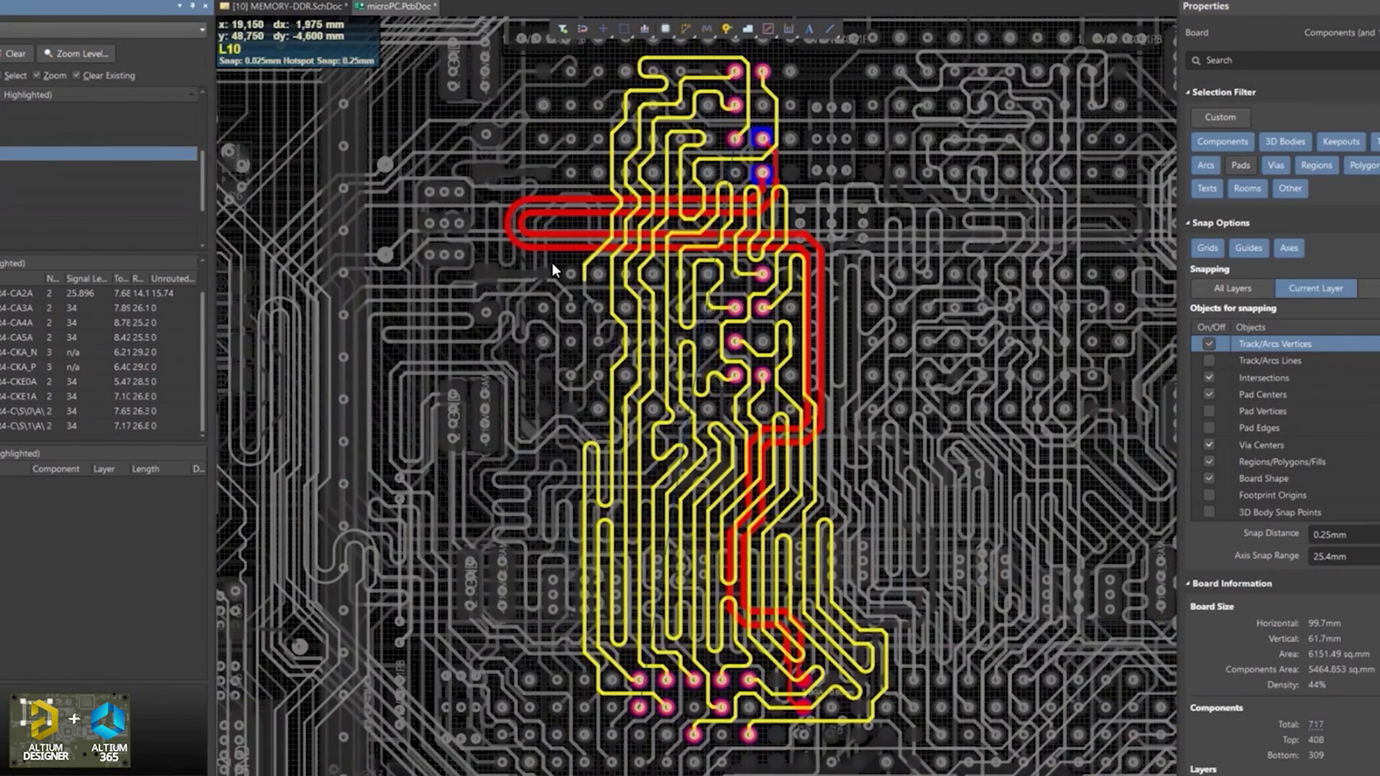
pyautogui.hotkey('shift', 's')
pyautogui.hotkey('ctrl', 'w')
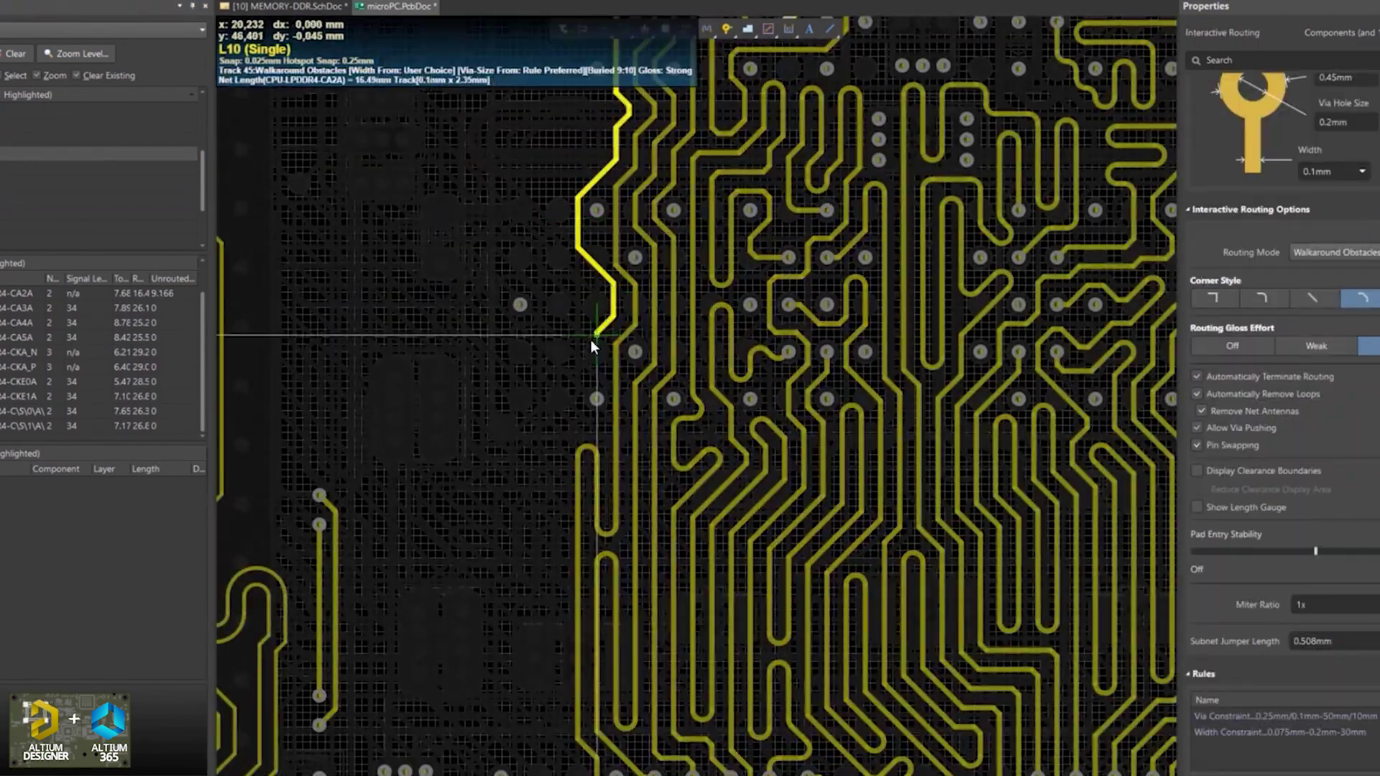
pyautogui.click(588, 346)
pyautogui.click(1356, 298)
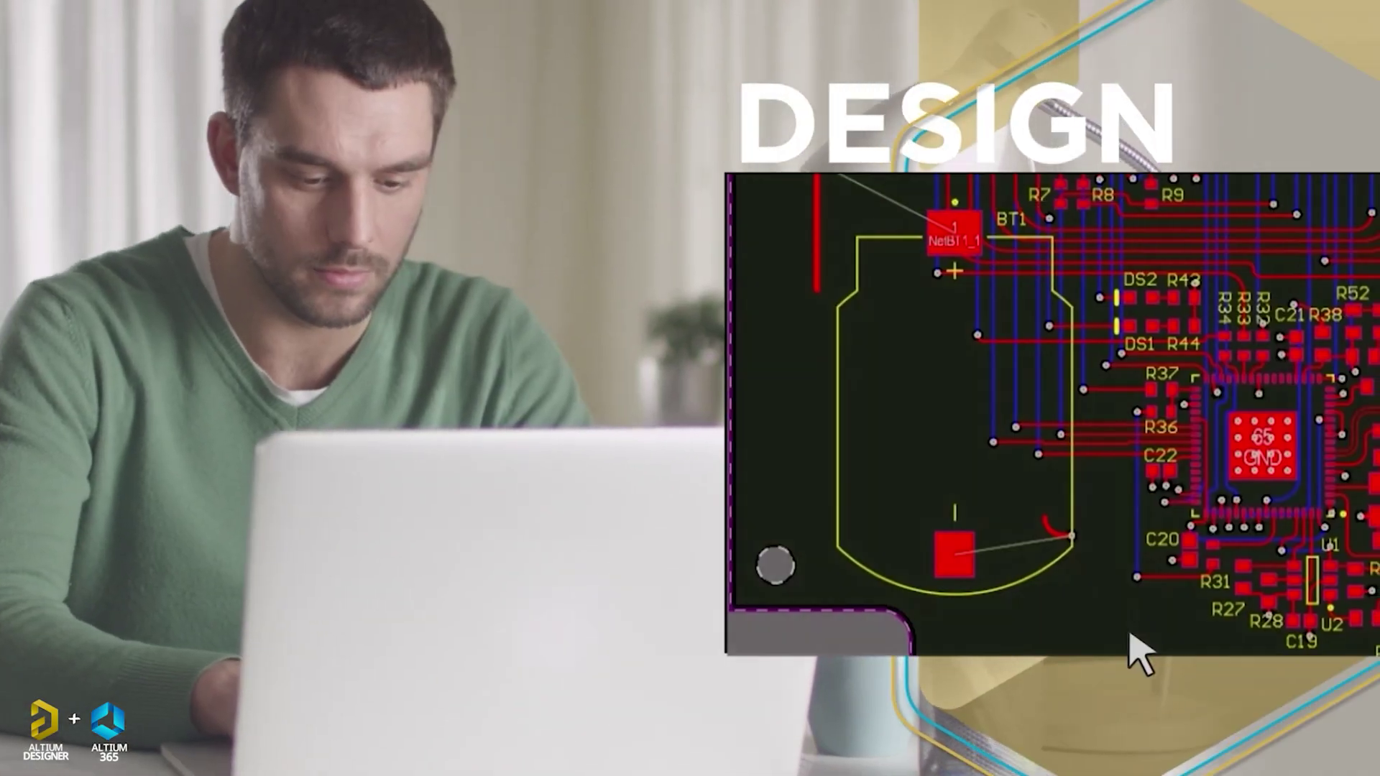
# Step: Post 'Rotate this battery holder 45 degrees' and reply 'OK done, please update your project'
pyautogui.write('Rotate this battery holder 45 degrees')
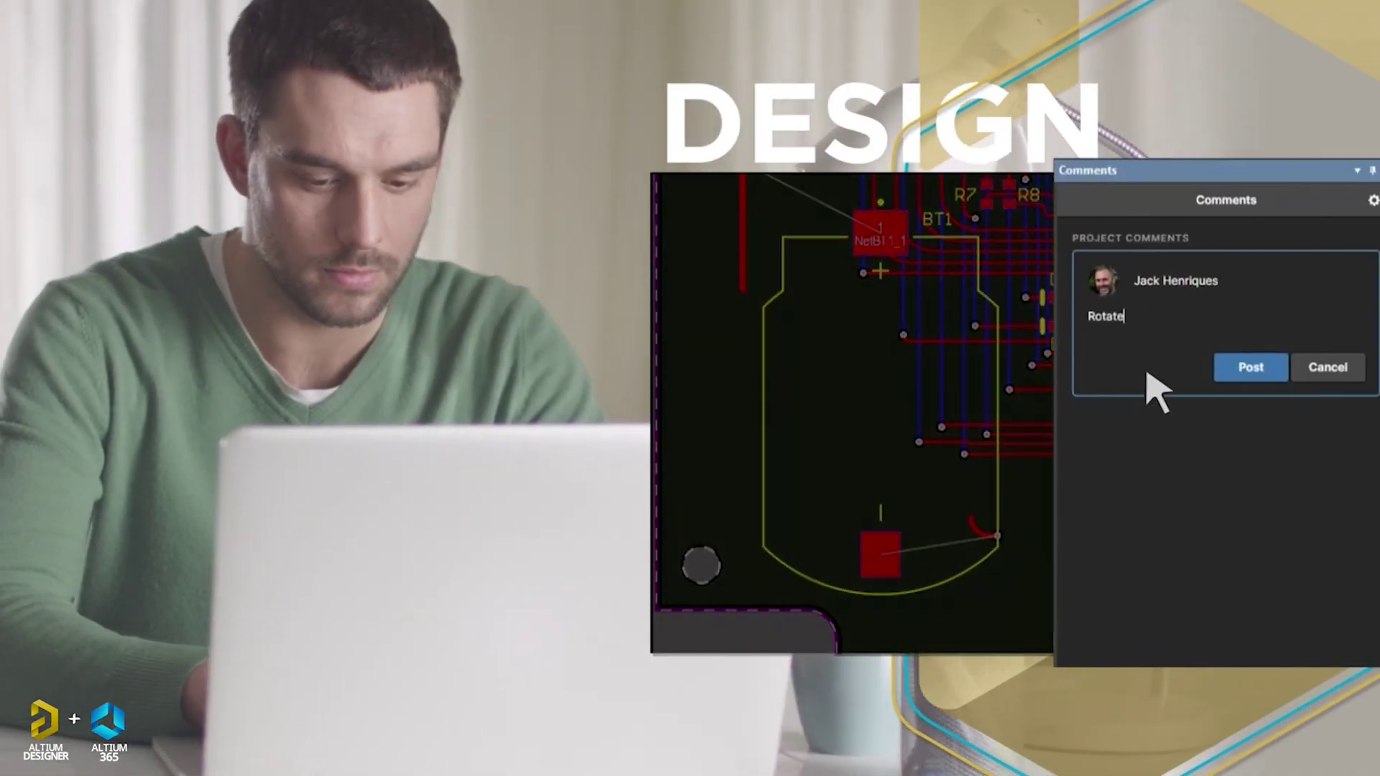
pyautogui.click(1247, 368)
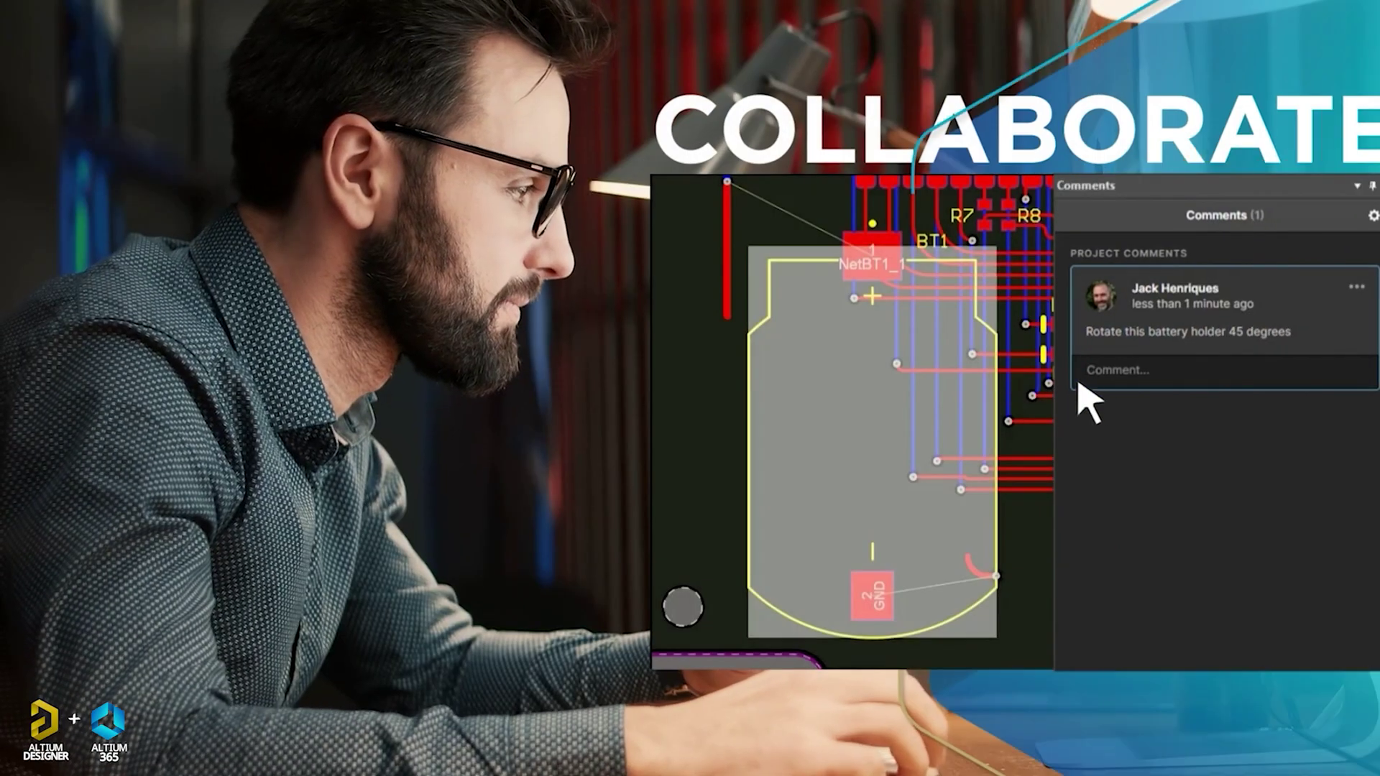
pyautogui.click(1121, 370)
pyautogui.write('OK done, please update your project')
pyautogui.click(1249, 473)
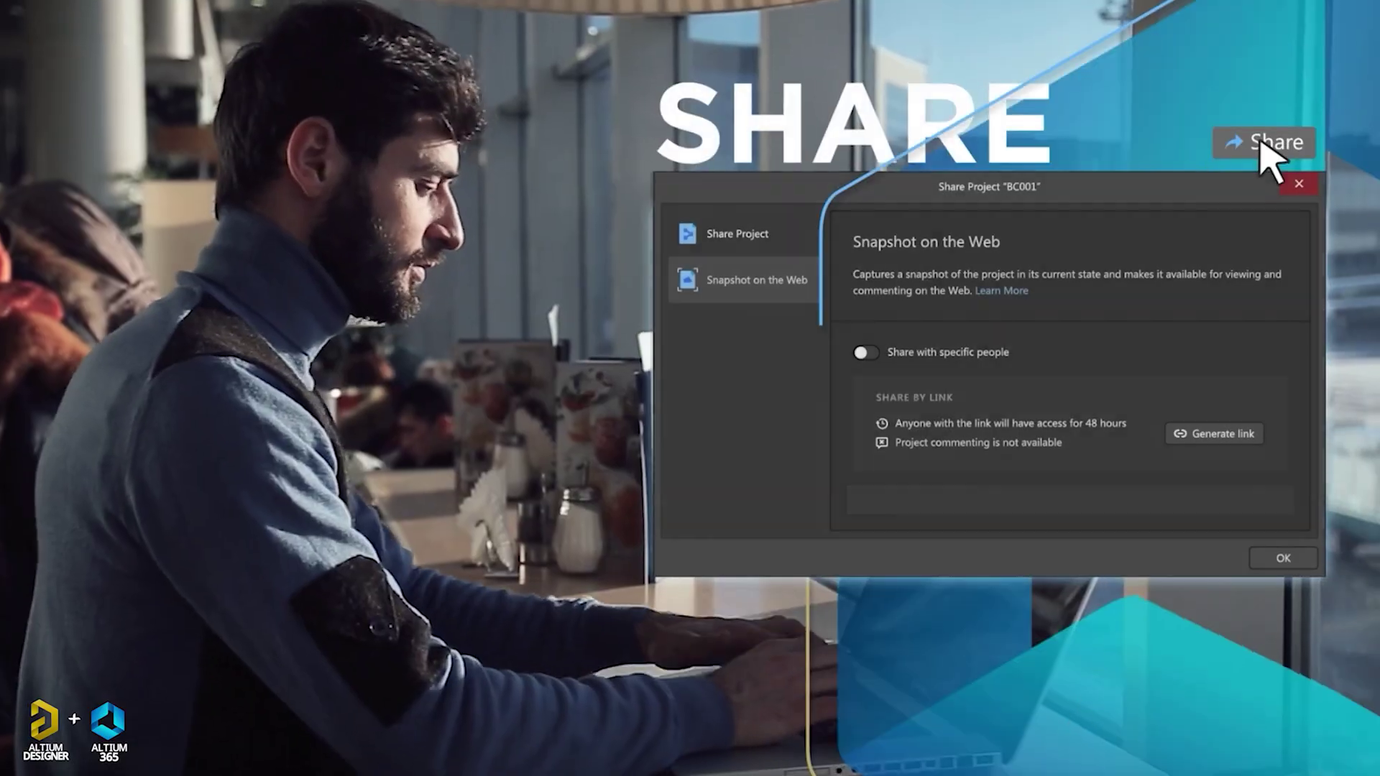
# Step: Share the project snapshot with a specific colleague by entering their e-mail address
pyautogui.click(866, 353)
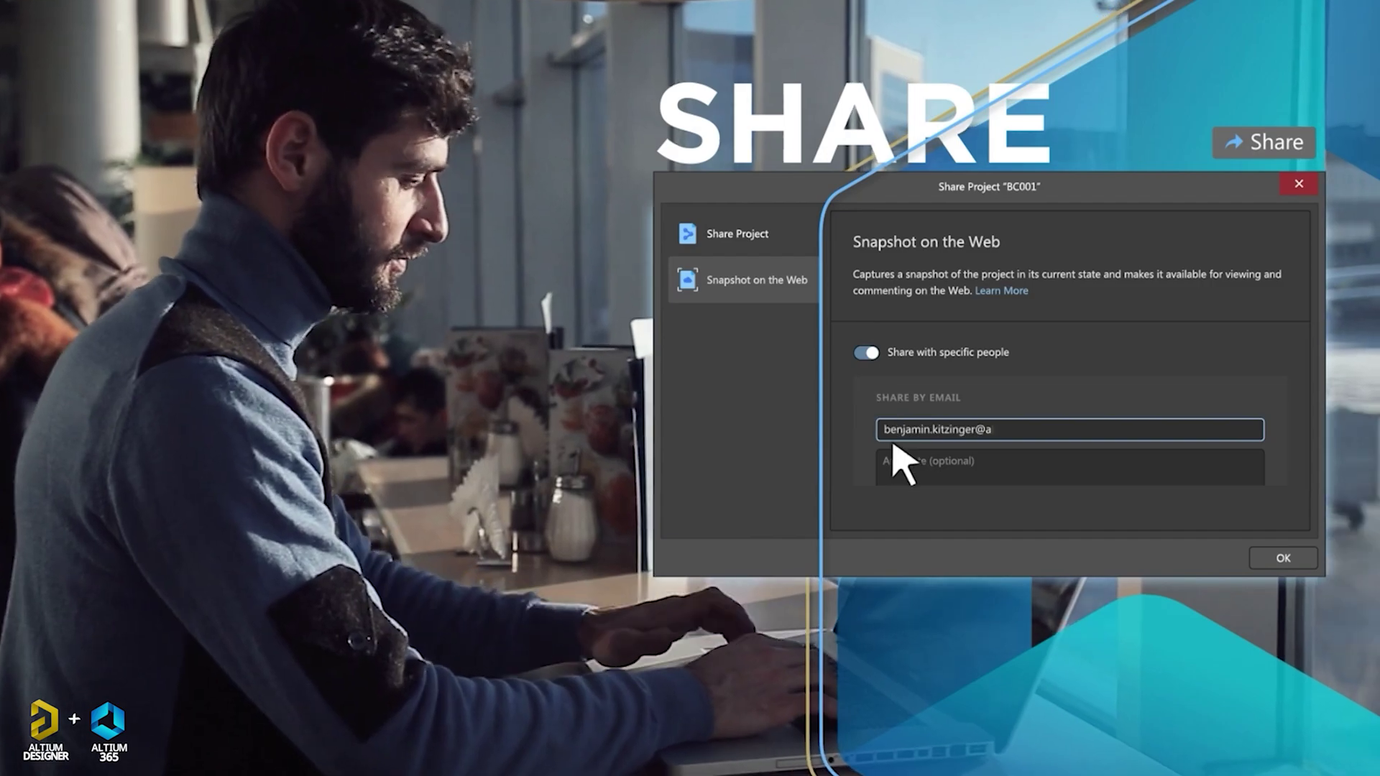
pyautogui.click(1275, 557)
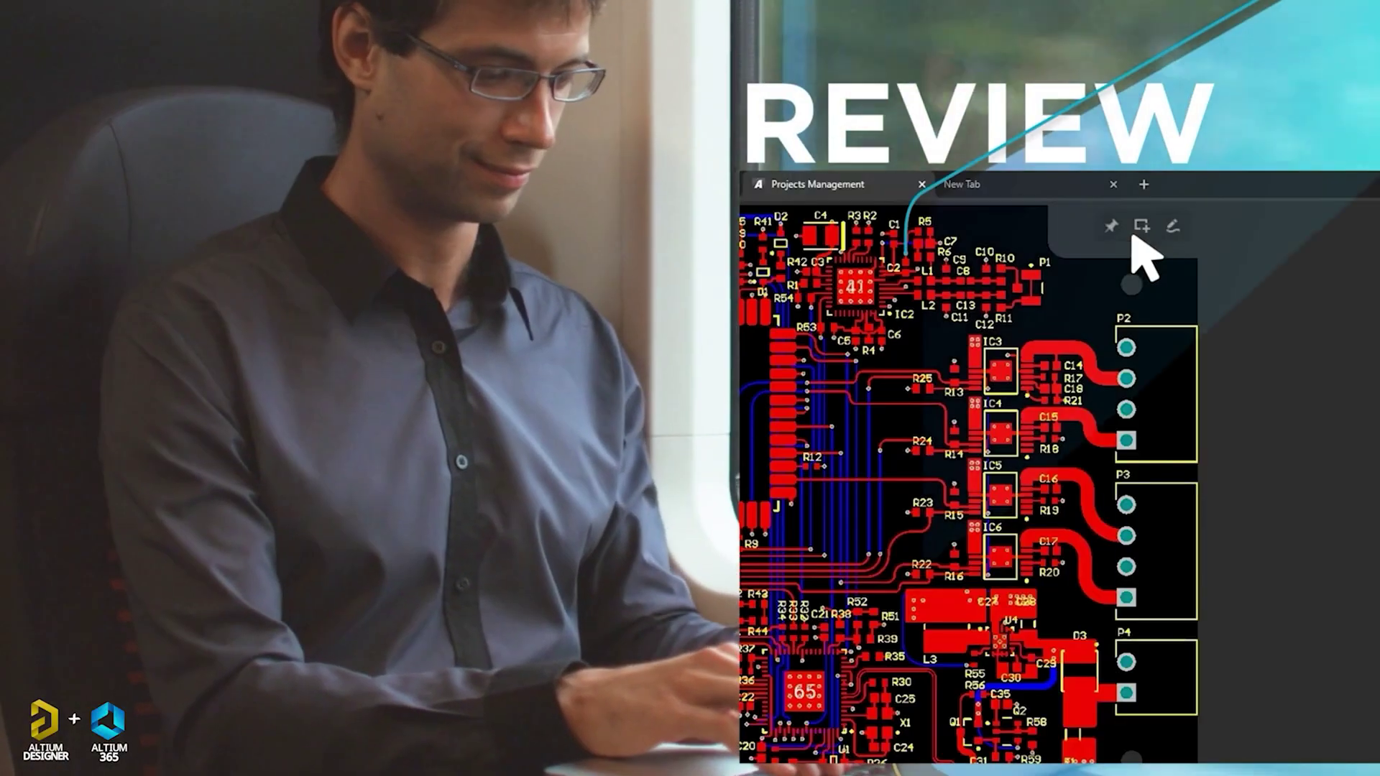
# Step: Mark the connector area and comment 'Need to check the availability of these connector types'
pyautogui.click(1141, 226)
pyautogui.moveTo(1076, 262); pyautogui.dragTo(1165, 759)
pyautogui.write('Need to check the availability of these connector types')
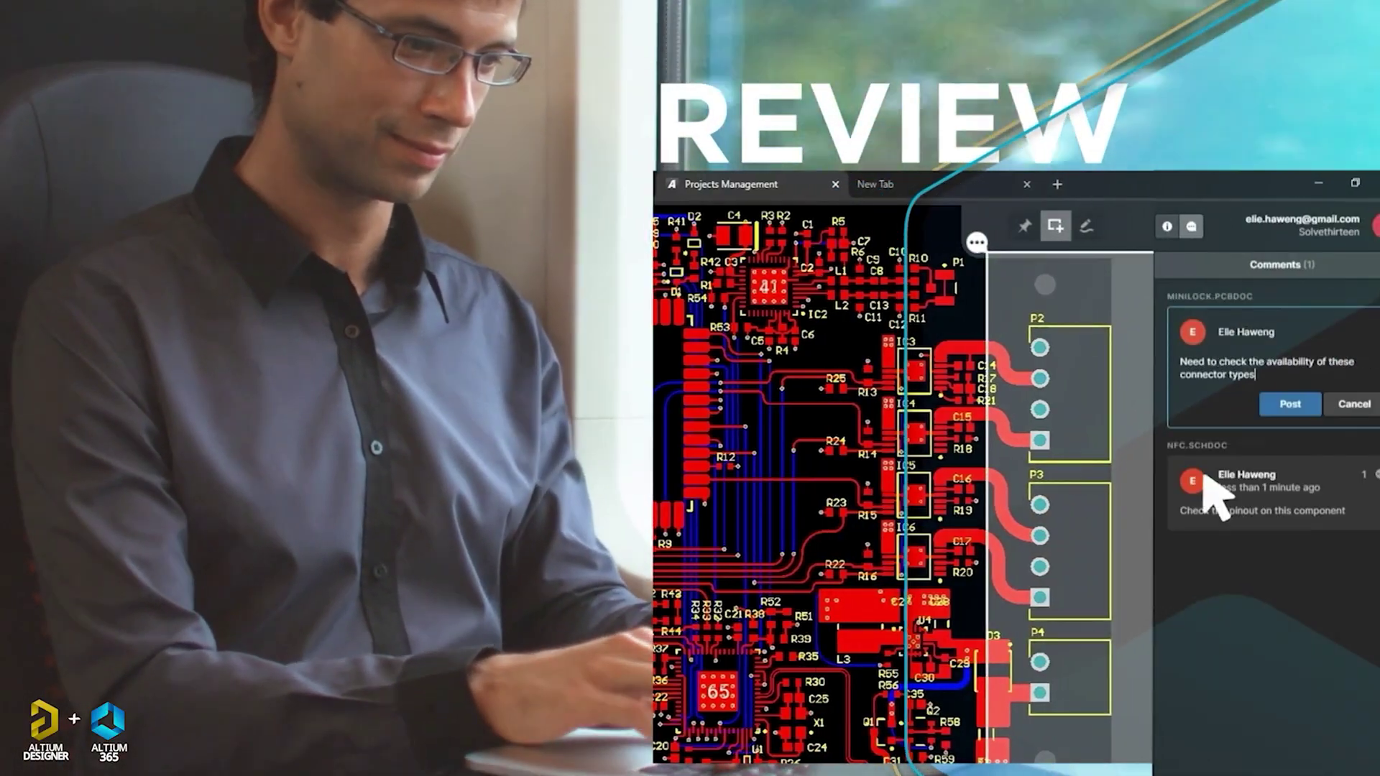
pyautogui.click(864, 279)
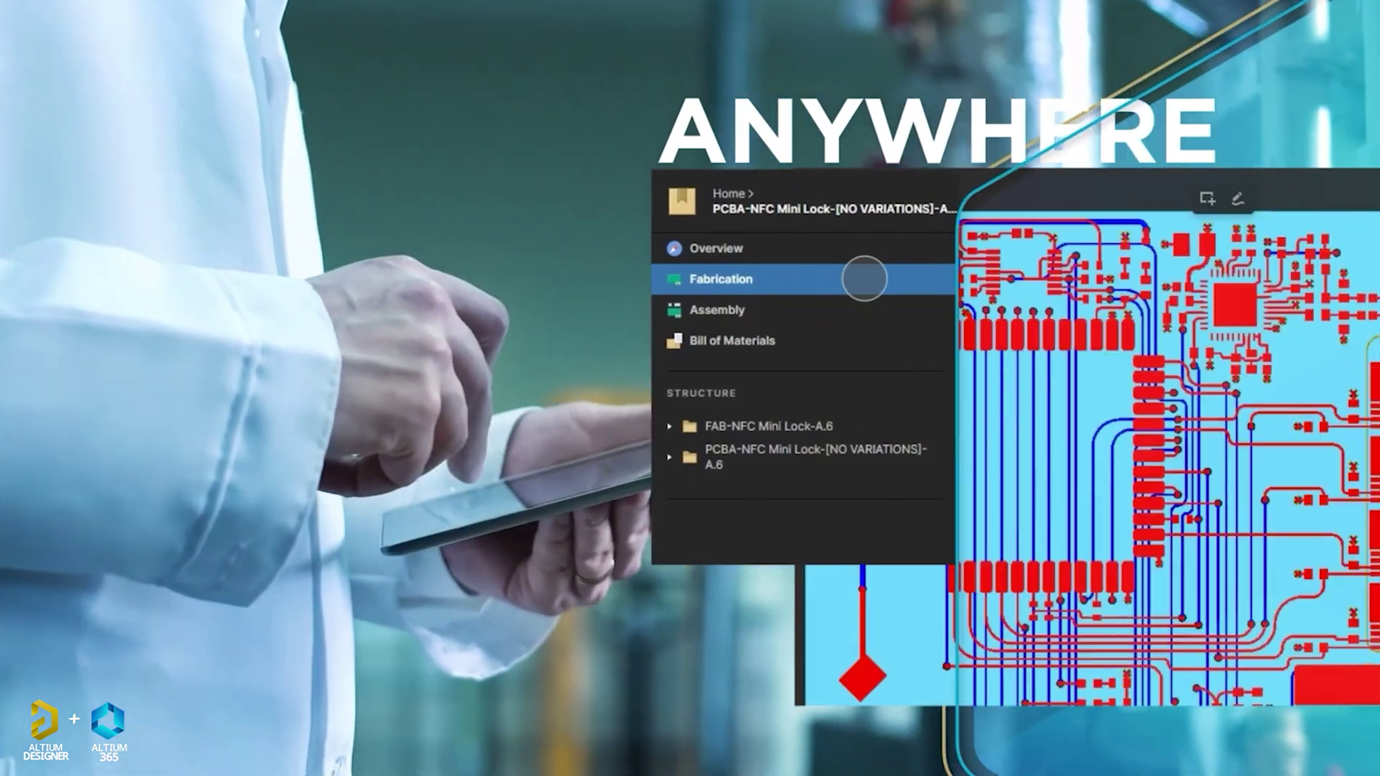
# Step: View the Assembly 3D board and Bill of Materials, then play the Design Review video
pyautogui.click(718, 309)
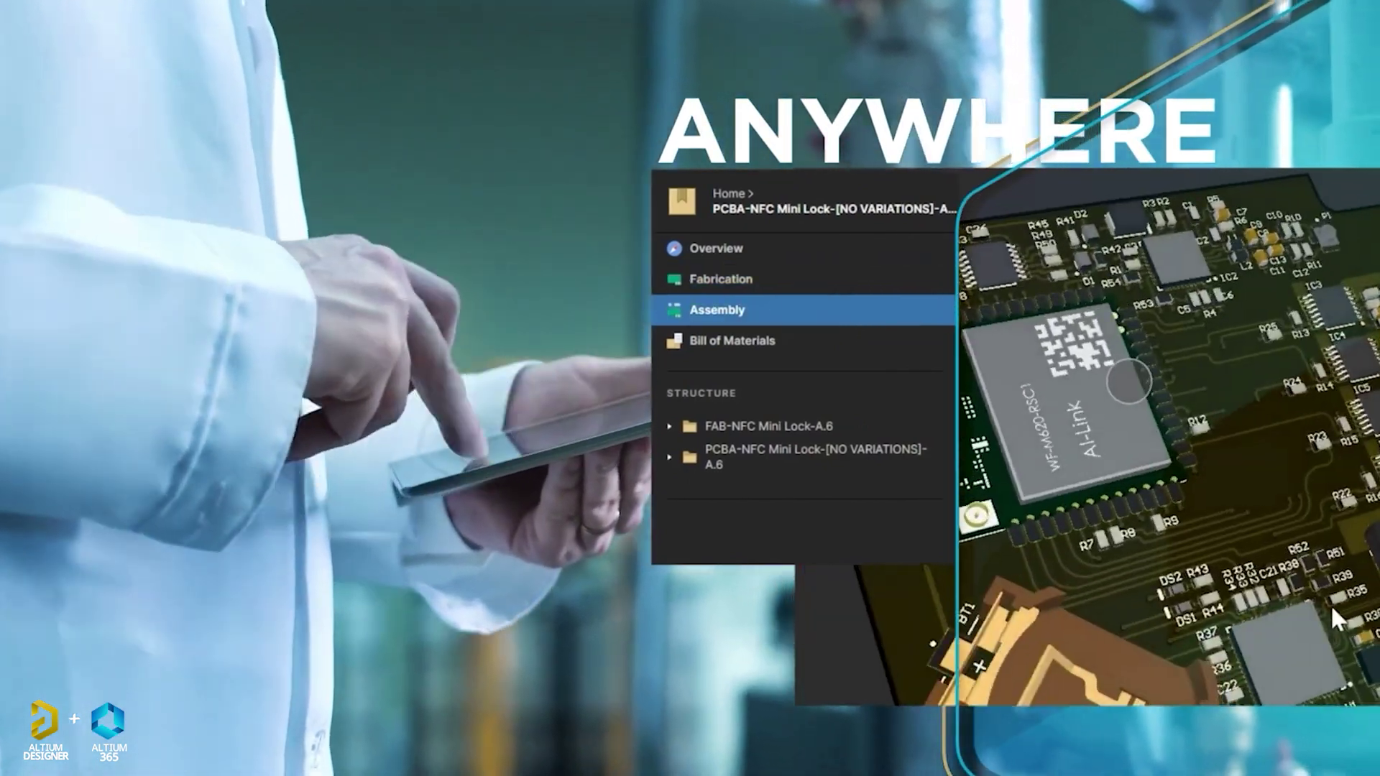
pyautogui.click(732, 341)
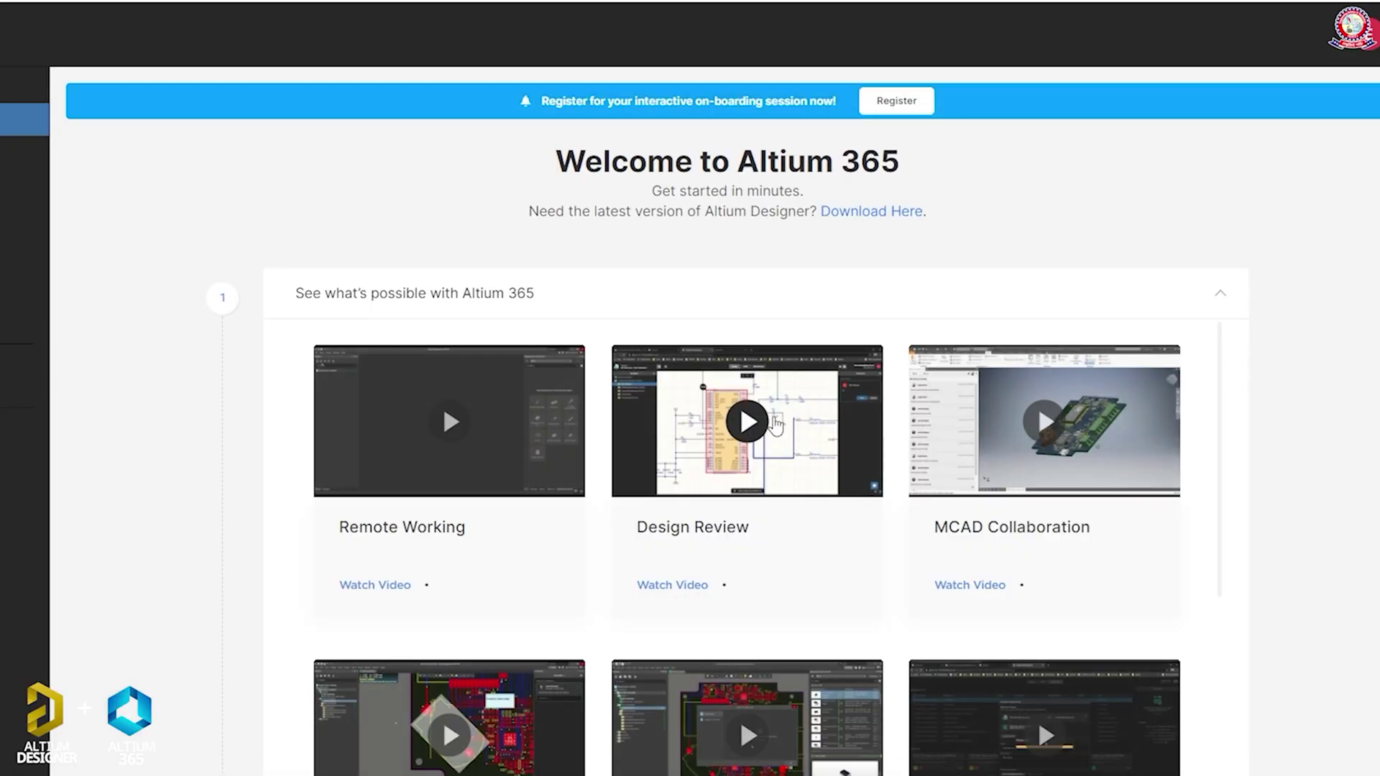
pyautogui.click(775, 424)
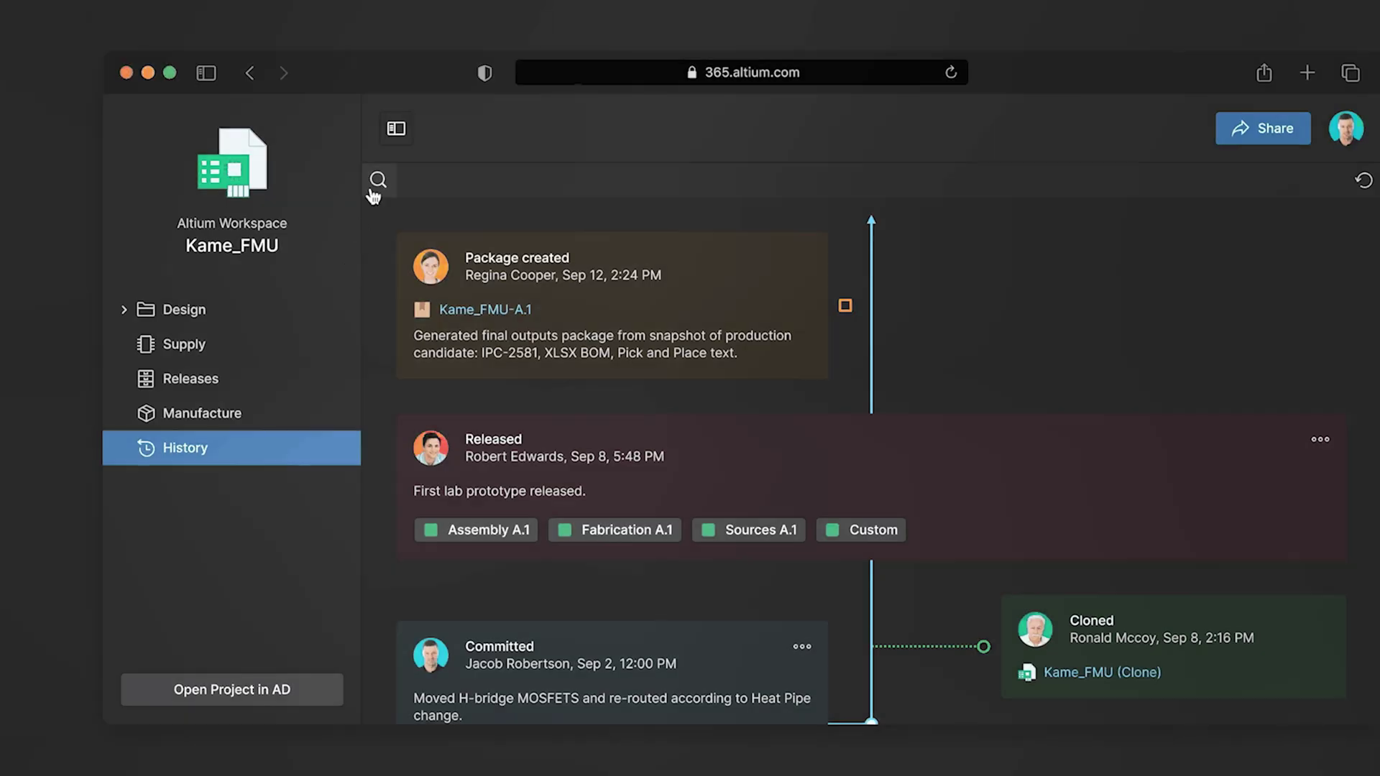
# Step: Find commit r93 in the project history and compare its PCB with the other commit
pyautogui.click(378, 179)
pyautogui.write('r93')
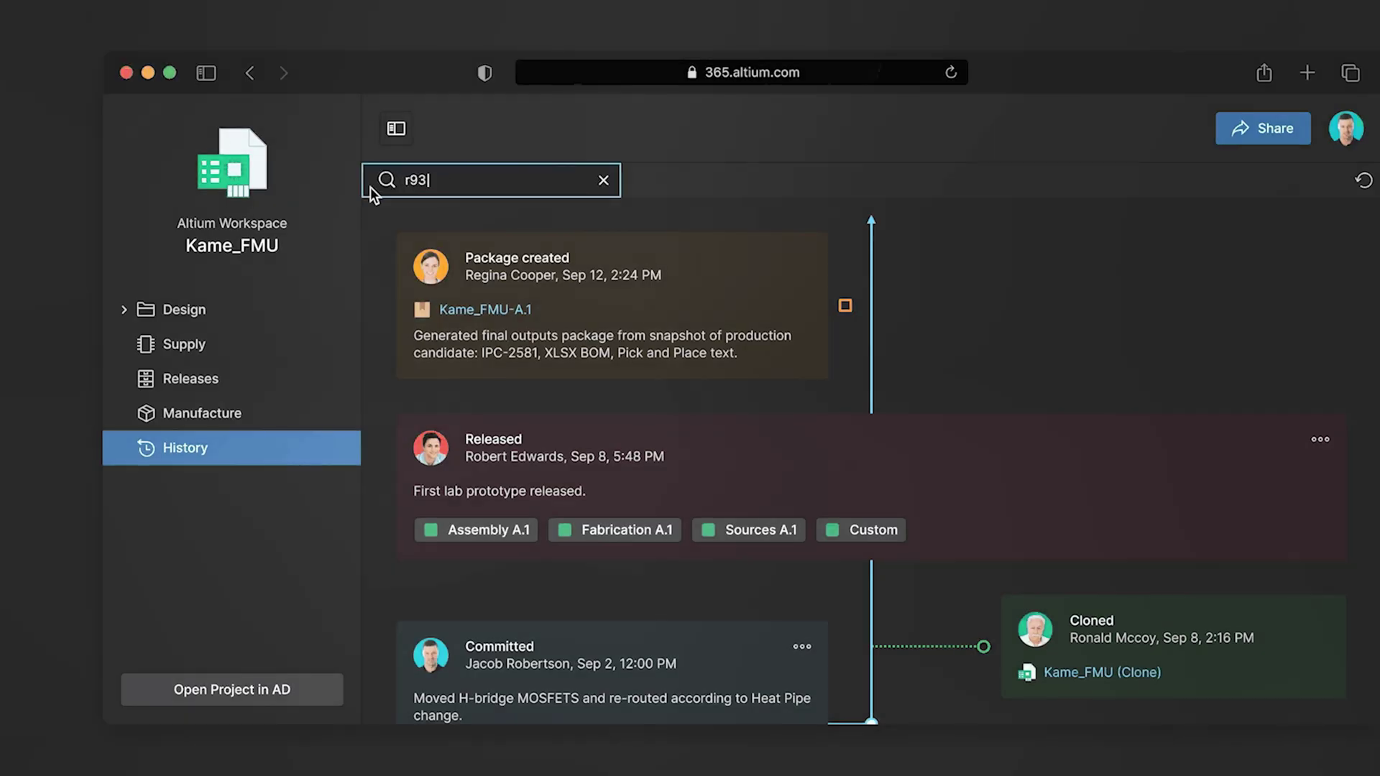
pyautogui.click(802, 257)
pyautogui.moveTo(790, 335)
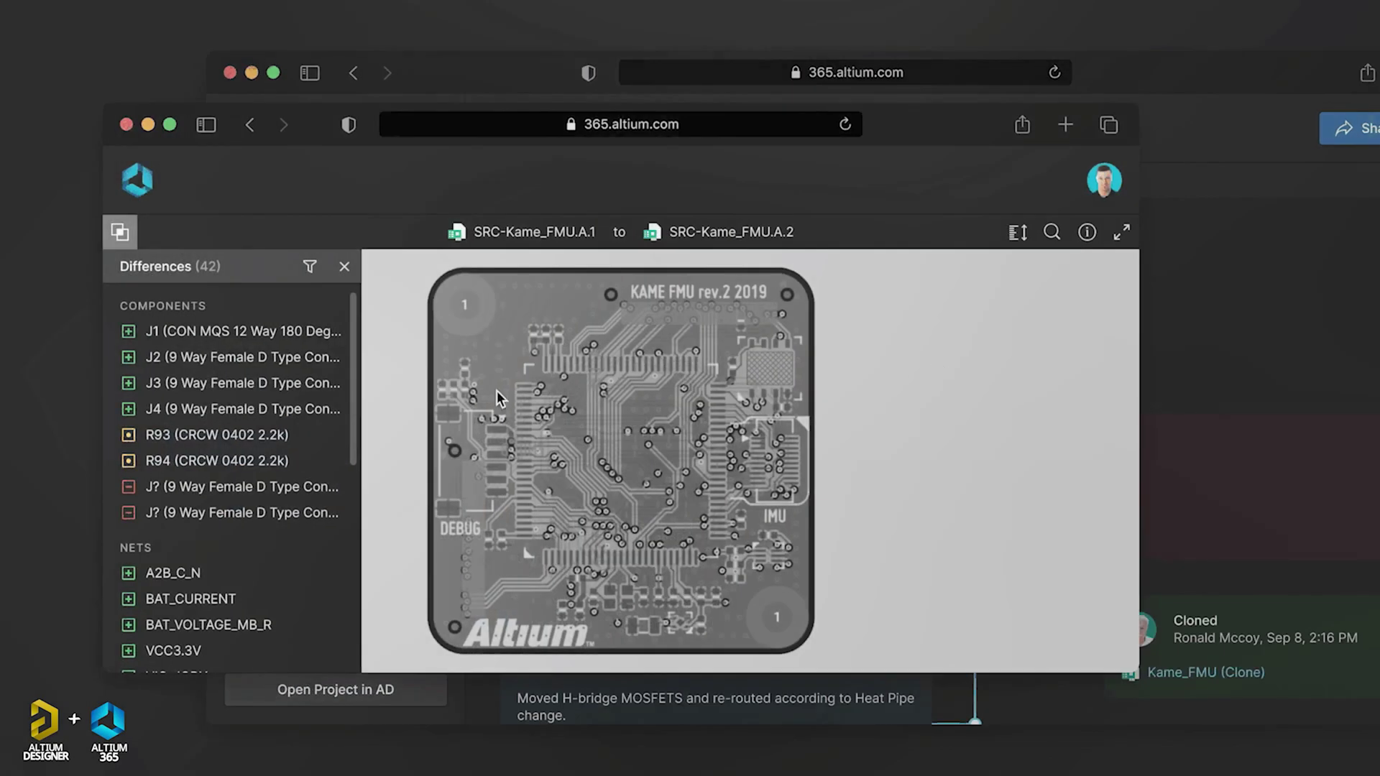
pyautogui.click(302, 434)
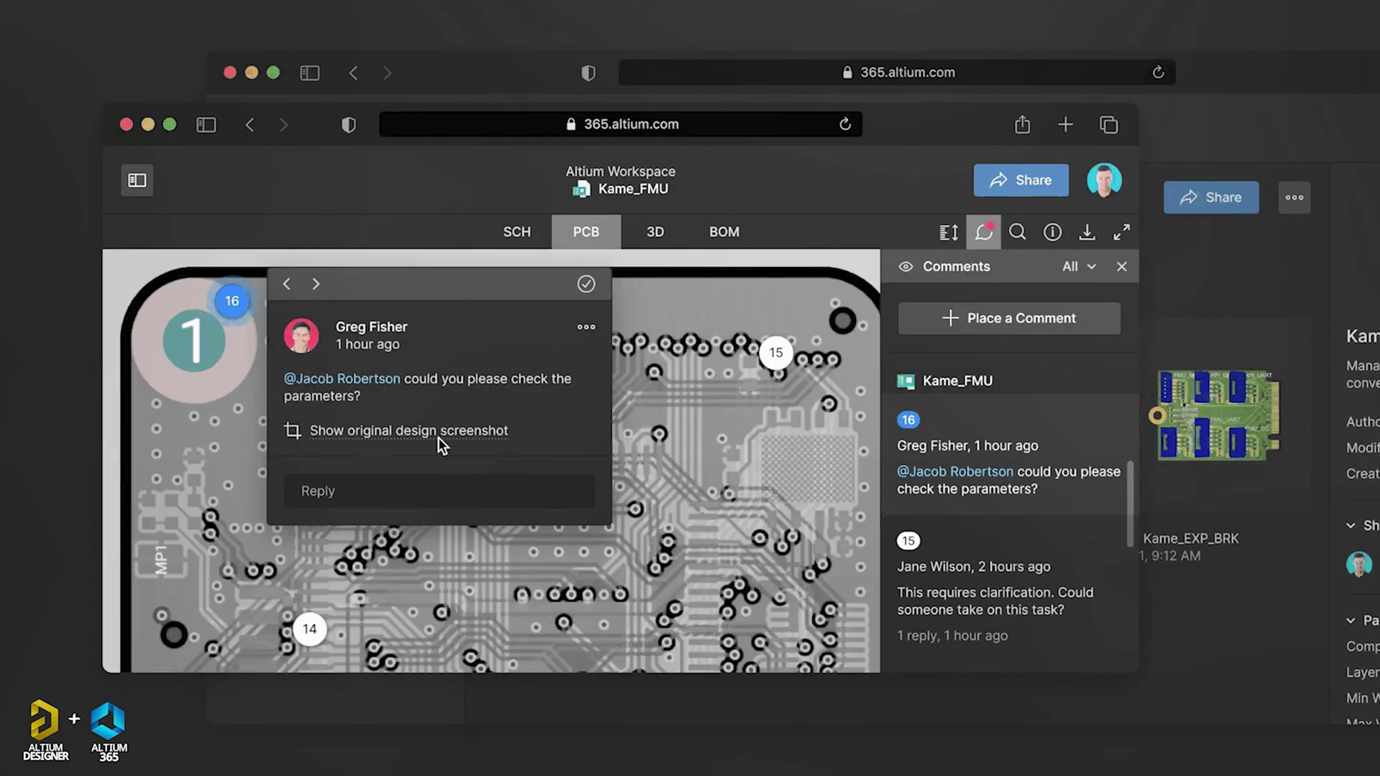
# Step: Reply 'Done' in the comment thread, mentioning the suggested teammate
pyautogui.click(430, 490)
pyautogui.write('@gl')
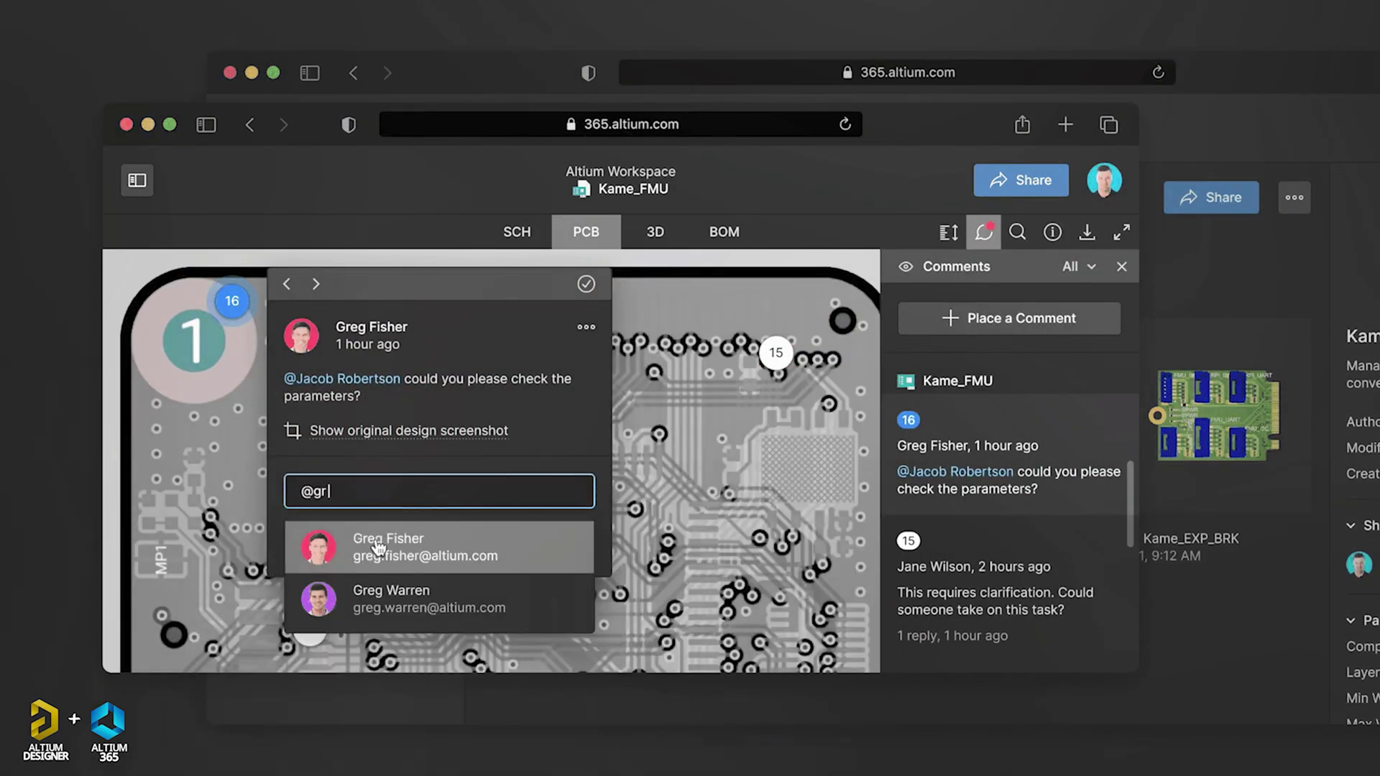
pyautogui.click(379, 546)
pyautogui.write('Done')
pyautogui.click(464, 543)
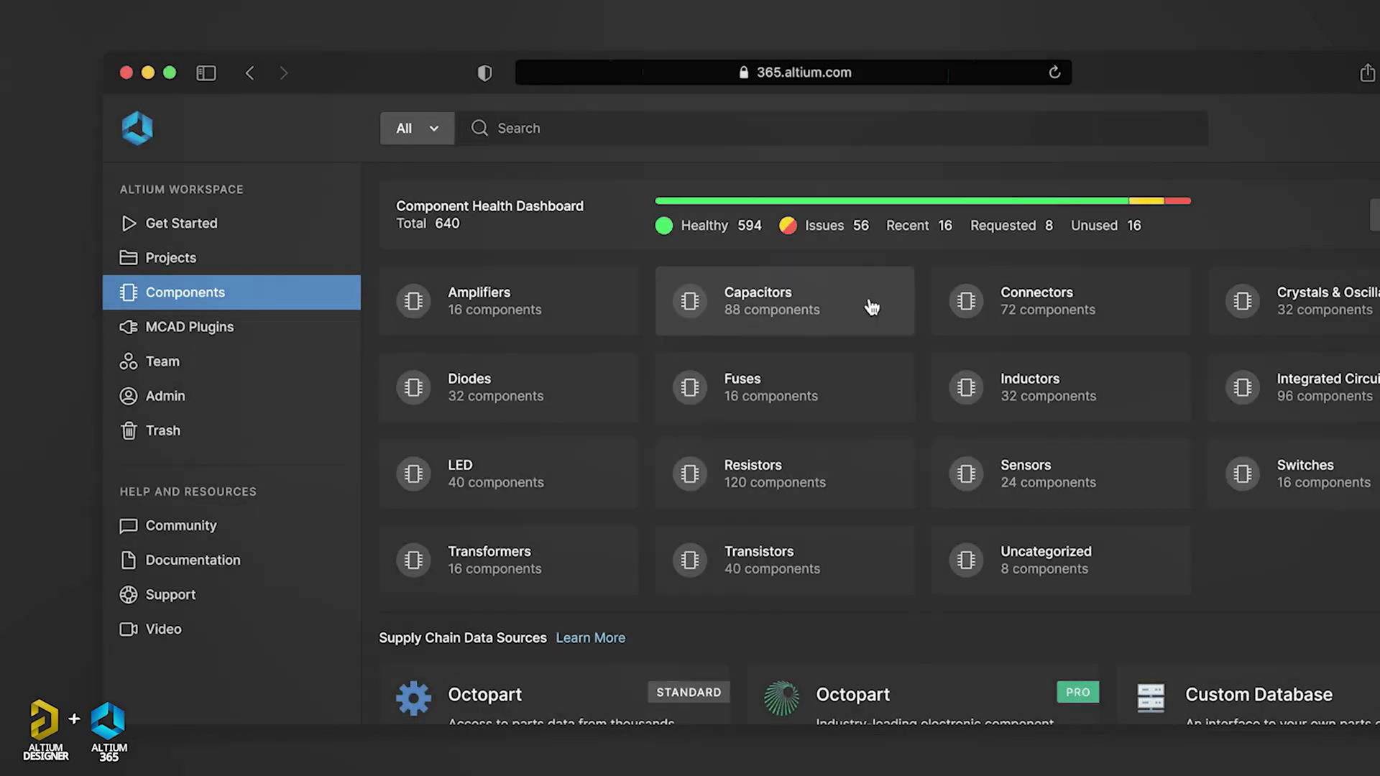
# Step: Filter the Capacitors component list by capacitance to 100uF parts
pyautogui.click(860, 300)
pyautogui.click(611, 131)
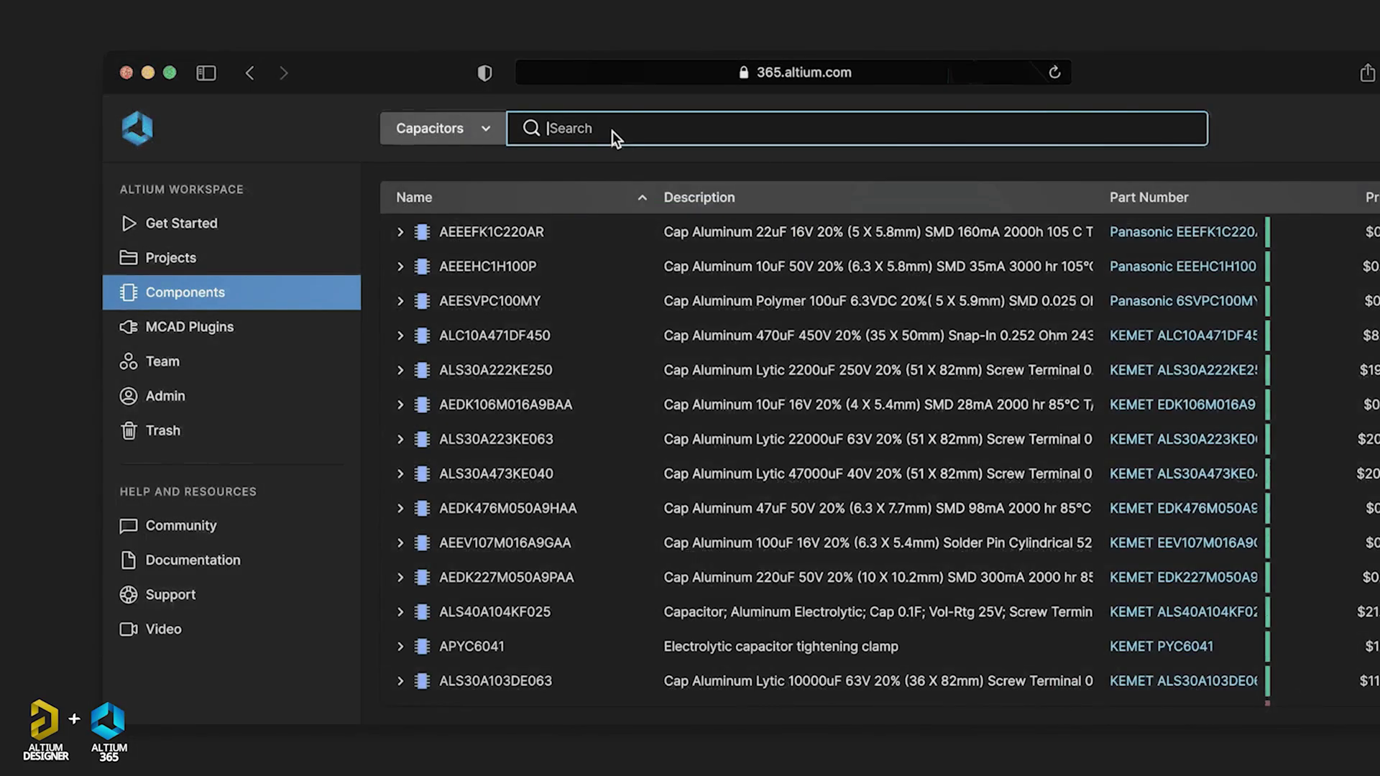
pyautogui.write('cap')
pyautogui.click(598, 167)
pyautogui.click(582, 253)
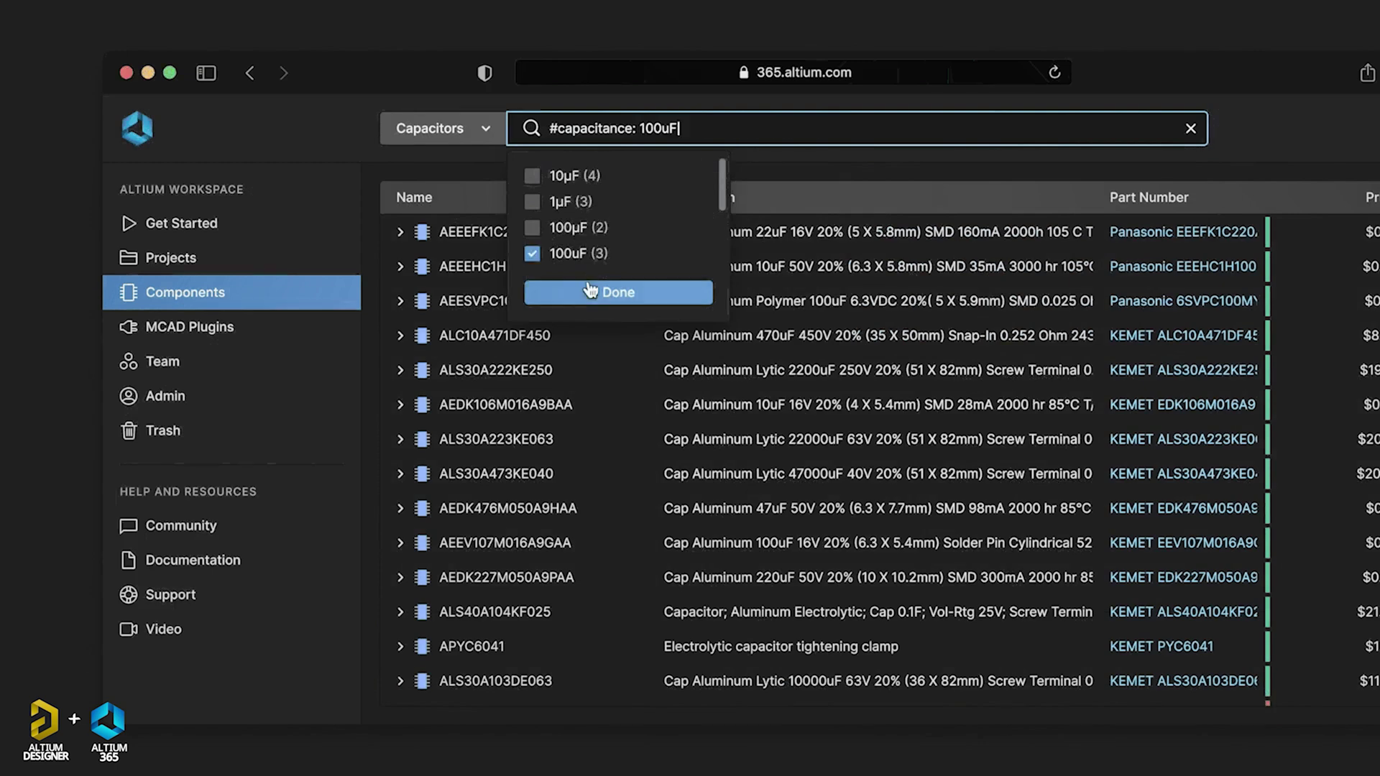
pyautogui.click(589, 290)
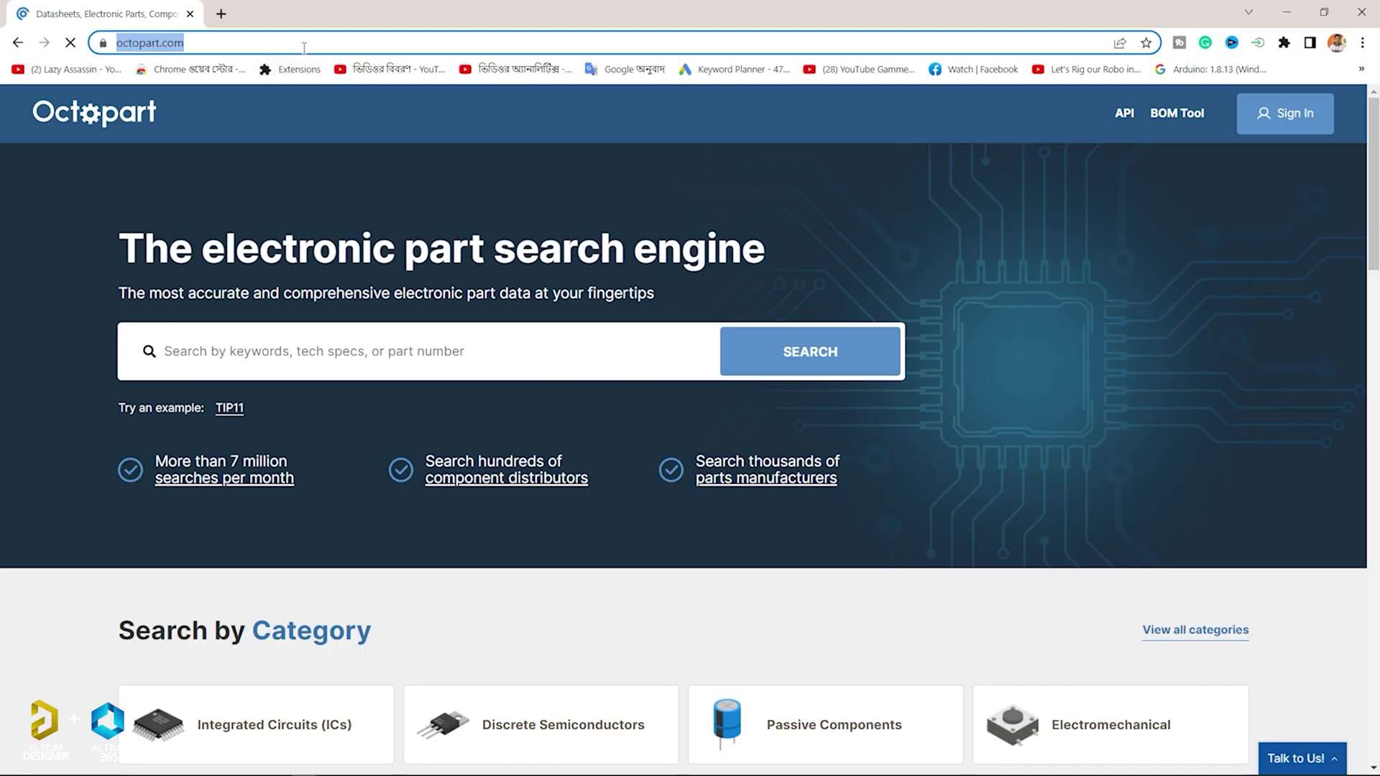
# Step: Navigate Octopart from Integrated Circuits (ICs) through Embedded Processors and Controllers to Microcontrollers
pyautogui.scroll(-7, 690, 431)
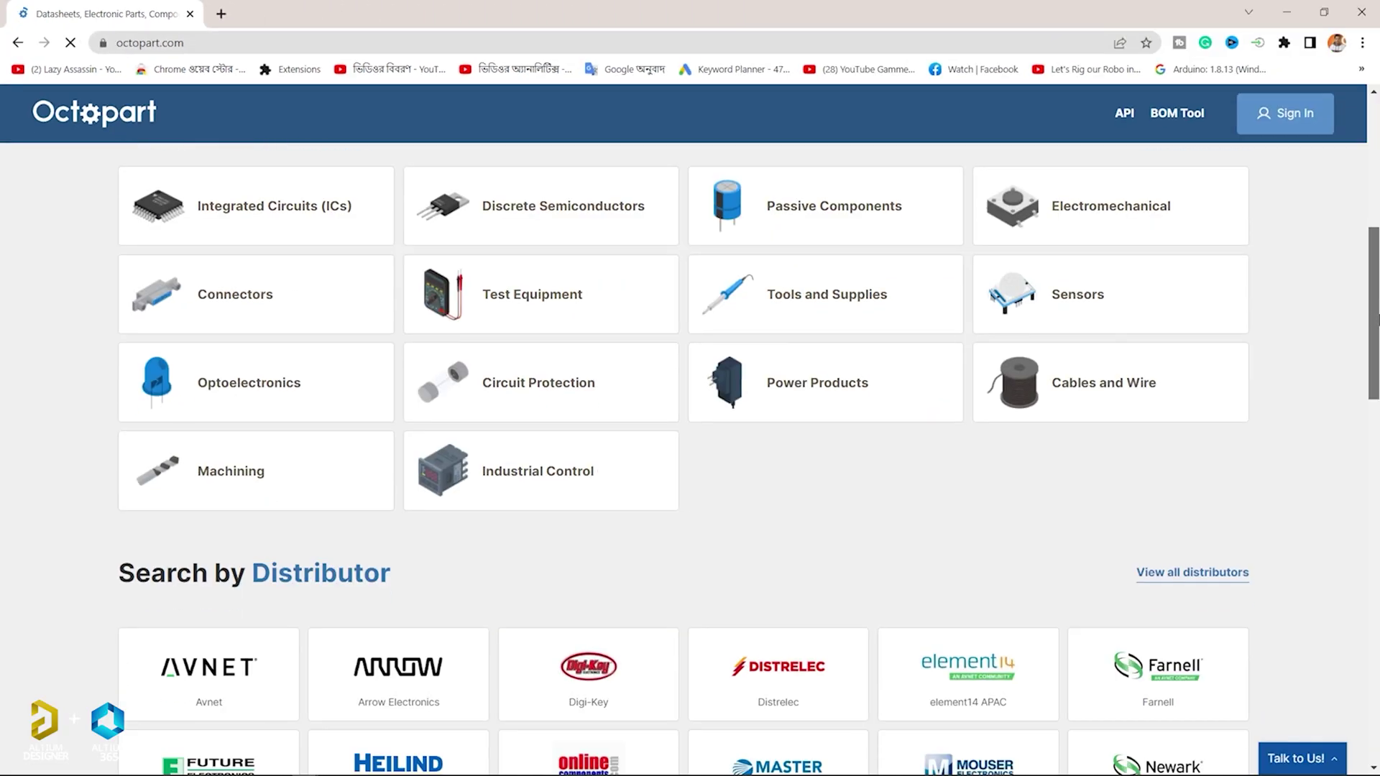
pyautogui.moveTo(1378, 316); pyautogui.dragTo(1370, 299)
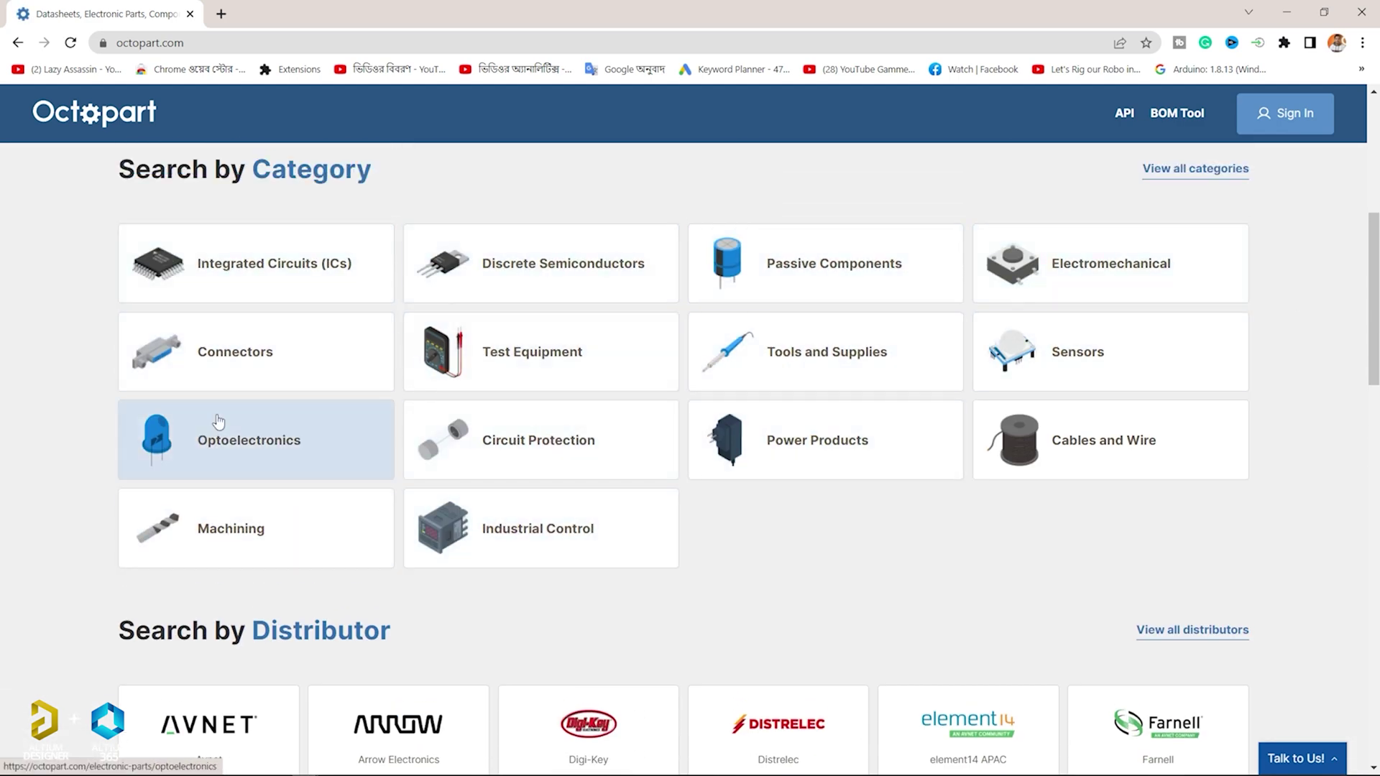
pyautogui.click(287, 267)
pyautogui.click(633, 501)
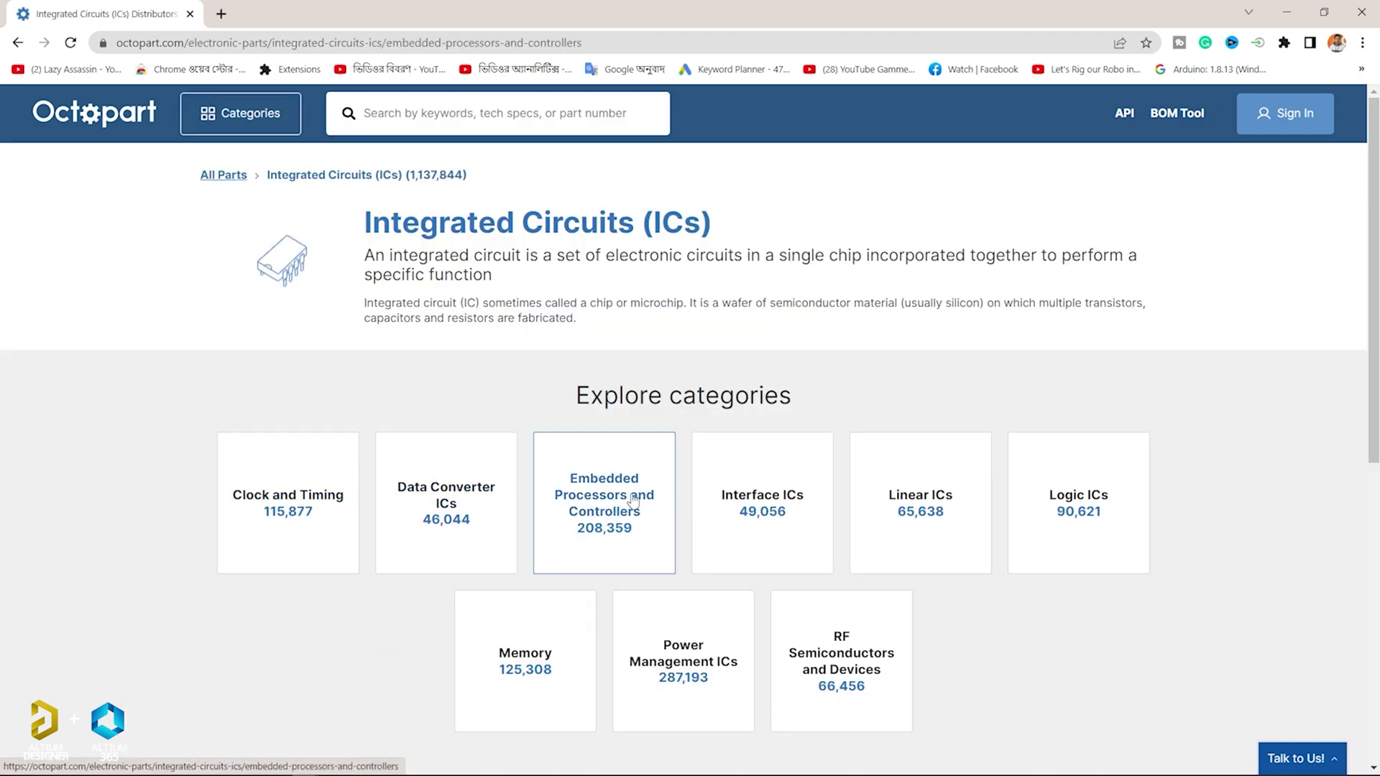
pyautogui.scroll(-2, 546, 467)
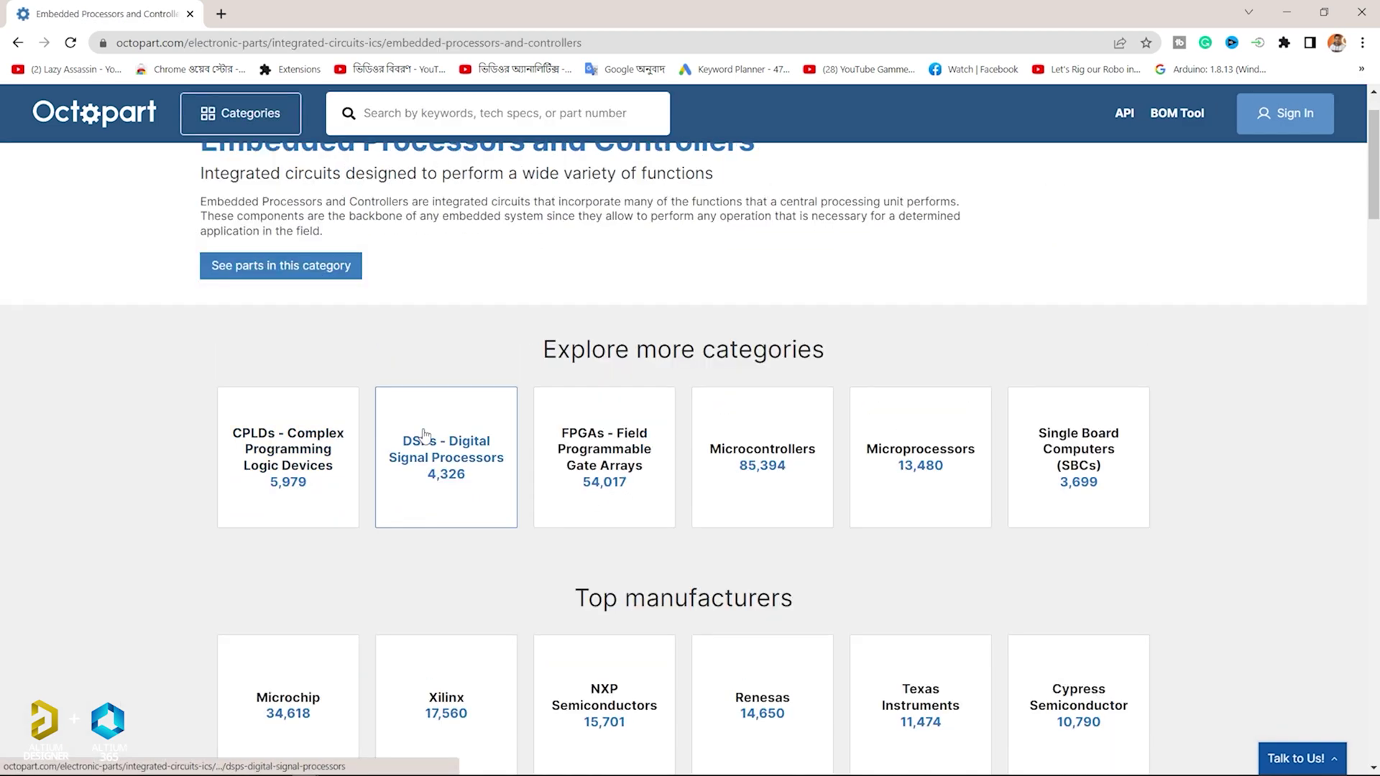
pyautogui.scroll(-2, 445, 433)
pyautogui.scroll(3, 464, 434)
pyautogui.click(764, 585)
# Step: Show only Microchip microcontrollers and open the PIC16F628A-I/SO datasheet and part page
pyautogui.click(317, 493)
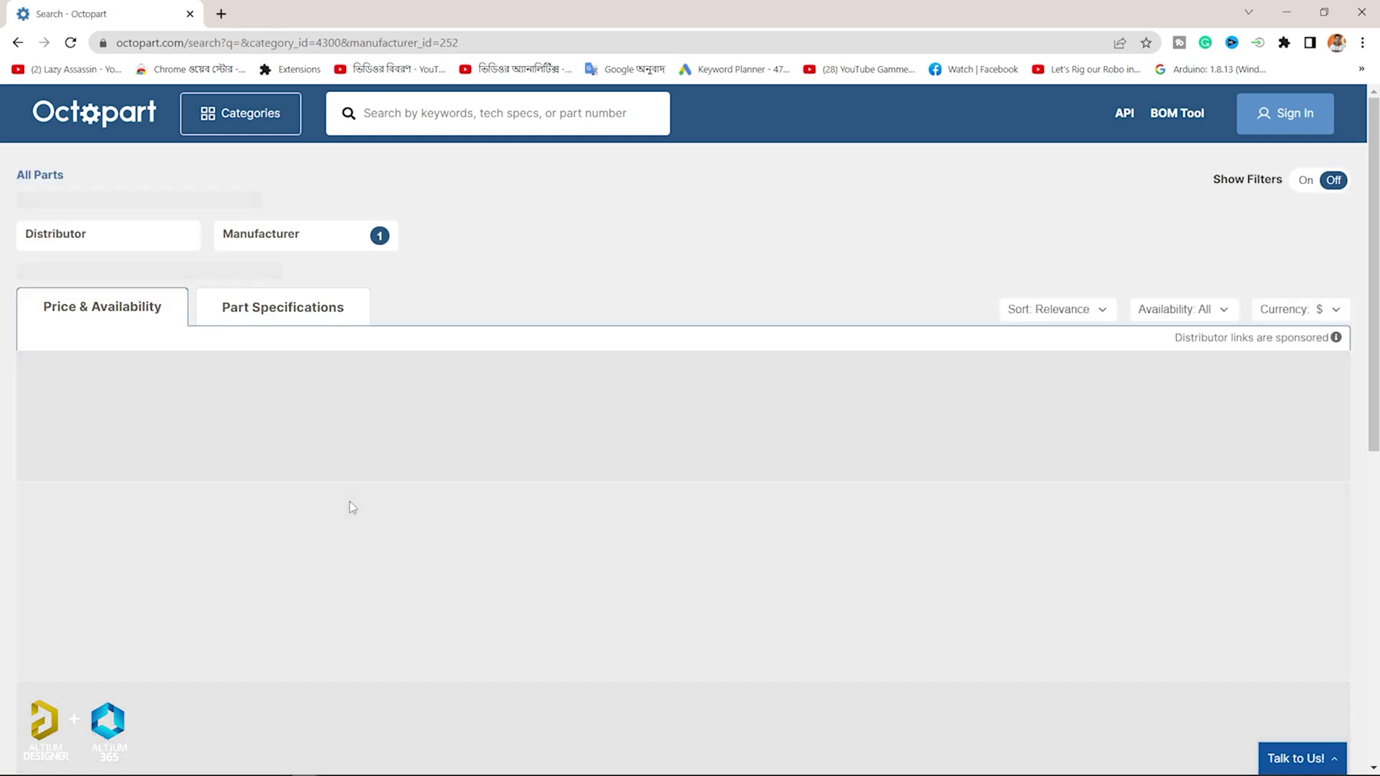
pyautogui.scroll(-3, 354, 493)
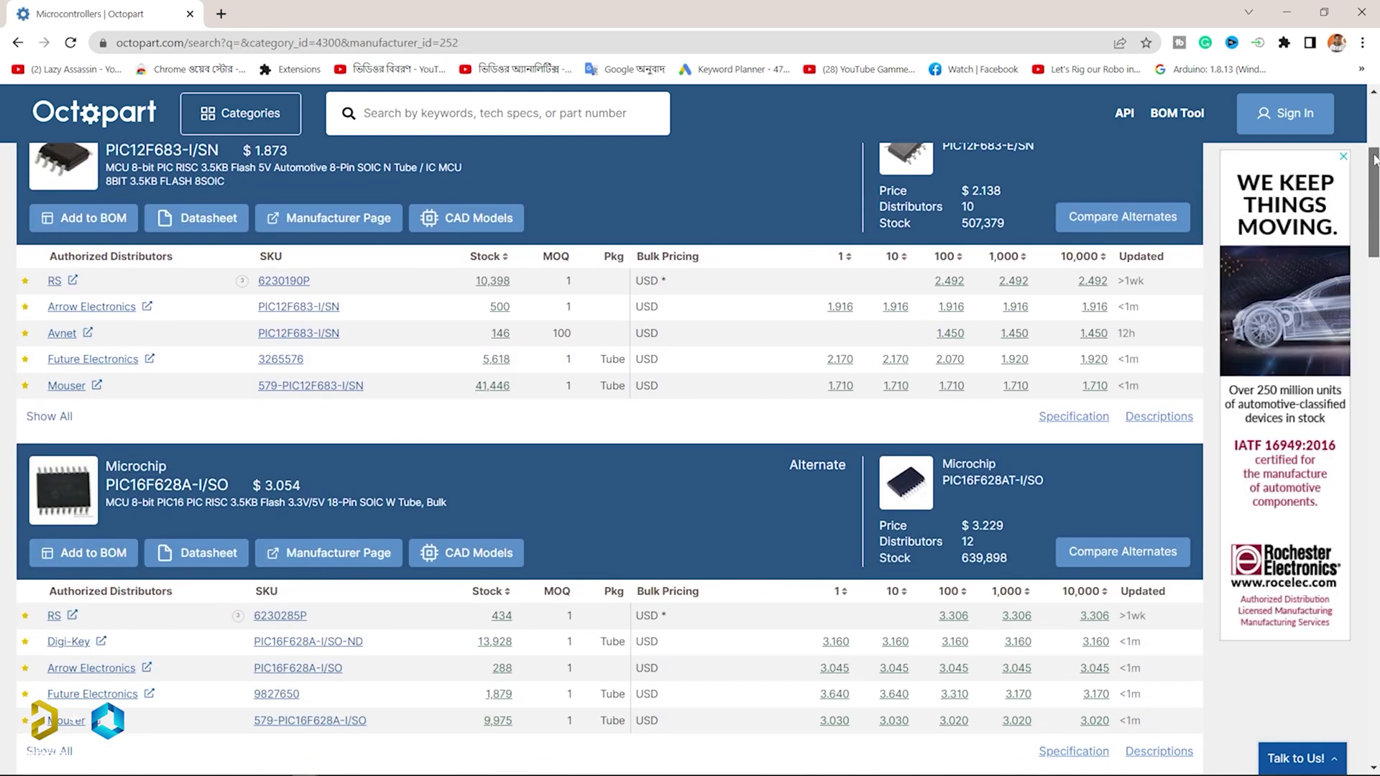
pyautogui.scroll(-3, 86, 267)
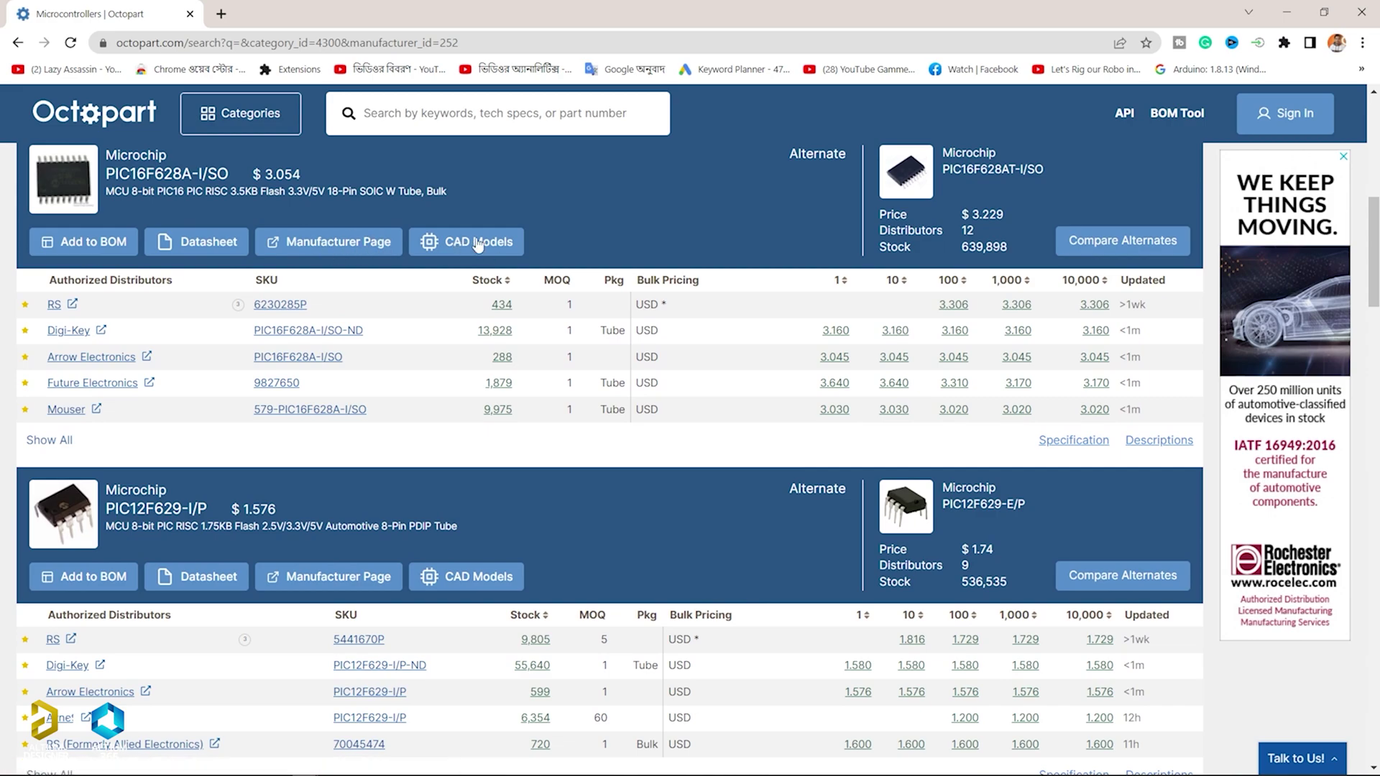
pyautogui.click(209, 245)
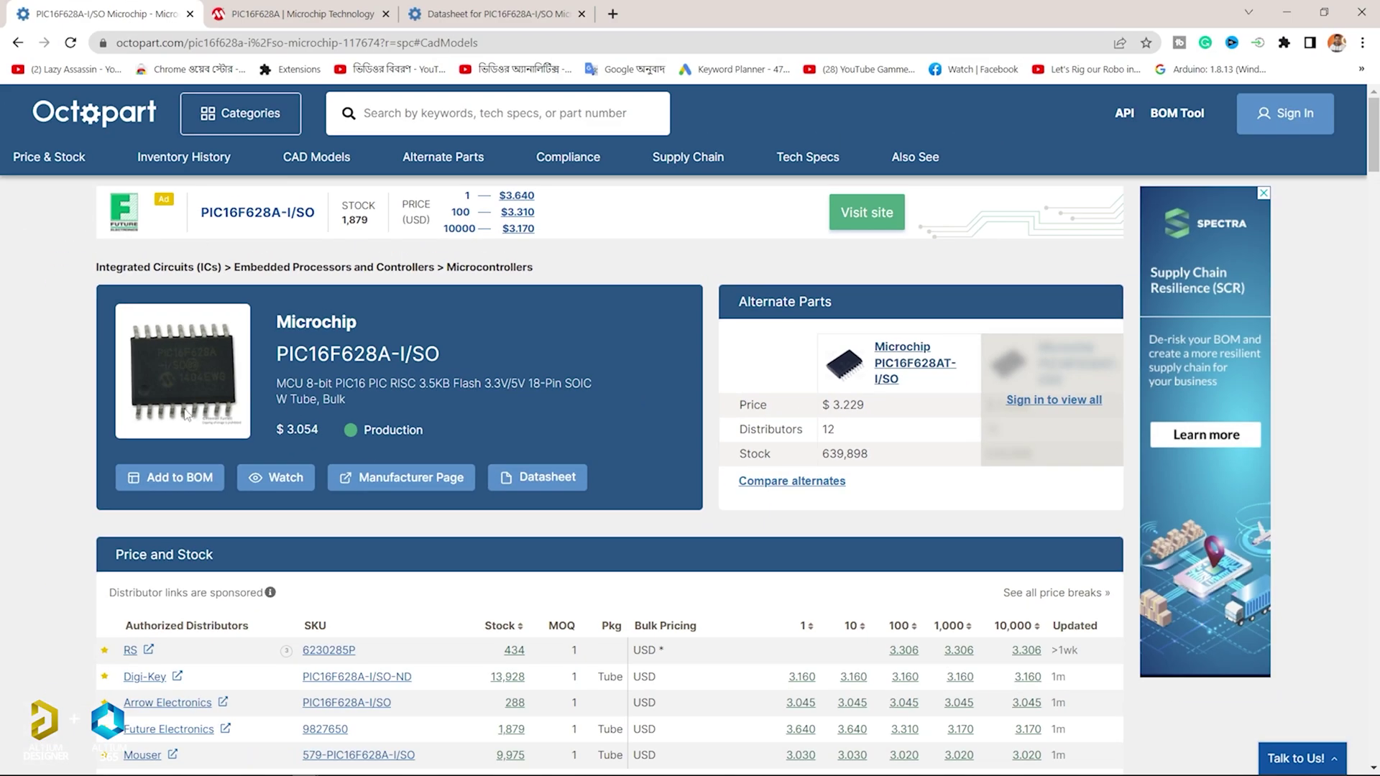
pyautogui.scroll(-8, 512, 555)
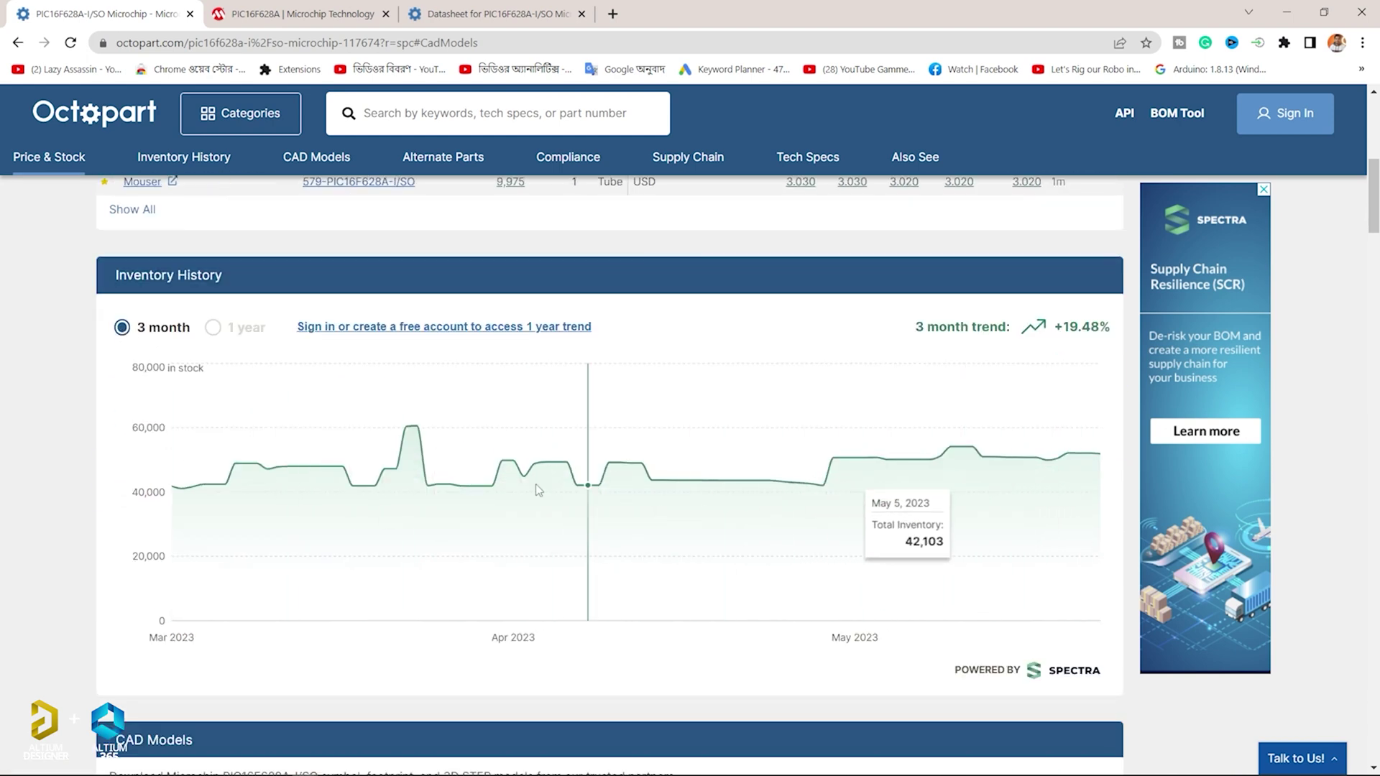
# Step: Scroll the PIC16F628A-I/SO page through Inventory History and Tech Specs, then highlight the eCAD and mCAD columns
pyautogui.scroll(-6, 161, 435)
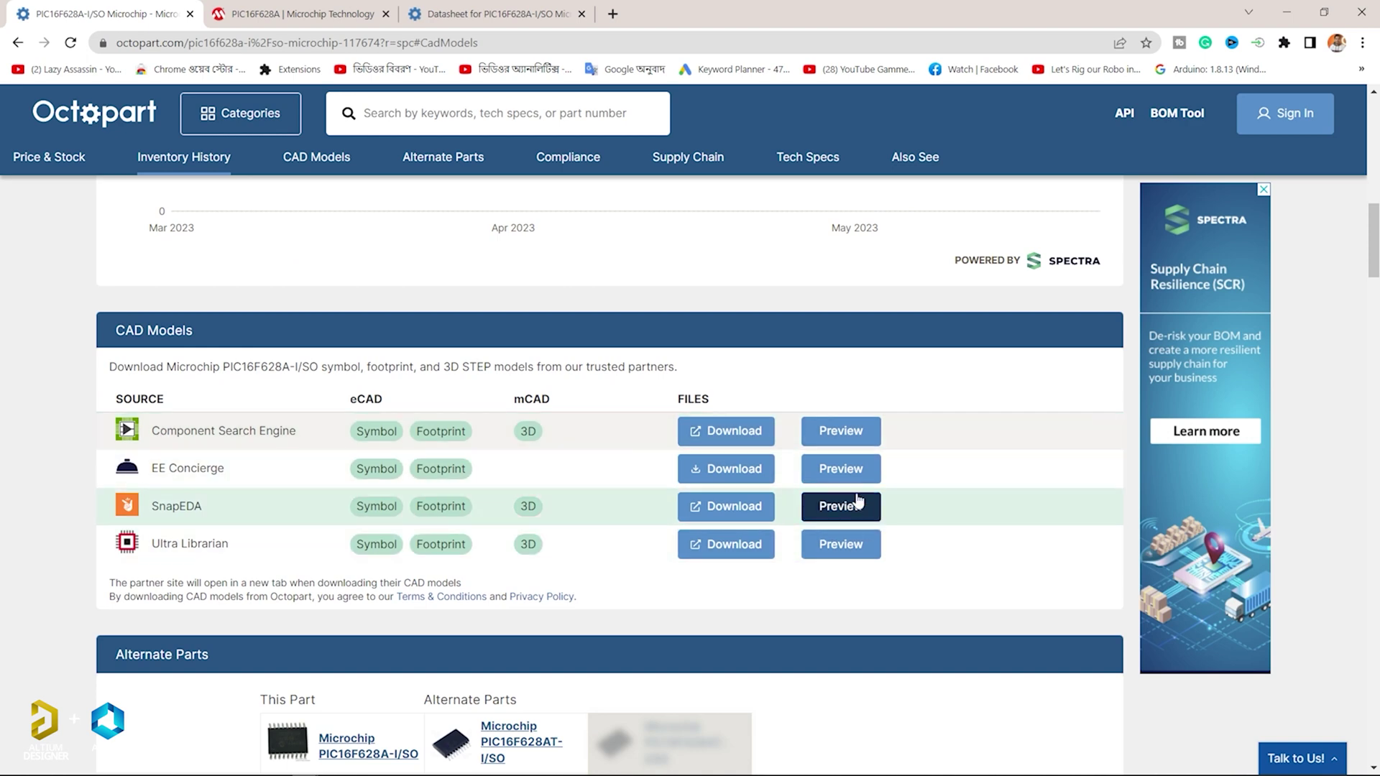
pyautogui.scroll(-10, 846, 524)
pyautogui.scroll(-15, 832, 554)
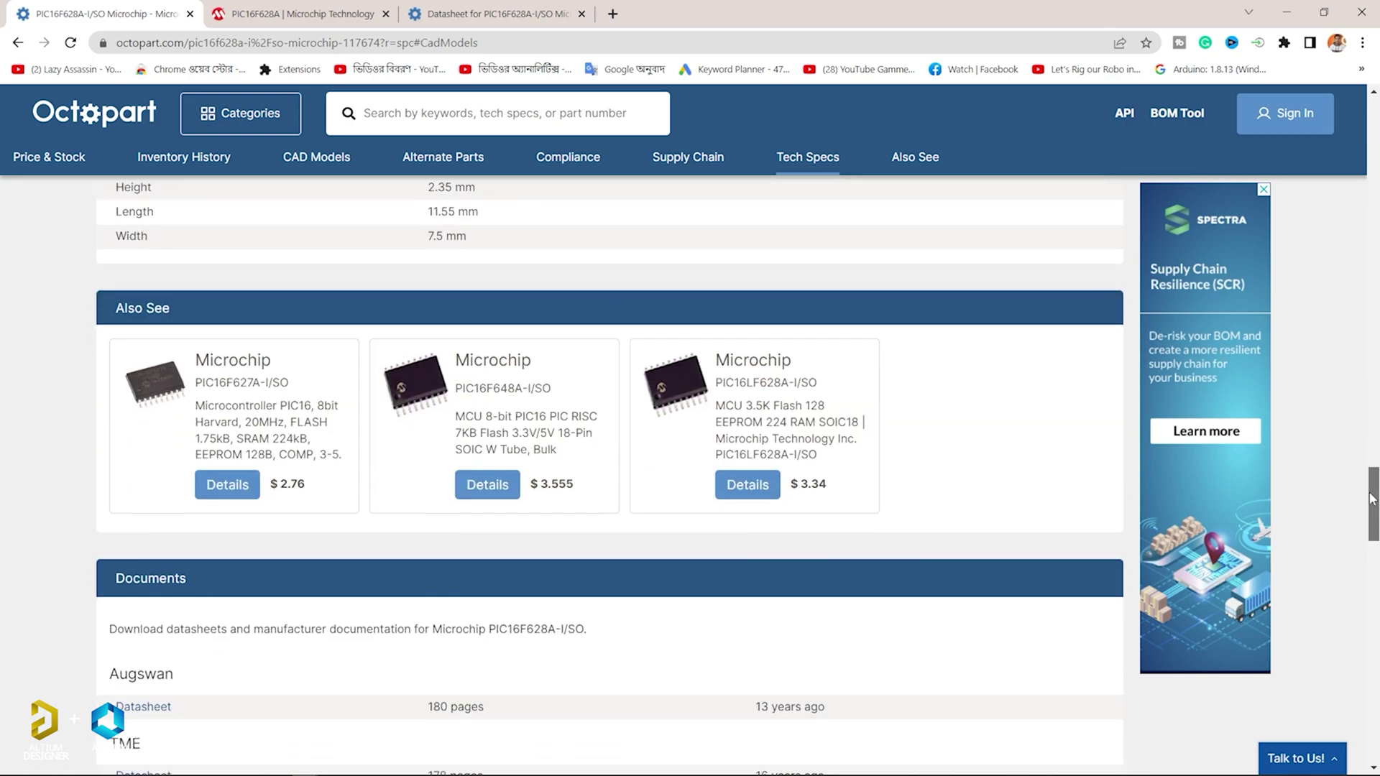
pyautogui.moveTo(1371, 498); pyautogui.dragTo(1287, 230)
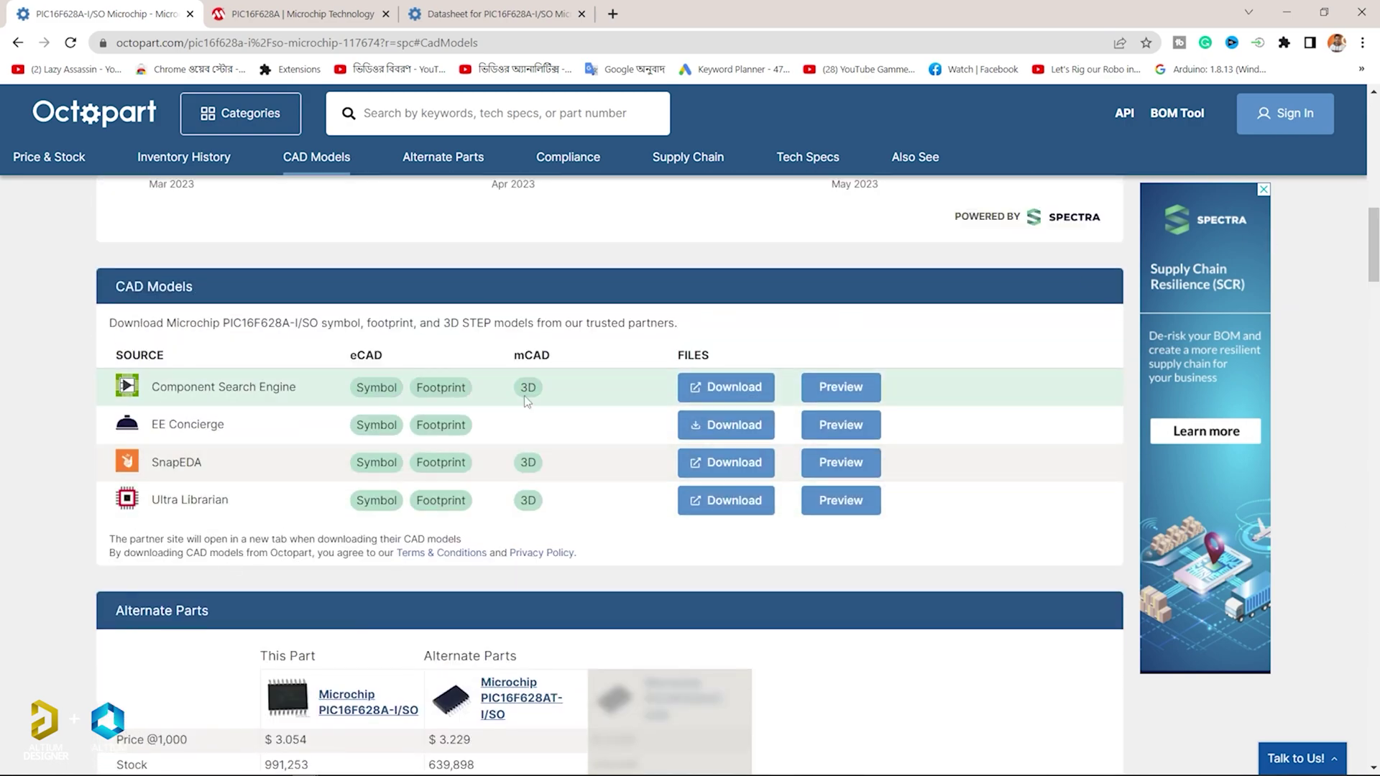
pyautogui.doubleClick(366, 355)
pyautogui.doubleClick(532, 355)
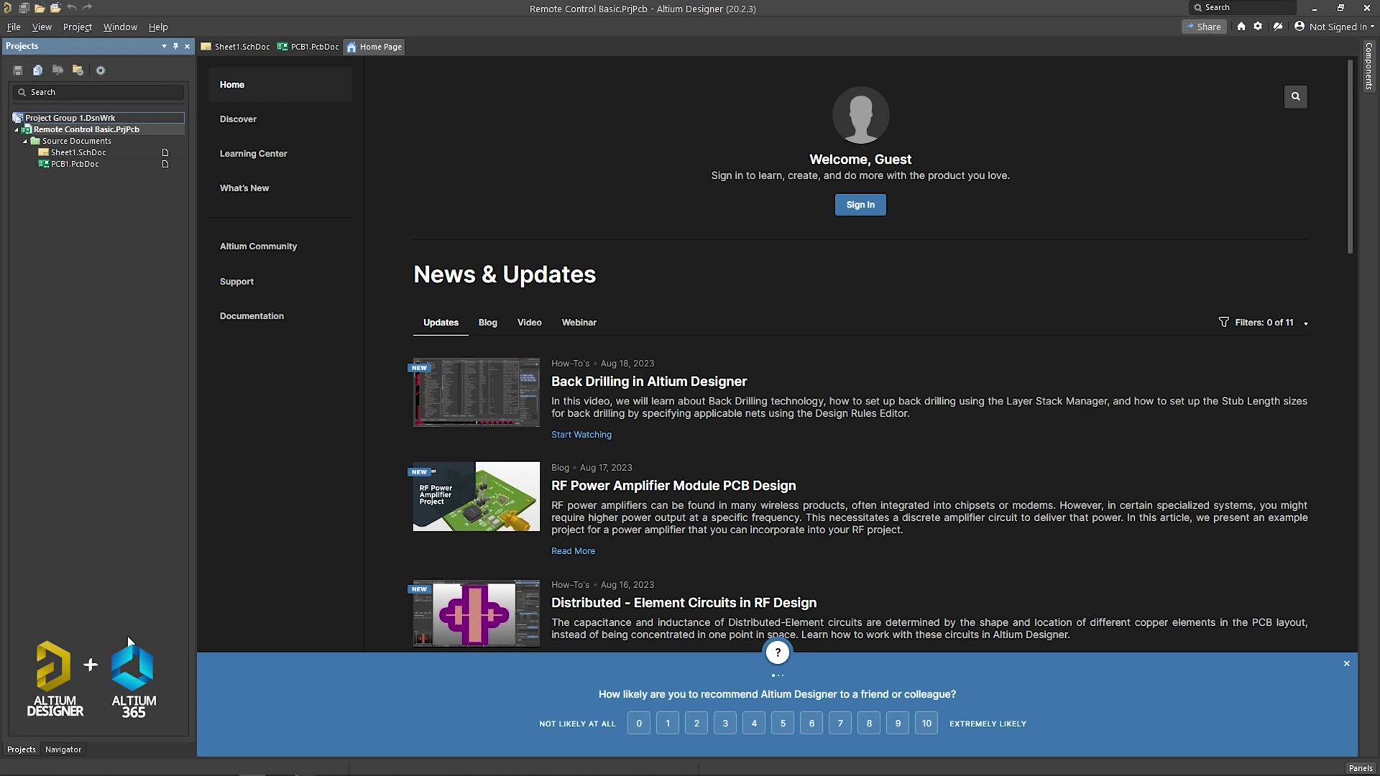
# Step: Start a new project via File > New > Project and rename it '4 Layer Atmega Trainer Board Design'
pyautogui.click(14, 27)
pyautogui.moveTo(21, 43)
pyautogui.click(178, 47)
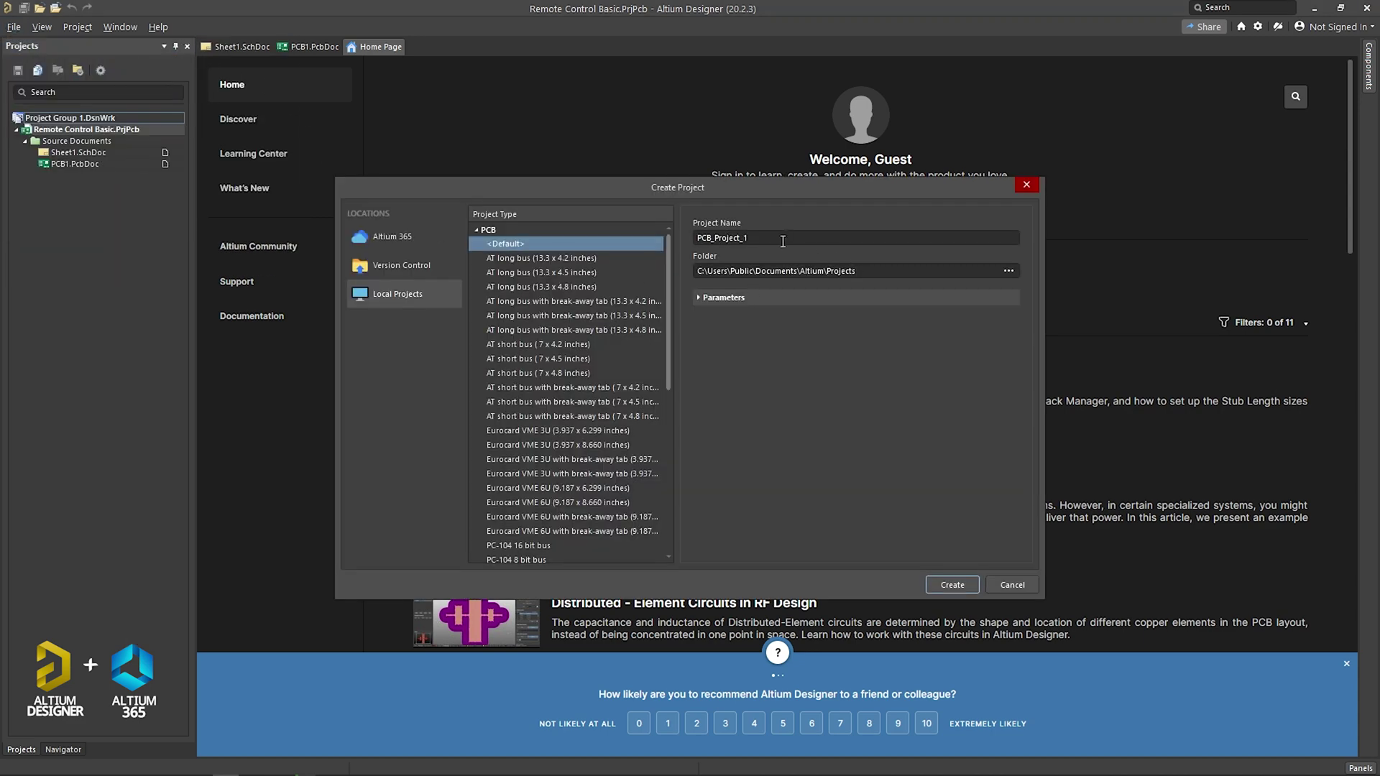
pyautogui.doubleClick(782, 240)
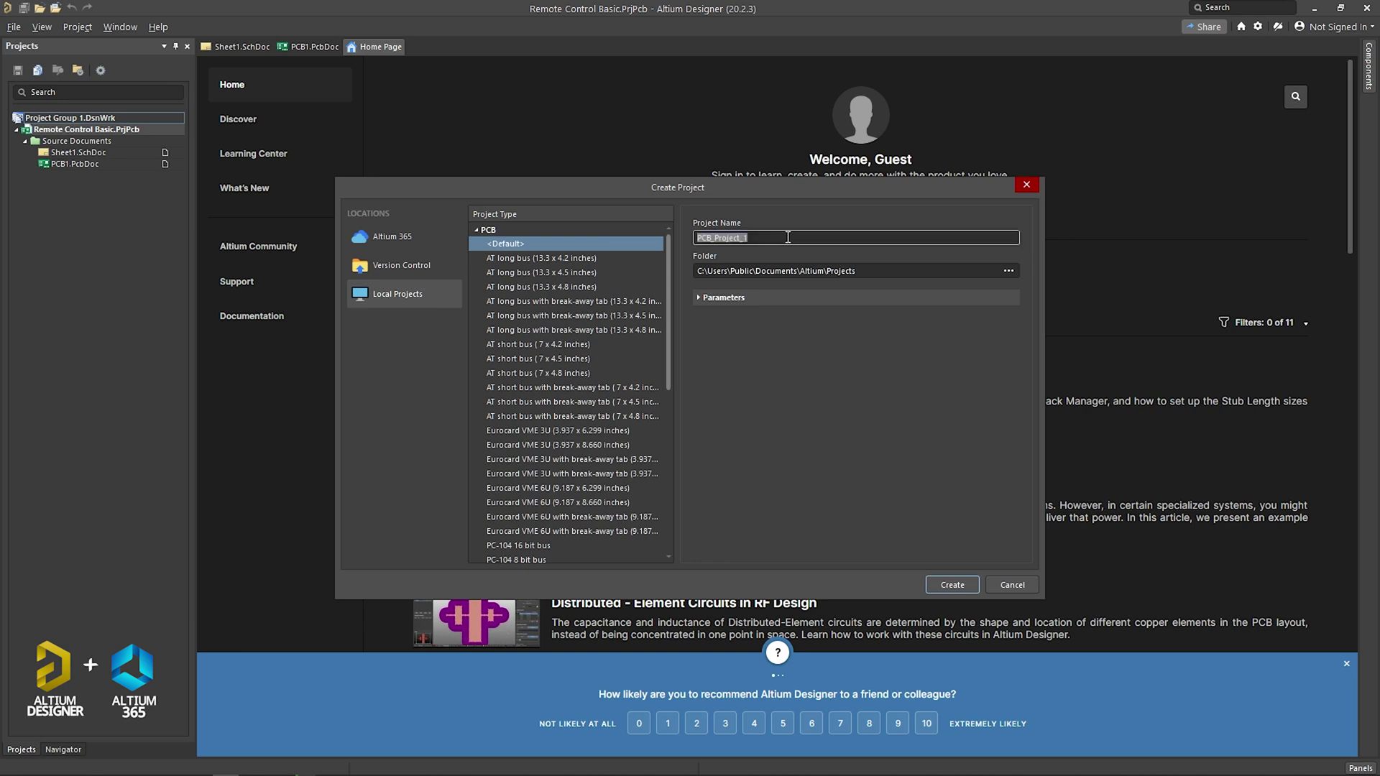
pyautogui.write('4 Layer Atmega Trainer Board Design')
# Step: Create the project and add a new blank schematic sheet, Sheet2.SchDoc, to it
pyautogui.click(952, 585)
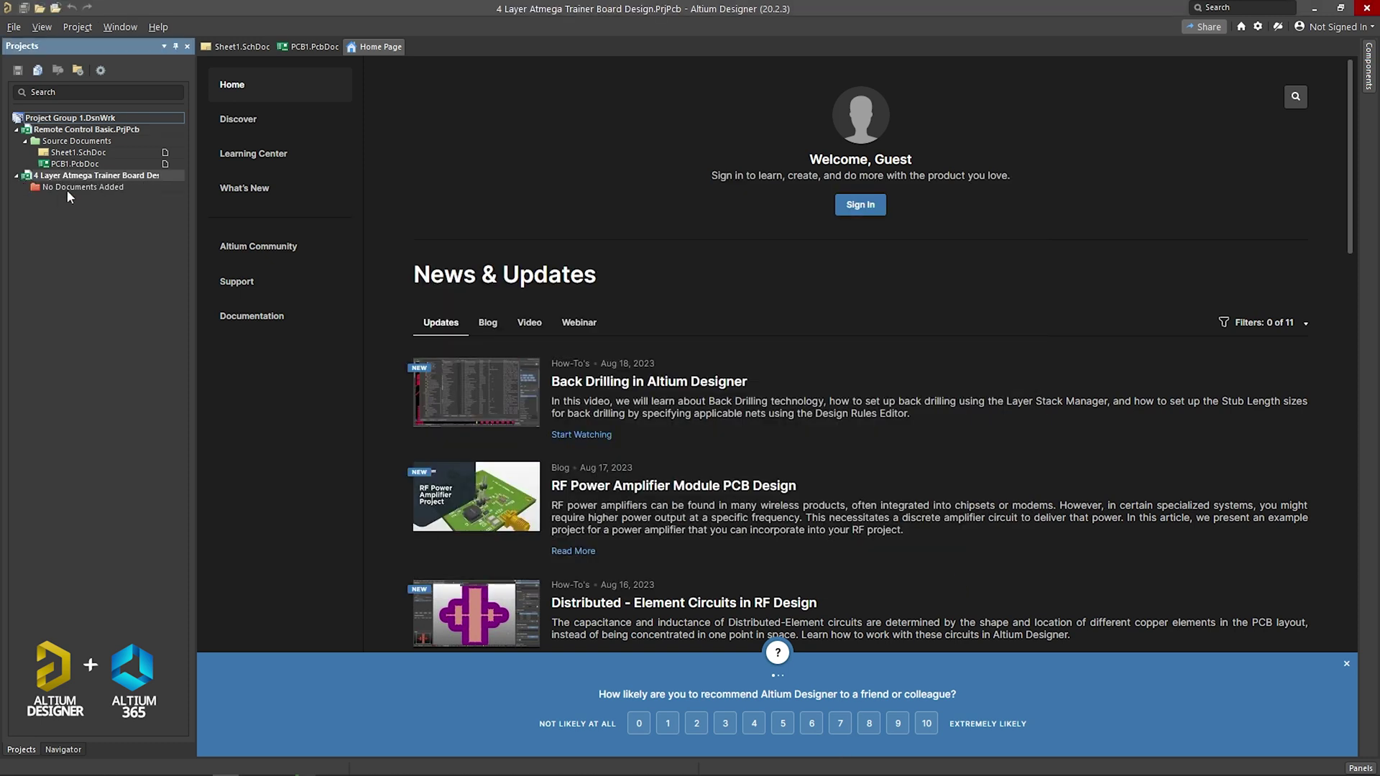
pyautogui.rightClick(104, 179)
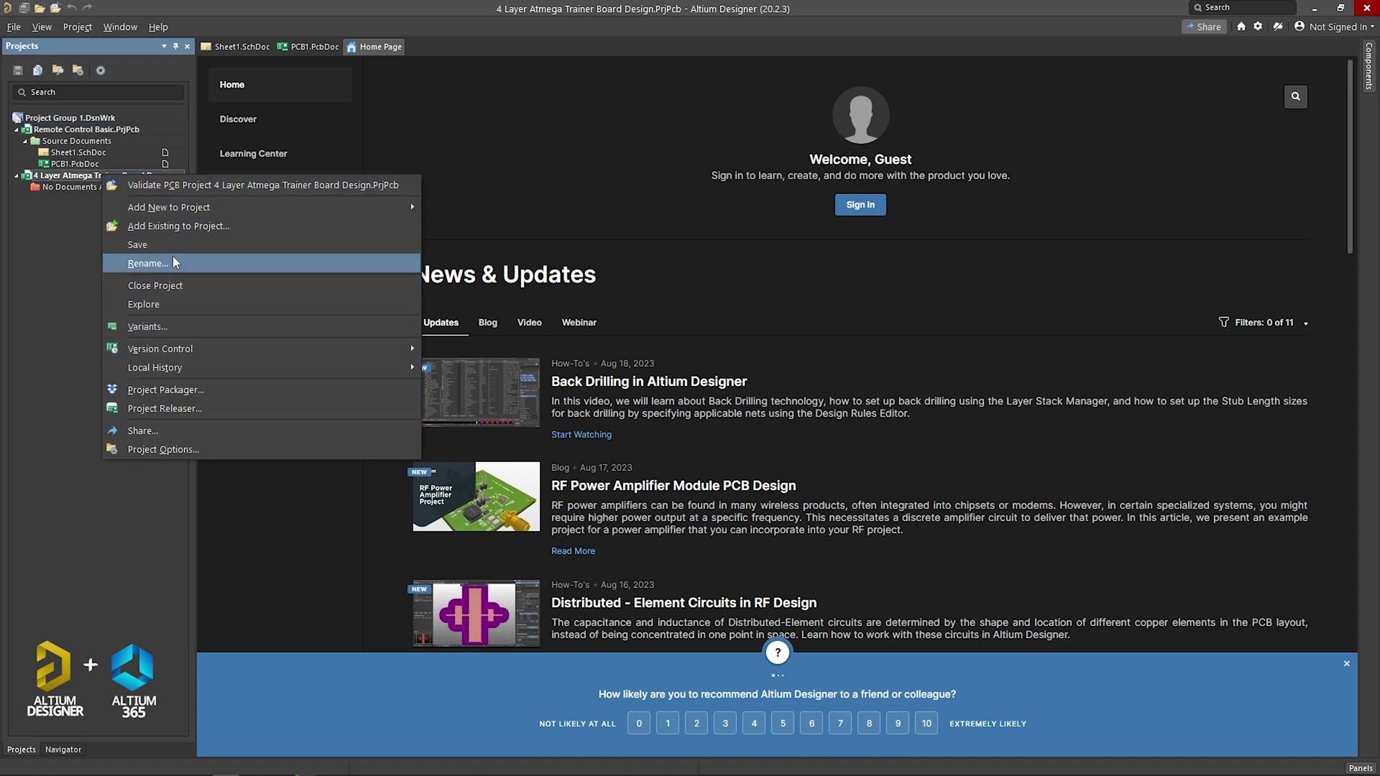
pyautogui.moveTo(215, 207)
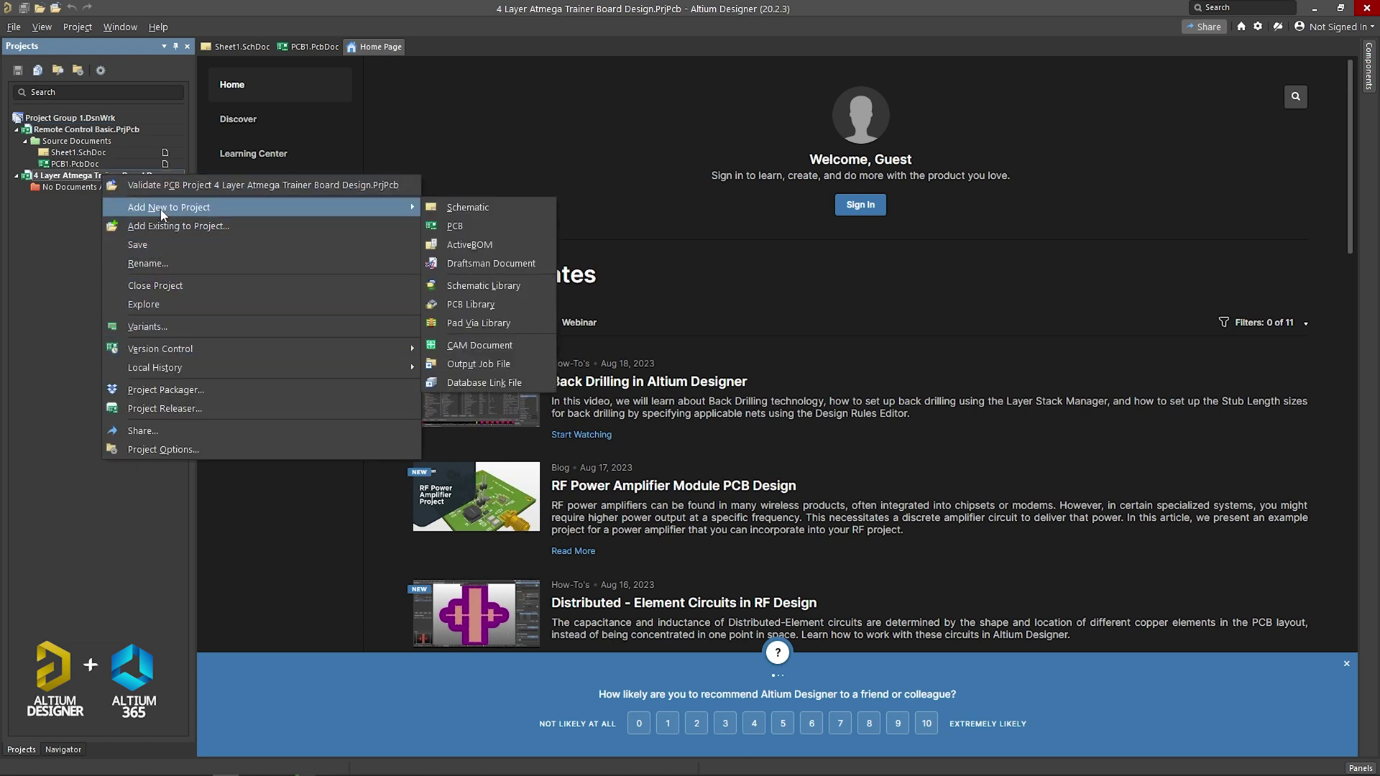
pyautogui.click(468, 208)
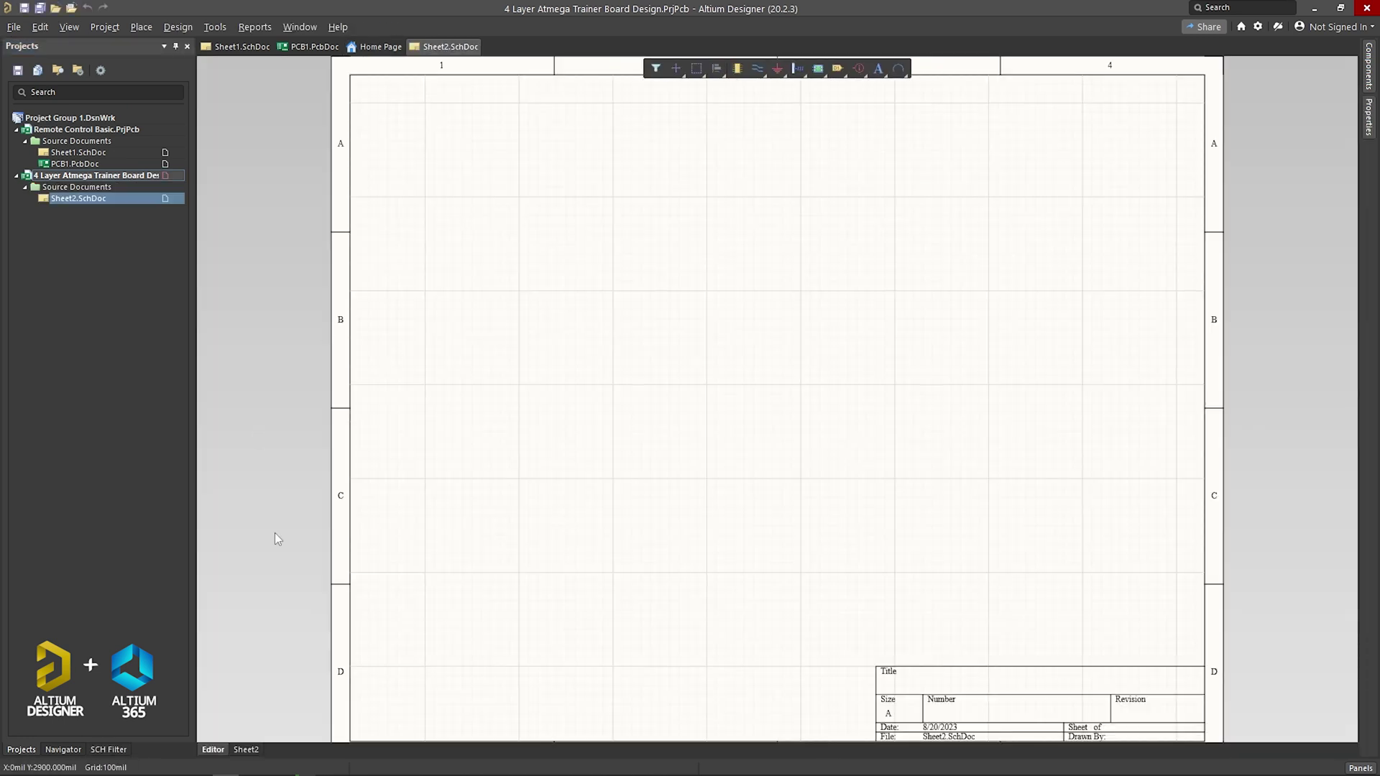
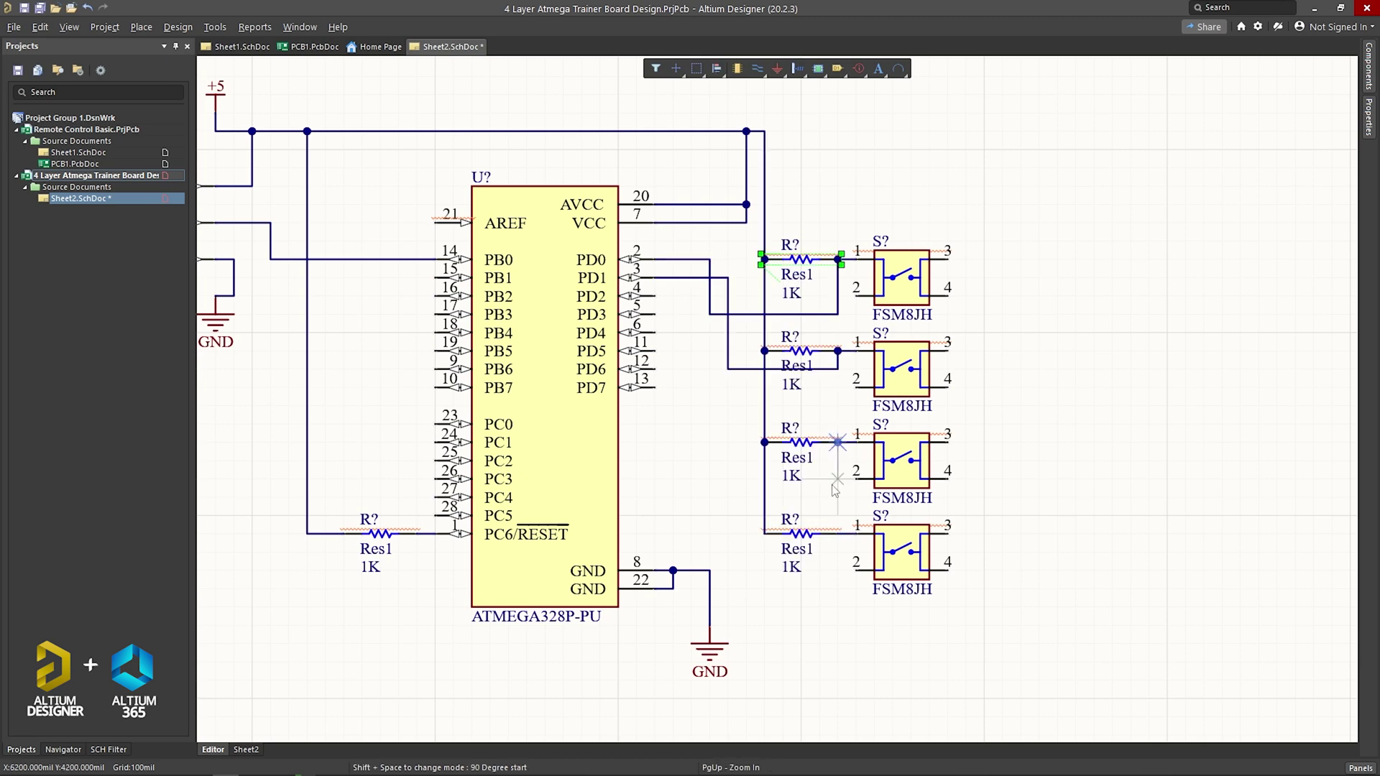
# Step: Place the last resistor beside the switches and connect a switch pin 4 to ground
pyautogui.click(947, 569)
pyautogui.click(1021, 570)
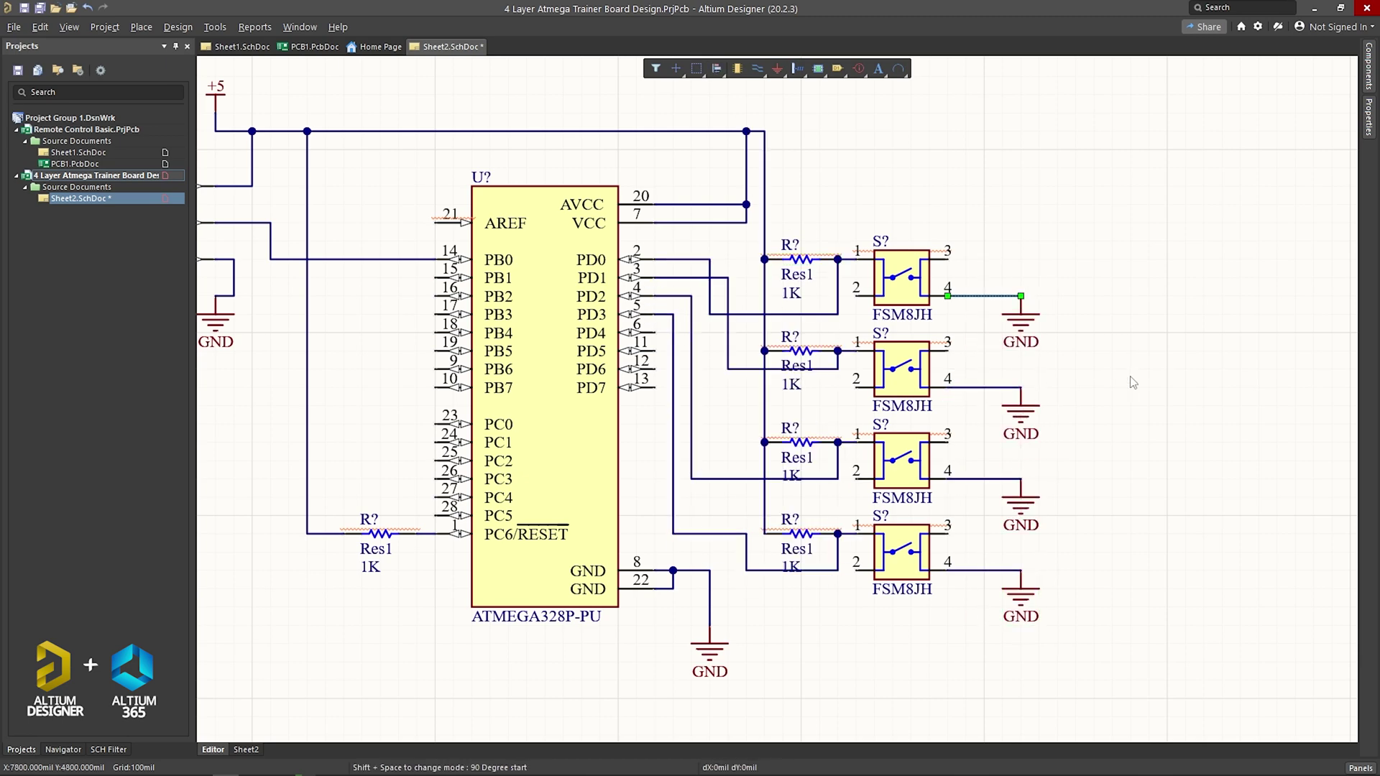
pyautogui.click(1369, 65)
# Step: Place the TSOP1738 receiver, the 1602 LCD and the Dpy Blue-CC display on the sheet
pyautogui.moveTo(1161, 149); pyautogui.dragTo(340, 468)
pyautogui.click(340, 468)
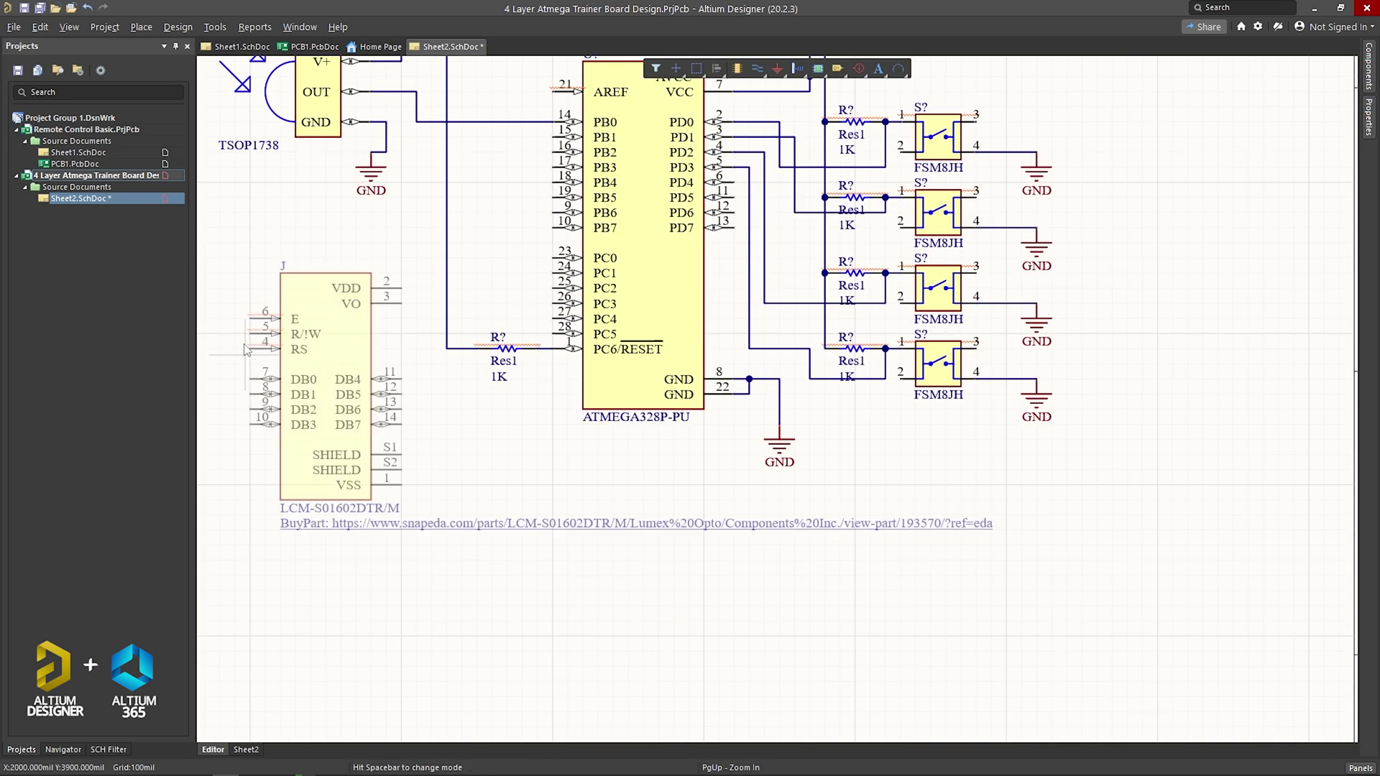
pyautogui.write('1602')
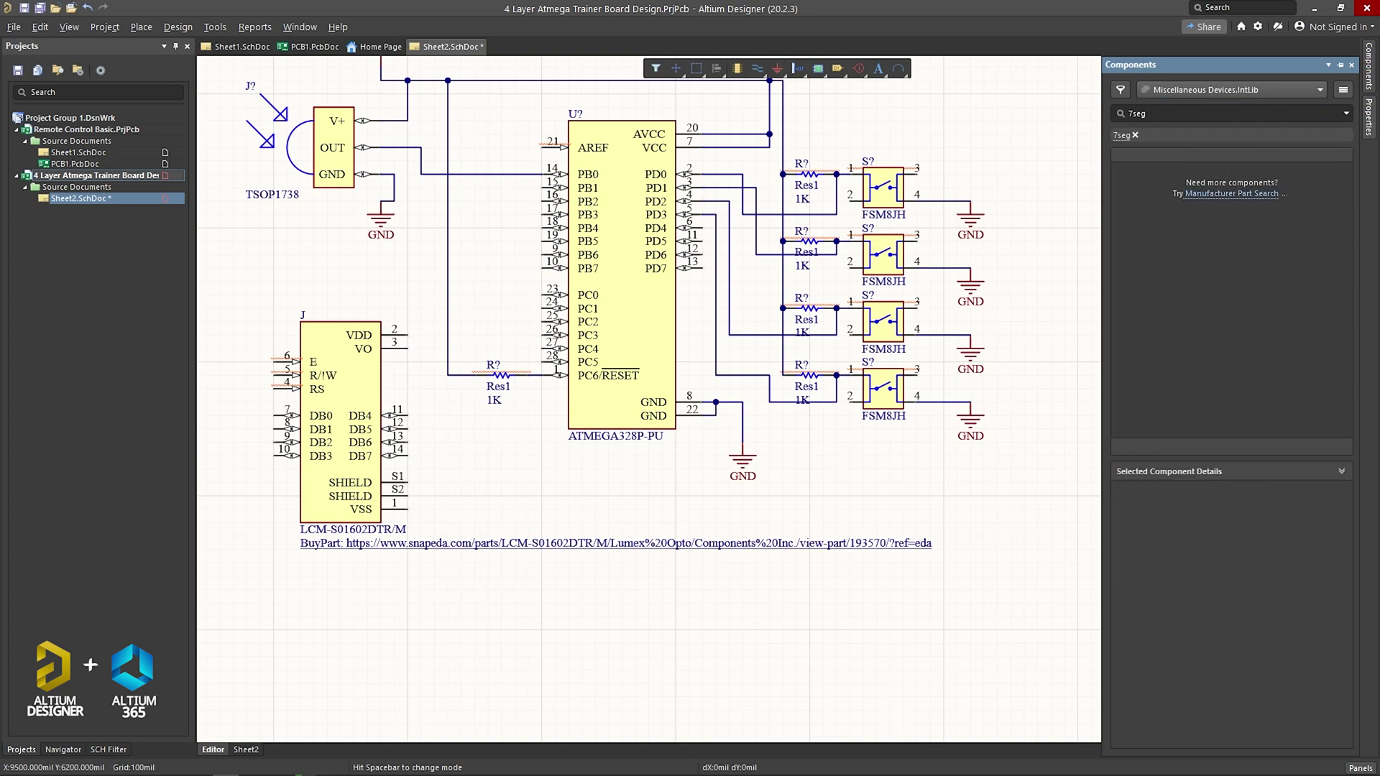
pyautogui.moveTo(1164, 208); pyautogui.dragTo(895, 193)
# Step: Save the schematic
pyautogui.hotkey('ctrl', 's')
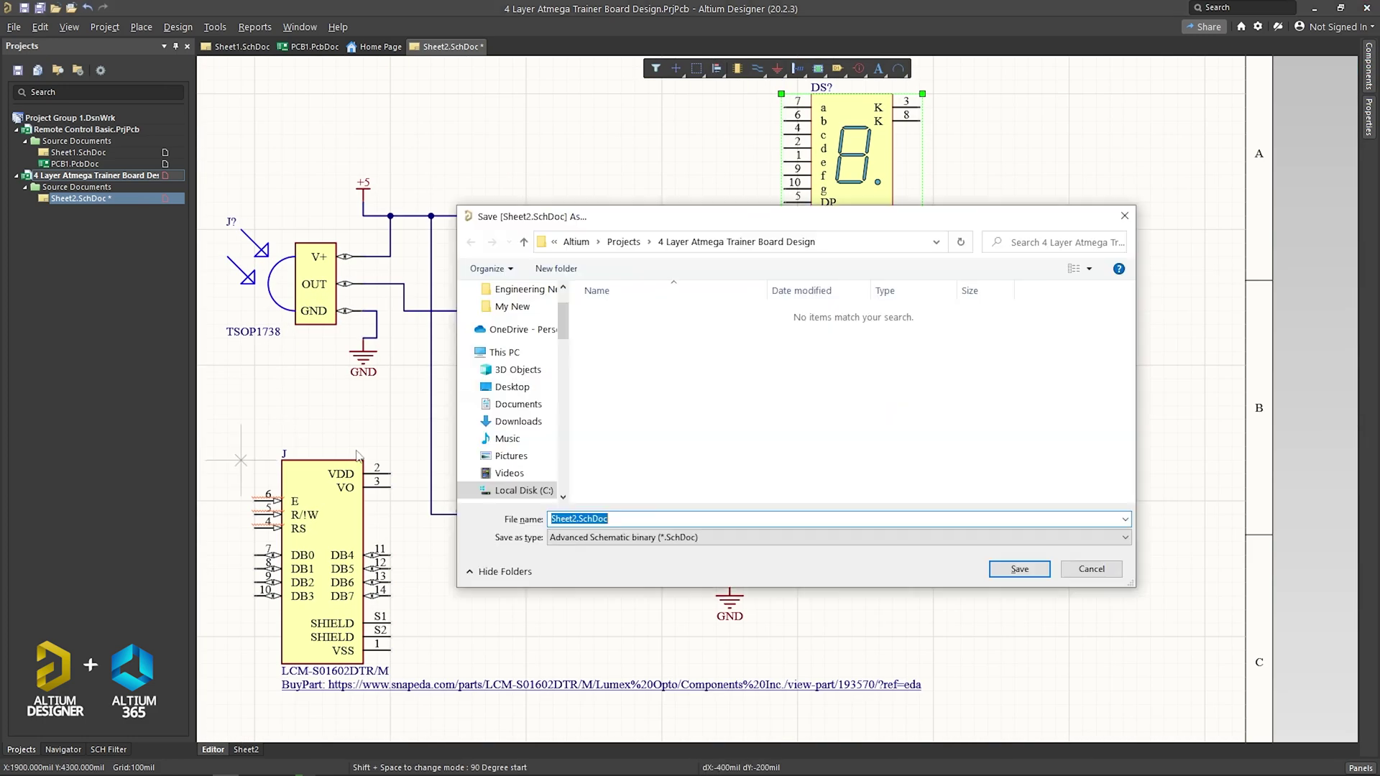
pyautogui.press('Return')
pyautogui.keyDown('ctrl'); pyautogui.scroll(1, 996, 100); pyautogui.keyUp('ctrl')
pyautogui.hotkey('ctrl', 'w')
# Step: Wire the TSOP1738 OUT pin to the resistor net
pyautogui.click(363, 284)
pyautogui.click(485, 244)
pyautogui.click(758, 298)
# Step: Wire PB0 to LCD E, PB1 to R/!W, RS to a PB pin, and PB pins to DB0–DB3
pyautogui.scroll(-1, 759, 298)
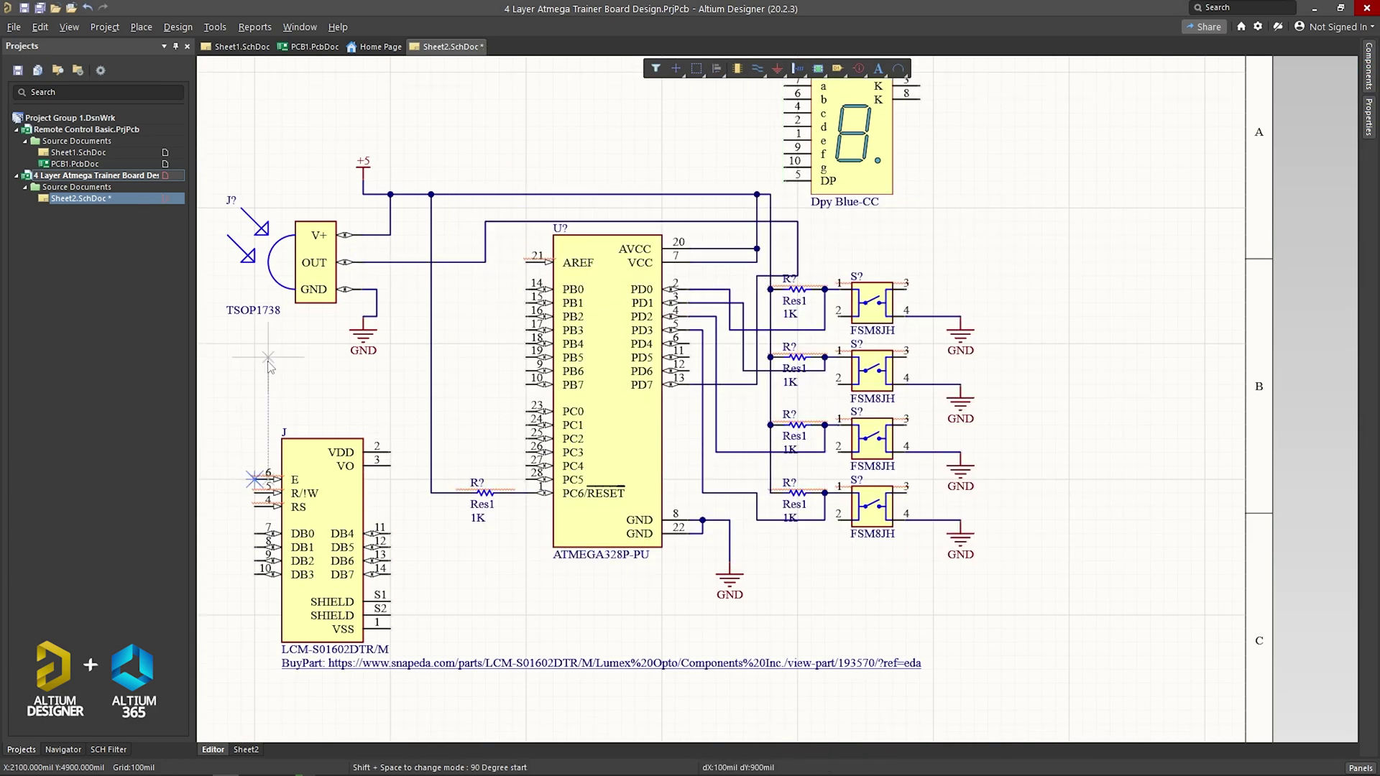
pyautogui.click(532, 310)
pyautogui.click(266, 499)
pyautogui.click(532, 324)
pyautogui.click(266, 514)
pyautogui.click(266, 529)
pyautogui.click(228, 384)
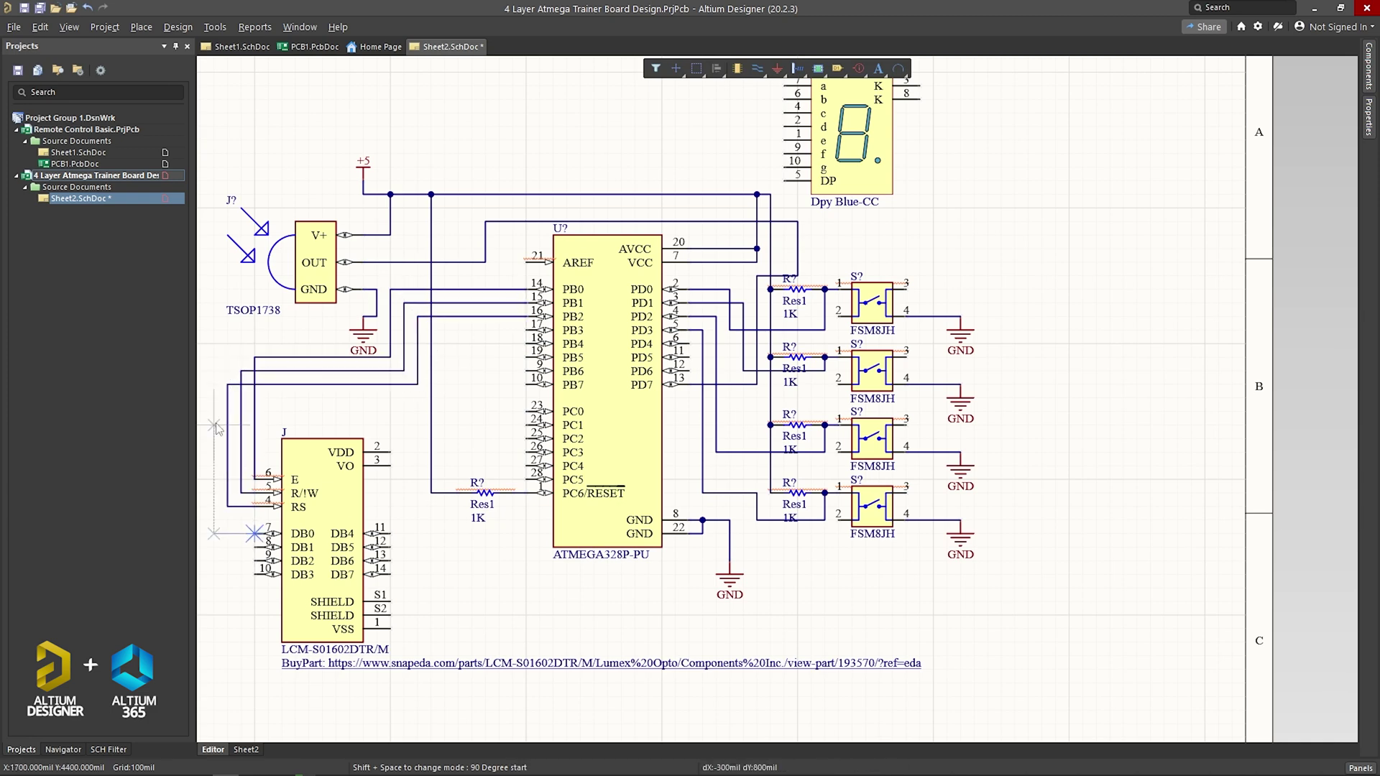
pyautogui.keyDown('shift'); pyautogui.hscroll(-3, 233, 389); pyautogui.keyUp('shift')
pyautogui.click(748, 344)
pyautogui.click(486, 560)
pyautogui.click(748, 384)
pyautogui.click(486, 588)
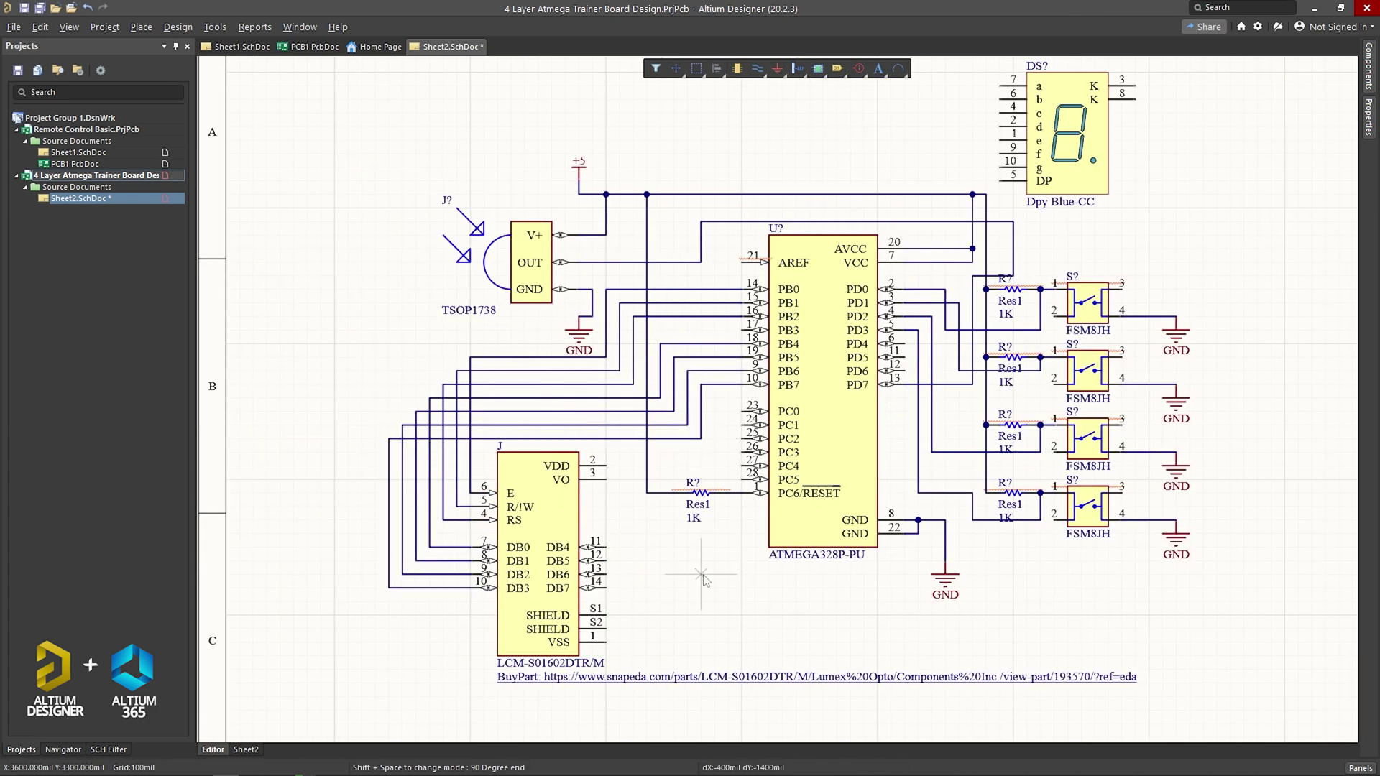
# Step: Place a +5 power port near the LCD VDD pin
pyautogui.click(777, 69)
pyautogui.click(817, 135)
pyautogui.click(632, 460)
pyautogui.press('Escape')
pyautogui.hotkey('ctrl', 'w')
# Step: Connect LCD VSS to ground and undo the misplaced DB0–DB3 data wires
pyautogui.click(606, 642)
pyautogui.click(917, 533)
pyautogui.scroll(-1, 646, 568)
pyautogui.hotkey('ctrl', 'z')
pyautogui.hotkey('ctrl', 'z')
pyautogui.hotkey('ctrl', 'z')
pyautogui.hotkey('ctrl', 'z')
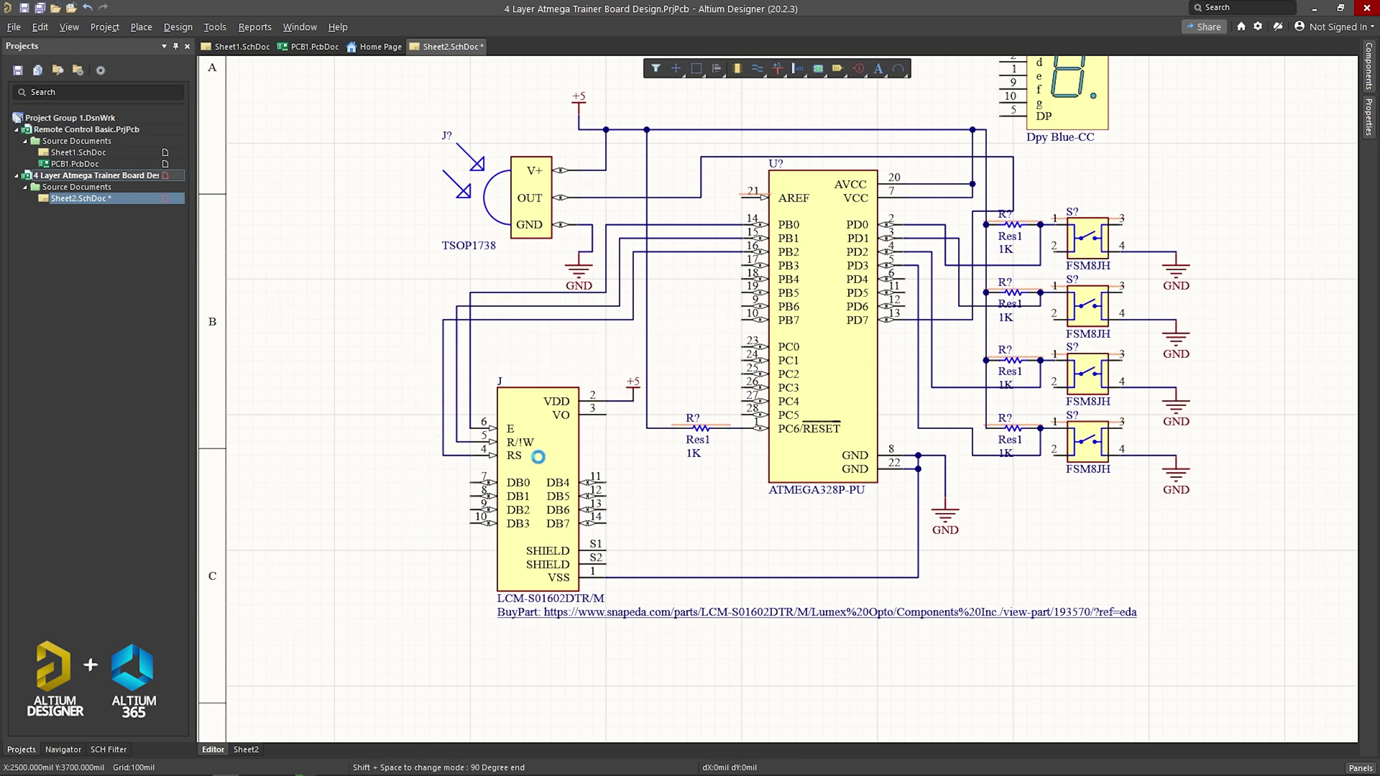
pyautogui.hotkey('ctrl', 'z')
# Step: Wire LCD DB4–DB7 to PB4–PB7, moving the 1K resistor below the LCD
pyautogui.click(606, 482)
pyautogui.click(660, 333)
pyautogui.click(748, 278)
pyautogui.click(740, 292)
pyautogui.click(674, 292)
pyautogui.click(606, 496)
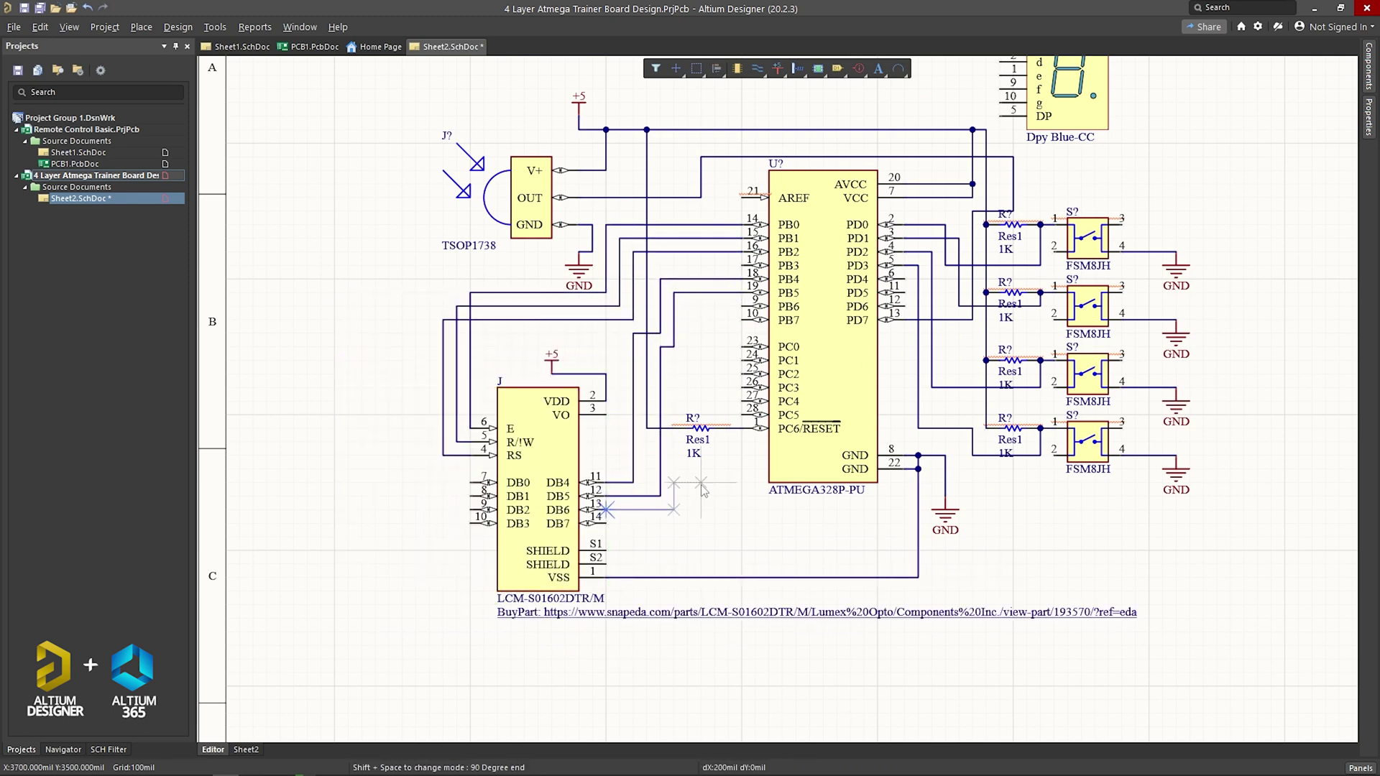
pyautogui.click(741, 306)
pyautogui.click(606, 510)
pyautogui.moveTo(697, 428); pyautogui.dragTo(701, 537)
pyautogui.click(741, 320)
pyautogui.click(701, 374)
pyautogui.click(606, 524)
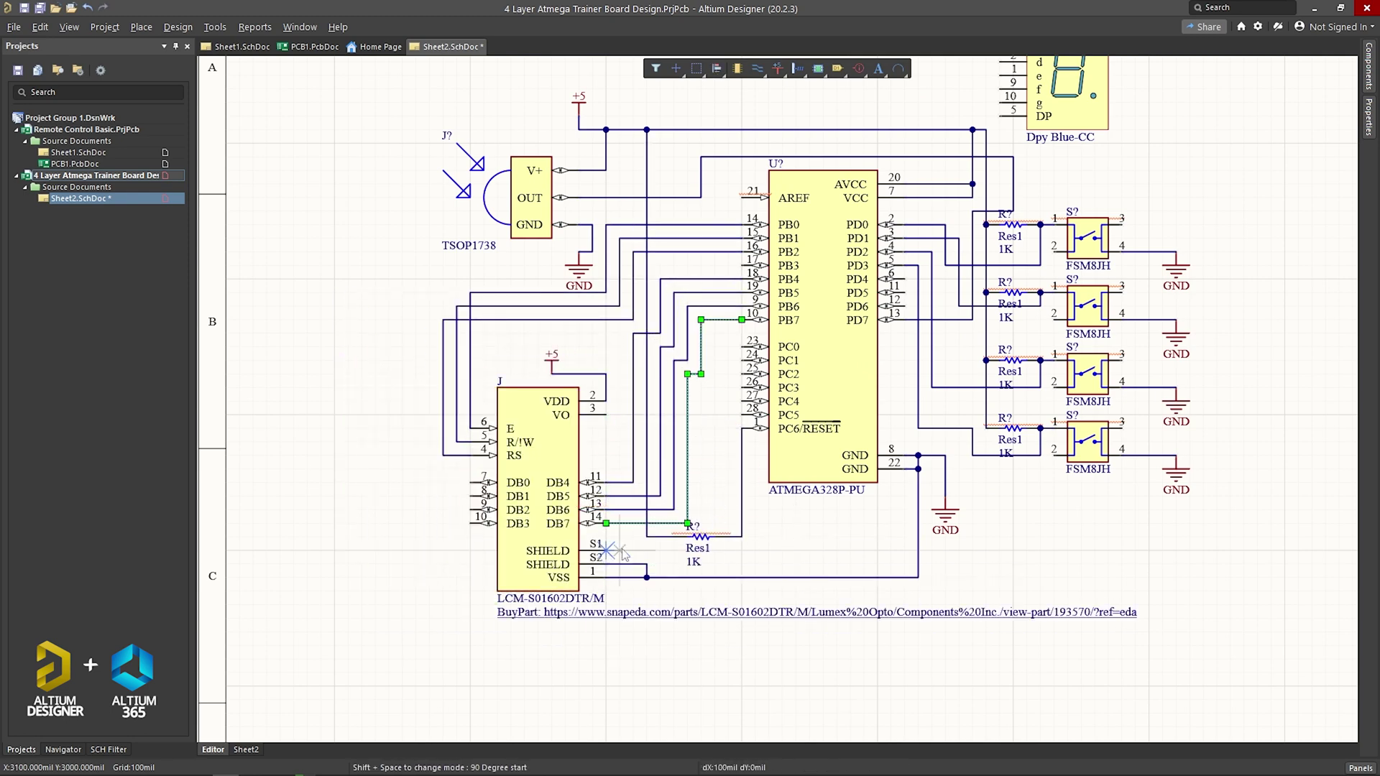
pyautogui.scroll(2, 790, 403)
# Step: Ground the display's cathode pin 8 and place resistors beside the display
pyautogui.click(1149, 180)
pyautogui.click(1190, 180)
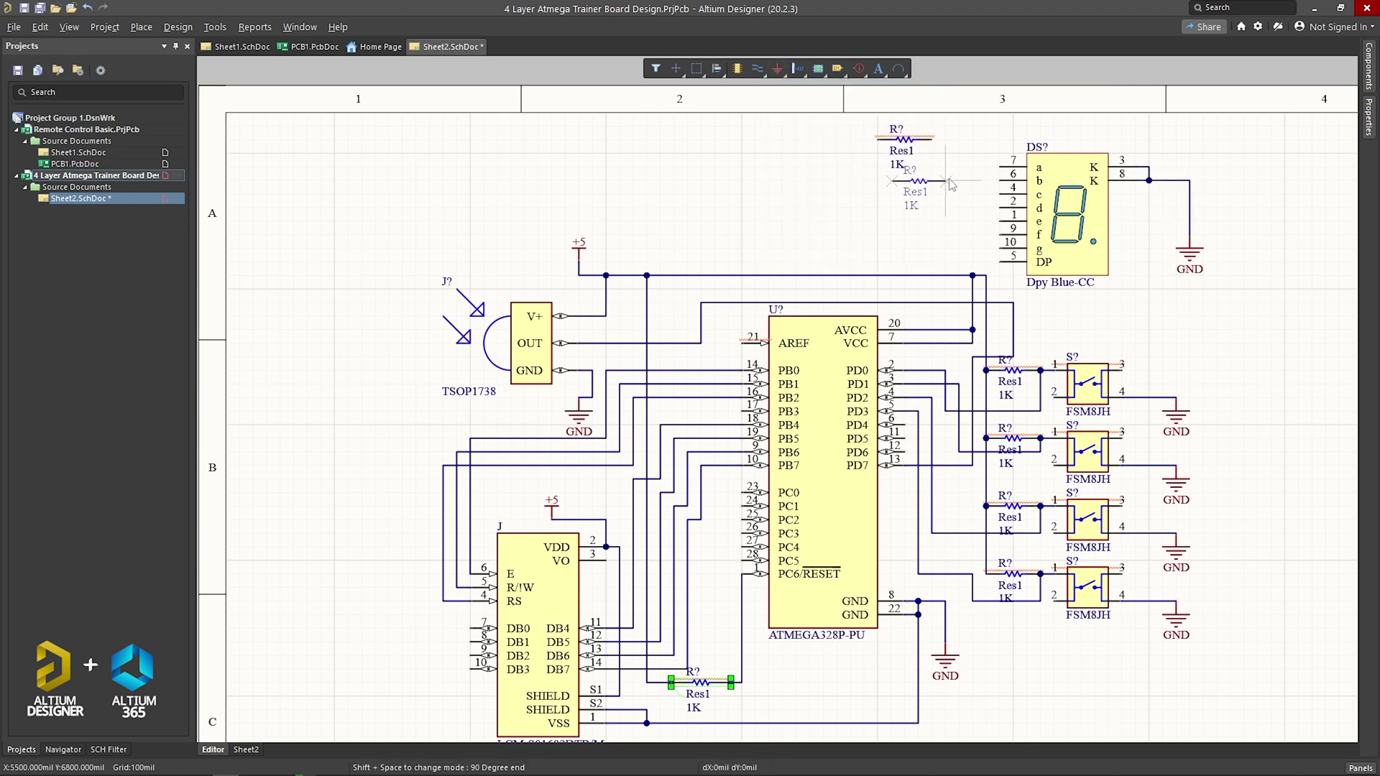
pyautogui.click(999, 167)
# Step: Wire each Dpy Blue-CC segment pin to its own 1K resistor
pyautogui.click(931, 112)
pyautogui.click(932, 139)
pyautogui.click(999, 174)
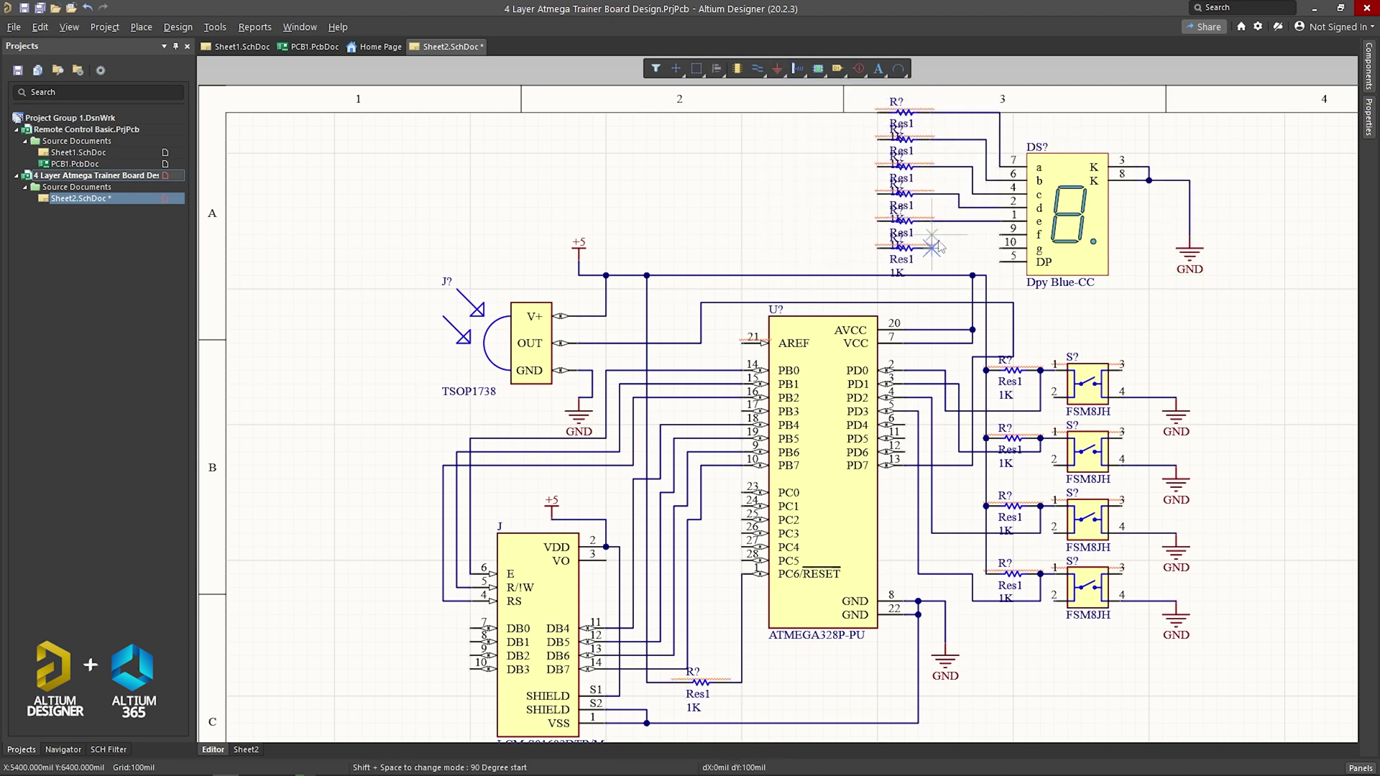
pyautogui.click(932, 166)
pyautogui.click(999, 187)
pyautogui.click(931, 193)
pyautogui.click(958, 221)
pyautogui.click(998, 201)
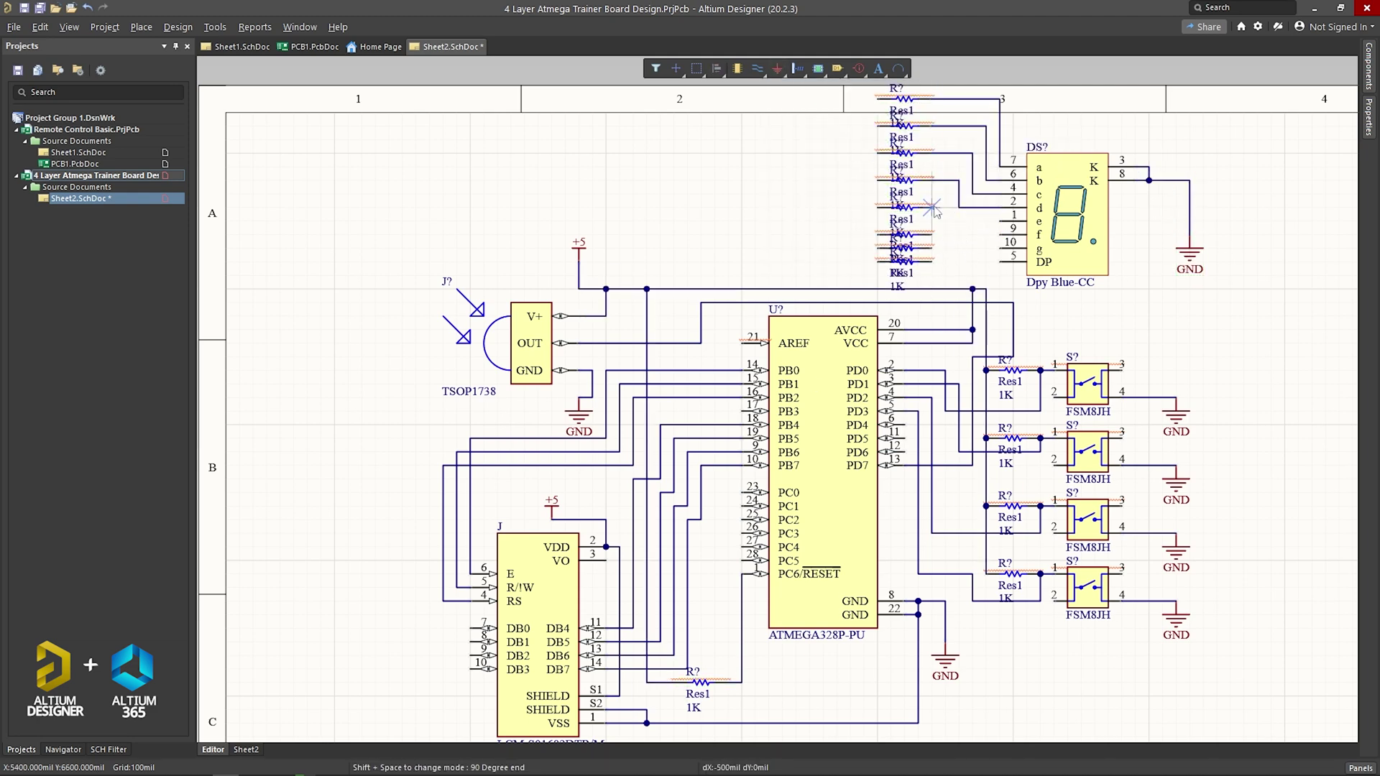
pyautogui.click(932, 234)
pyautogui.click(999, 229)
pyautogui.click(931, 262)
# Step: Place a Header 8 left of the resistors and wire its pins to them
pyautogui.click(1369, 65)
pyautogui.moveTo(1152, 383); pyautogui.dragTo(741, 187)
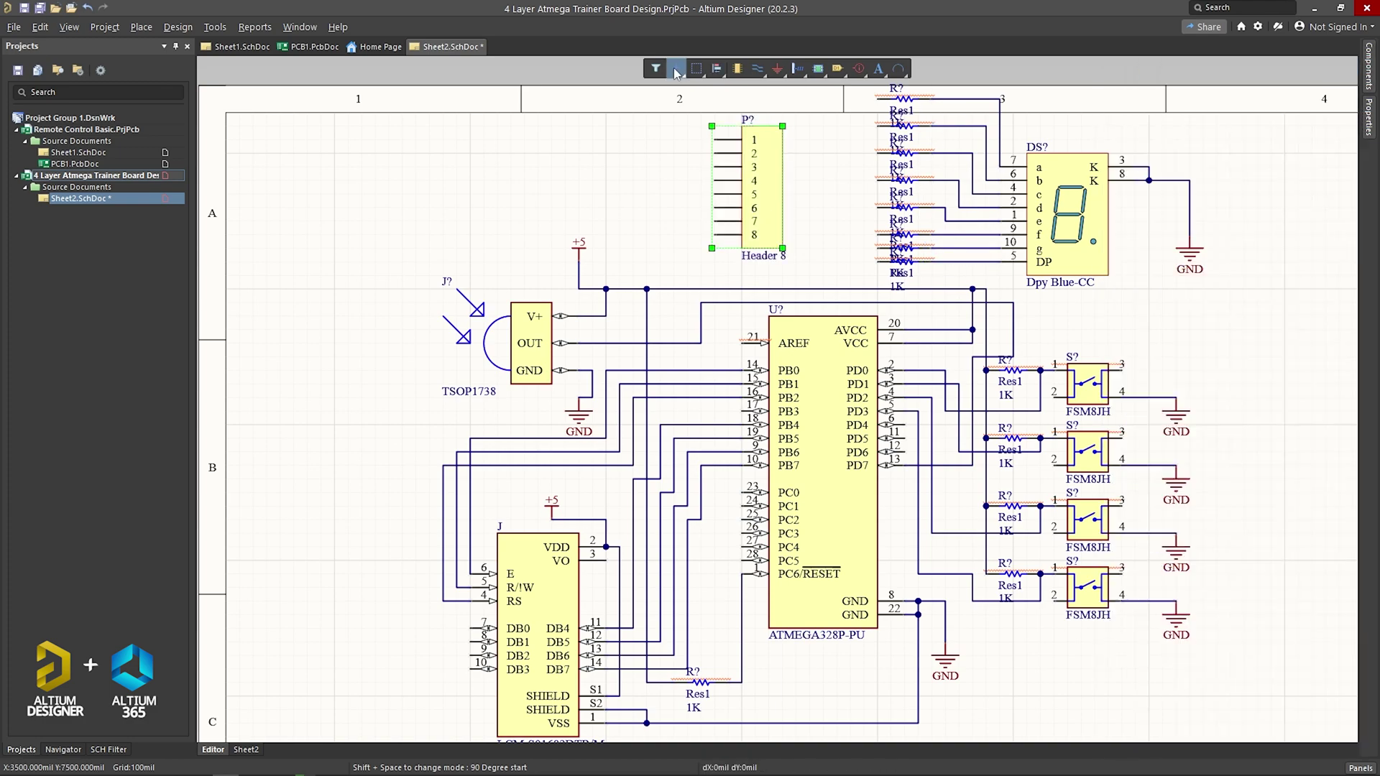
pyautogui.keyDown('ctrl'); pyautogui.scroll(2, 740, 216); pyautogui.keyUp('ctrl')
pyautogui.click(742, 216)
pyautogui.click(854, 185)
pyautogui.click(742, 249)
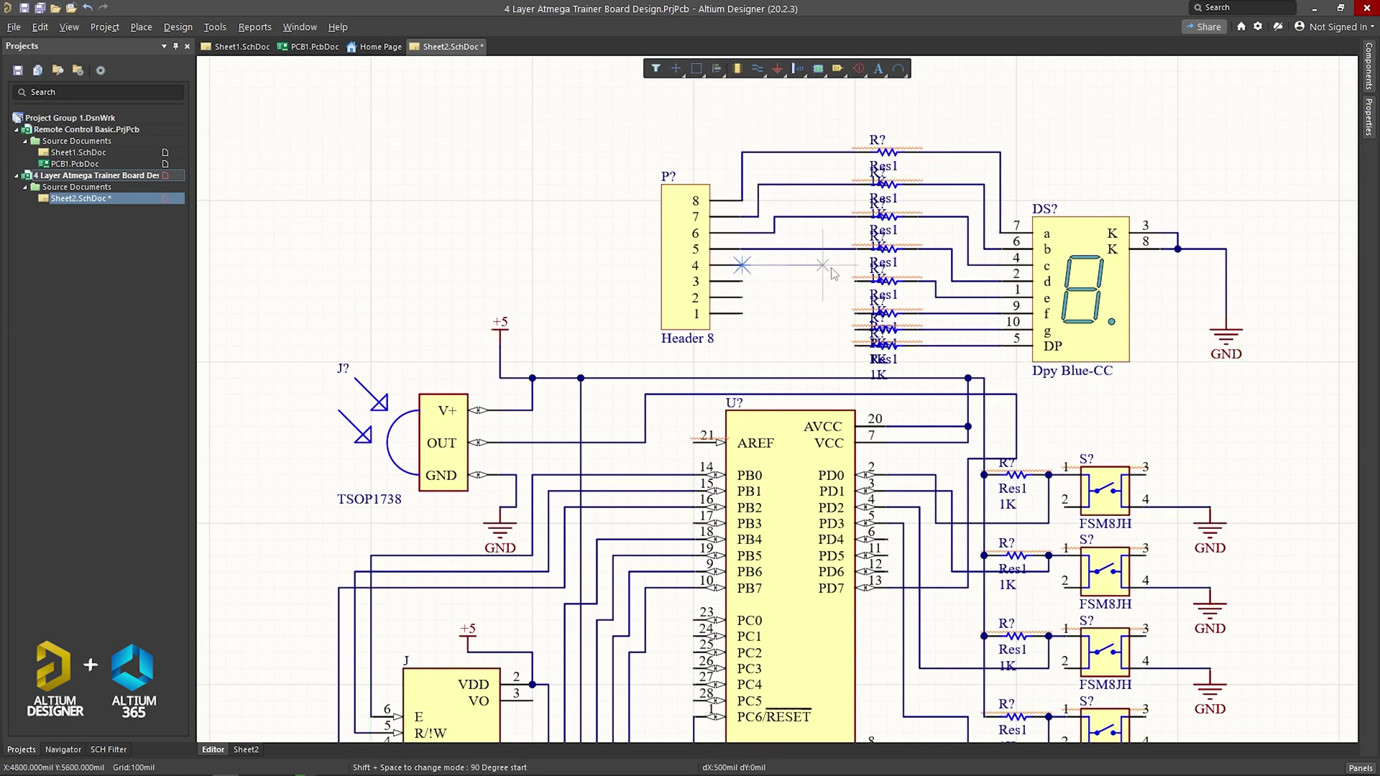
pyautogui.click(854, 281)
pyautogui.click(742, 313)
pyautogui.keyDown('ctrl'); pyautogui.scroll(-2, 791, 324); pyautogui.keyUp('ctrl')
pyautogui.keyDown('ctrl'); pyautogui.scroll(2, 790, 323); pyautogui.keyUp('ctrl')
# Step: Place the 1-1721150-0 relay and BC547B transistor, wiring the transistor to ground
pyautogui.click(1369, 65)
pyautogui.click(1320, 89)
pyautogui.click(1205, 313)
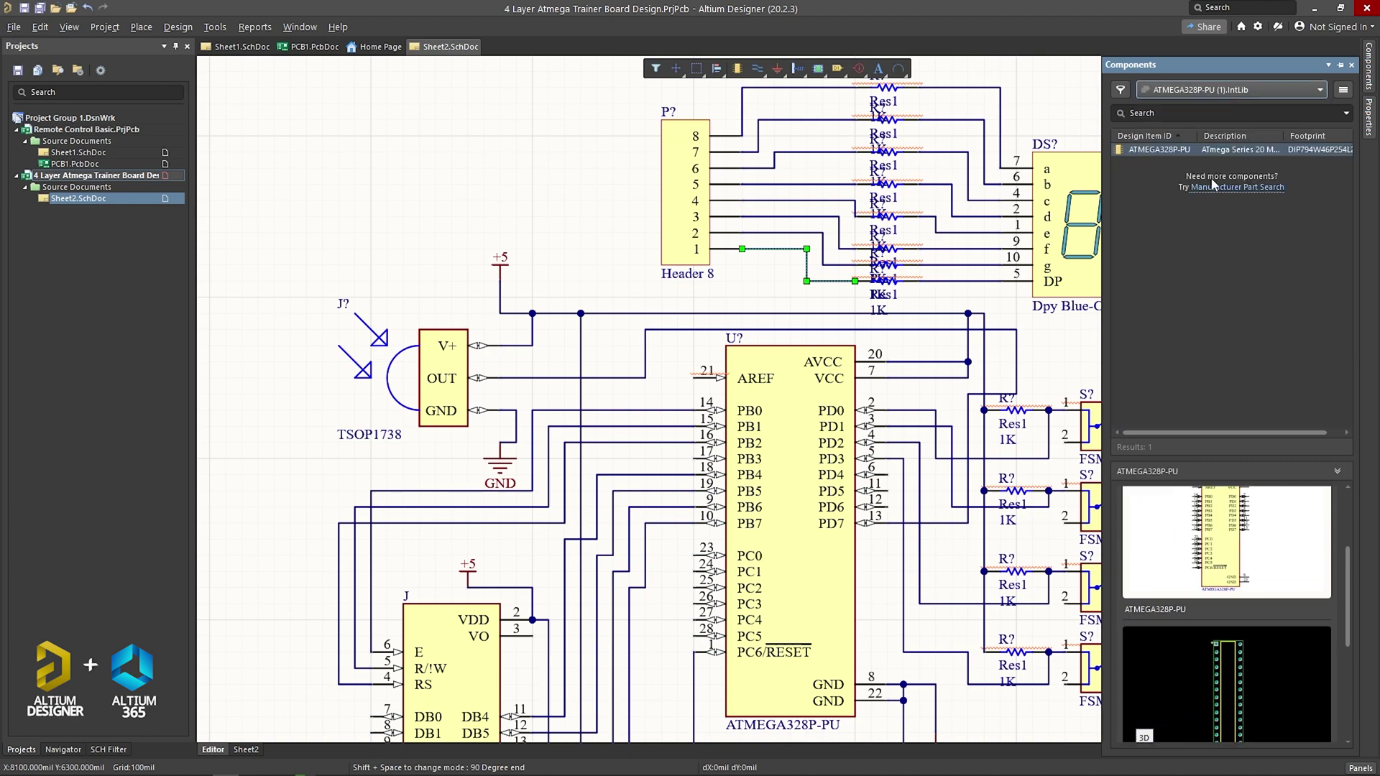
pyautogui.doubleClick(1179, 421)
pyautogui.click(419, 173)
pyautogui.click(1369, 65)
pyautogui.doubleClick(1178, 421)
pyautogui.click(325, 243)
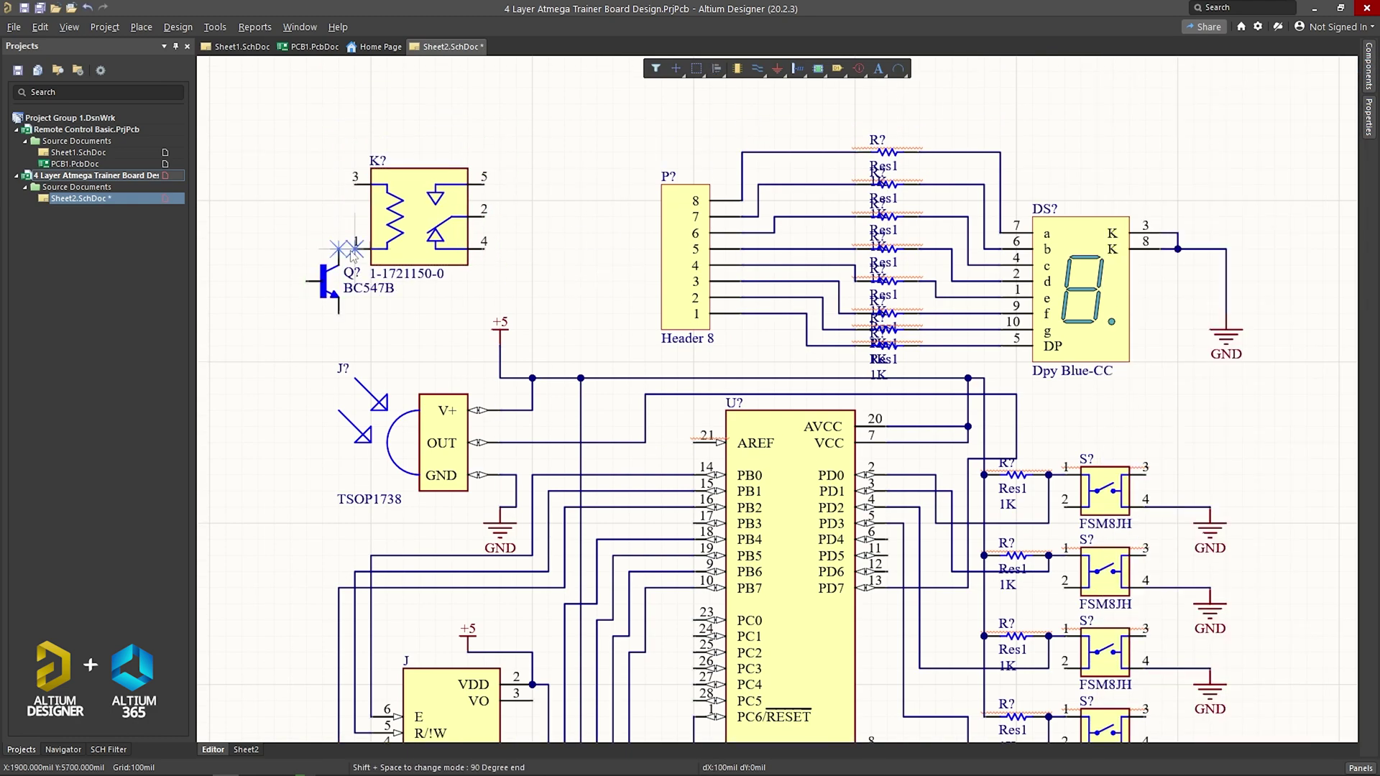
# Step: Connect a 1K resistor to the BC547B base and cancel a stray unfinished wire
pyautogui.click(305, 308)
pyautogui.click(255, 237)
pyautogui.scroll(-4, 647, 432)
pyautogui.click(548, 641)
pyautogui.press('Escape')
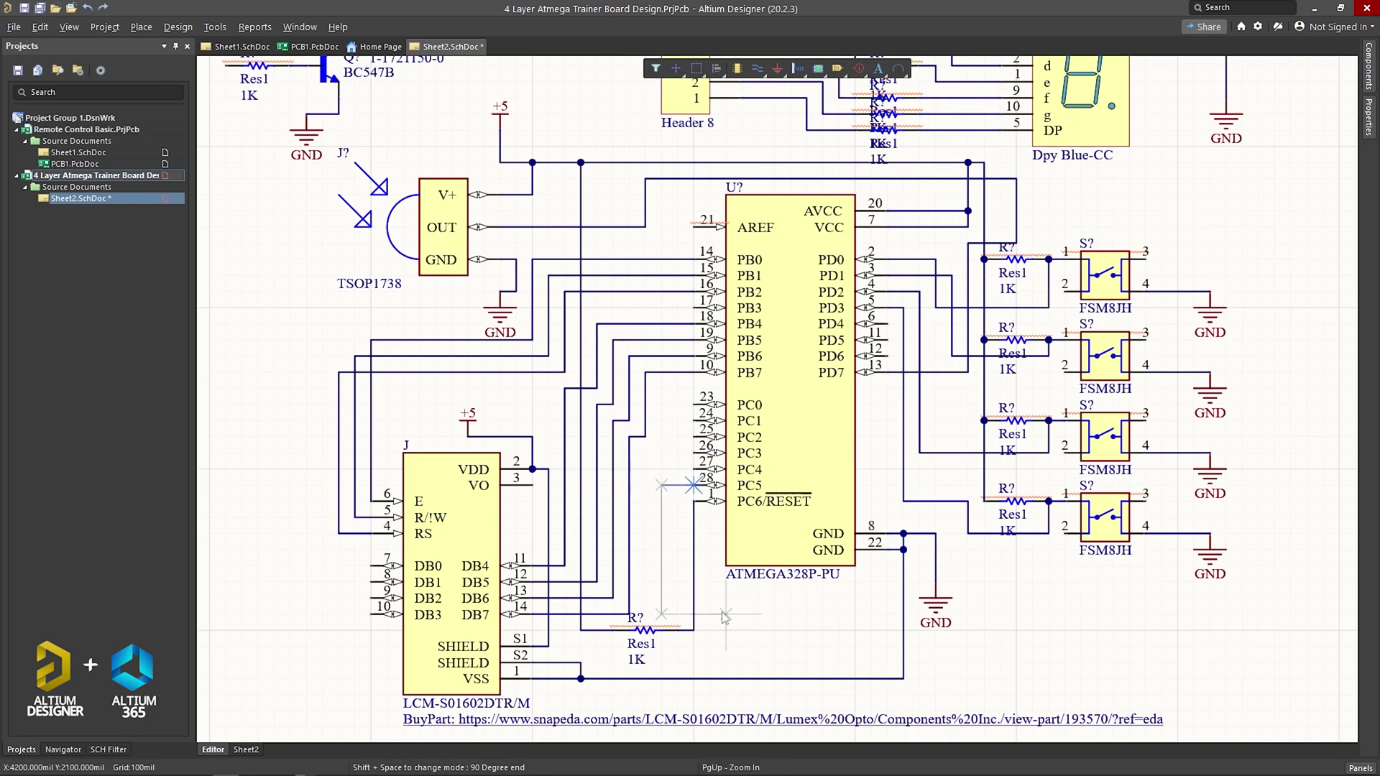
pyautogui.scroll(3, 718, 467)
# Step: Place two 282837-2 connectors beside the relay, wired to its contacts
pyautogui.click(1368, 65)
pyautogui.click(1319, 89)
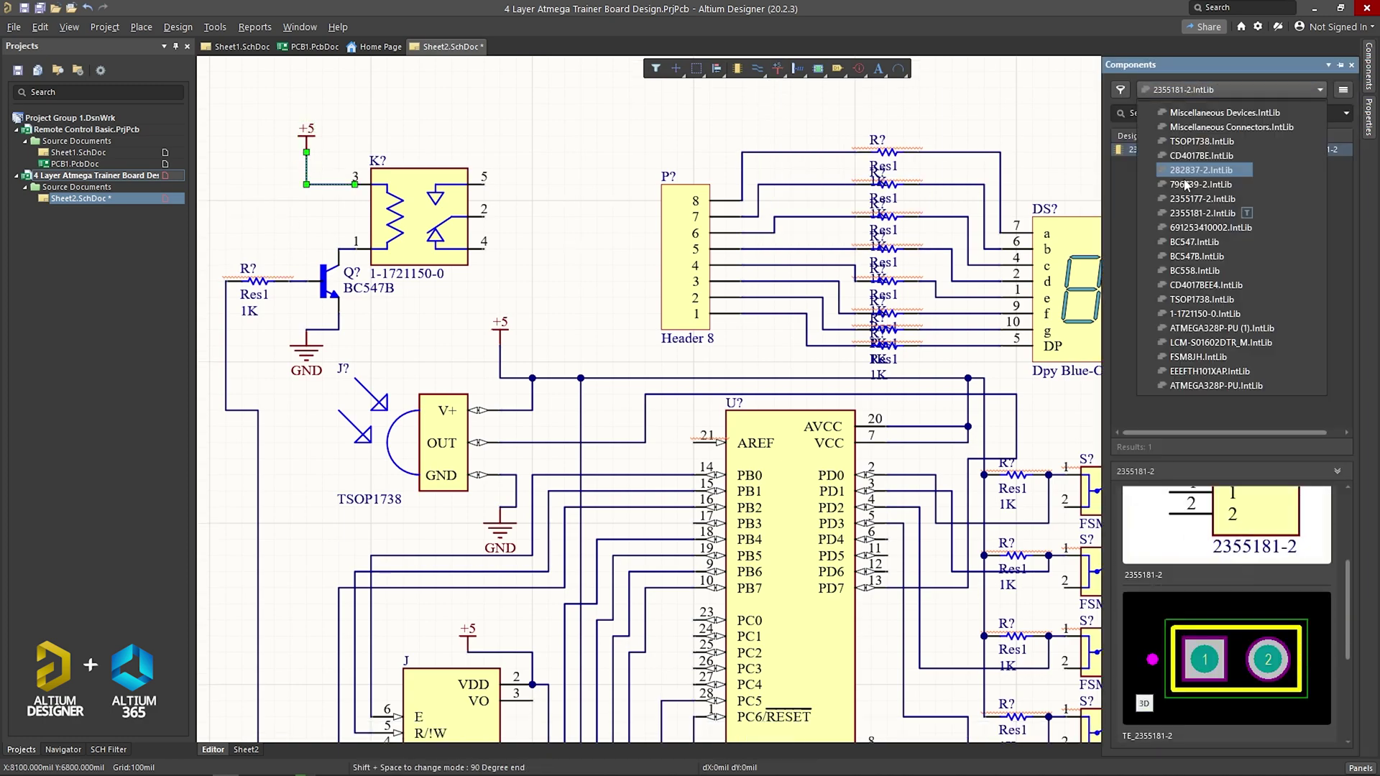
pyautogui.click(1222, 108)
pyautogui.doubleClick(1157, 149)
pyautogui.click(548, 185)
pyautogui.click(548, 256)
# Step: Place three 282837-2 connectors at the sheet's top right, wire them together and ground them
pyautogui.scroll(-1, 614, 301)
pyautogui.keyDown('ctrl'); pyautogui.scroll(-1, 615, 271); pyautogui.keyUp('ctrl')
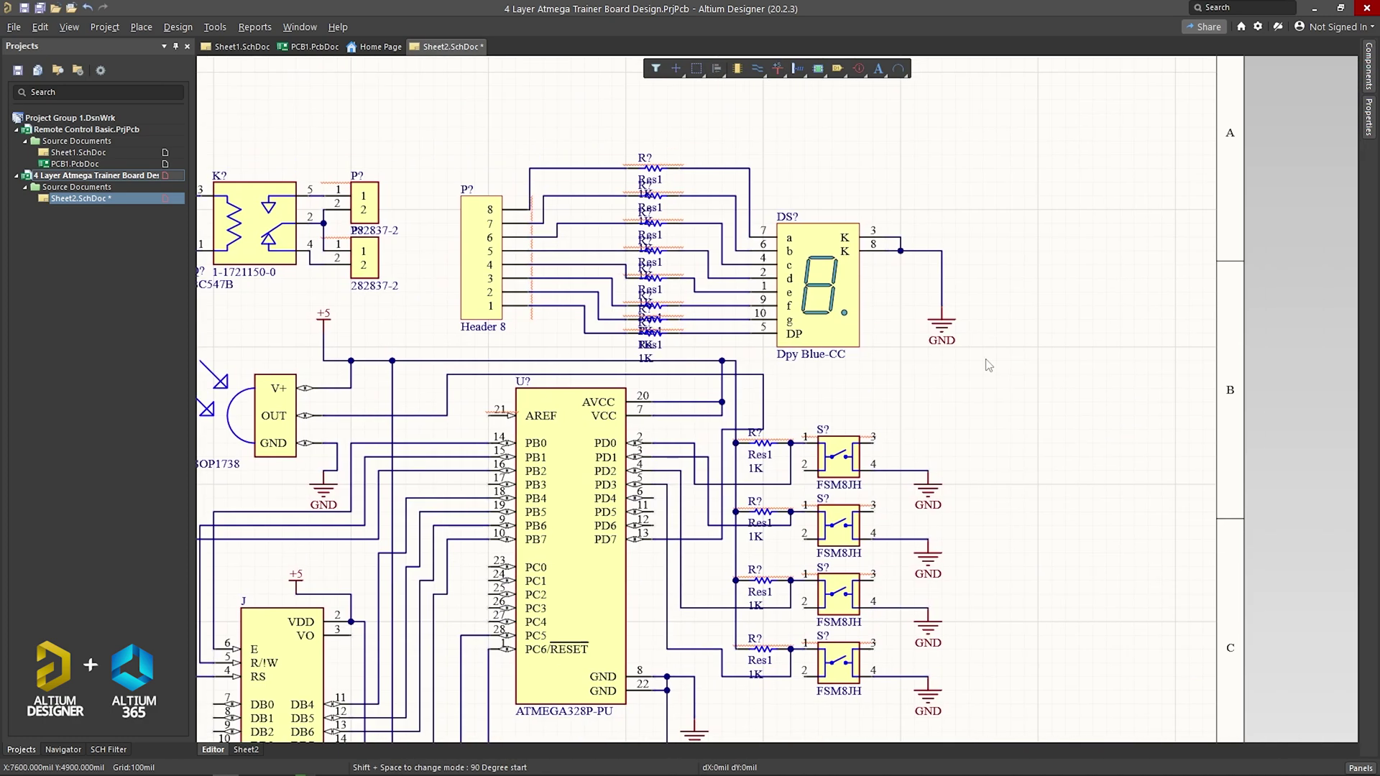
pyautogui.click(1368, 64)
pyautogui.doubleClick(1157, 150)
pyautogui.click(967, 155)
pyautogui.click(1010, 155)
pyautogui.click(886, 208)
pyautogui.click(1096, 208)
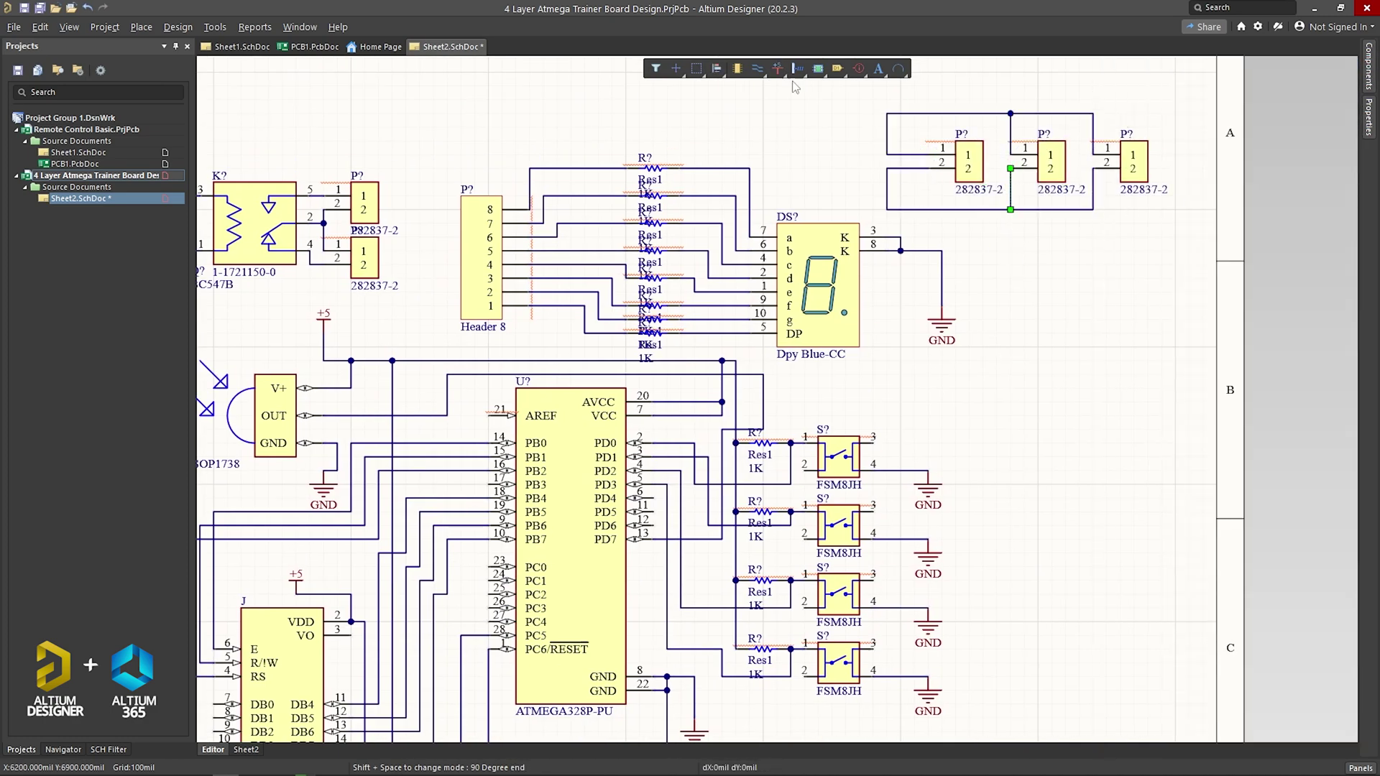
pyautogui.click(845, 107)
# Step: Add a +5 power port to the top-right connectors and fit the sheet in view
pyautogui.click(778, 68)
pyautogui.click(826, 90)
pyautogui.click(1012, 250)
pyautogui.hotkey('ctrl', 'pagedown')
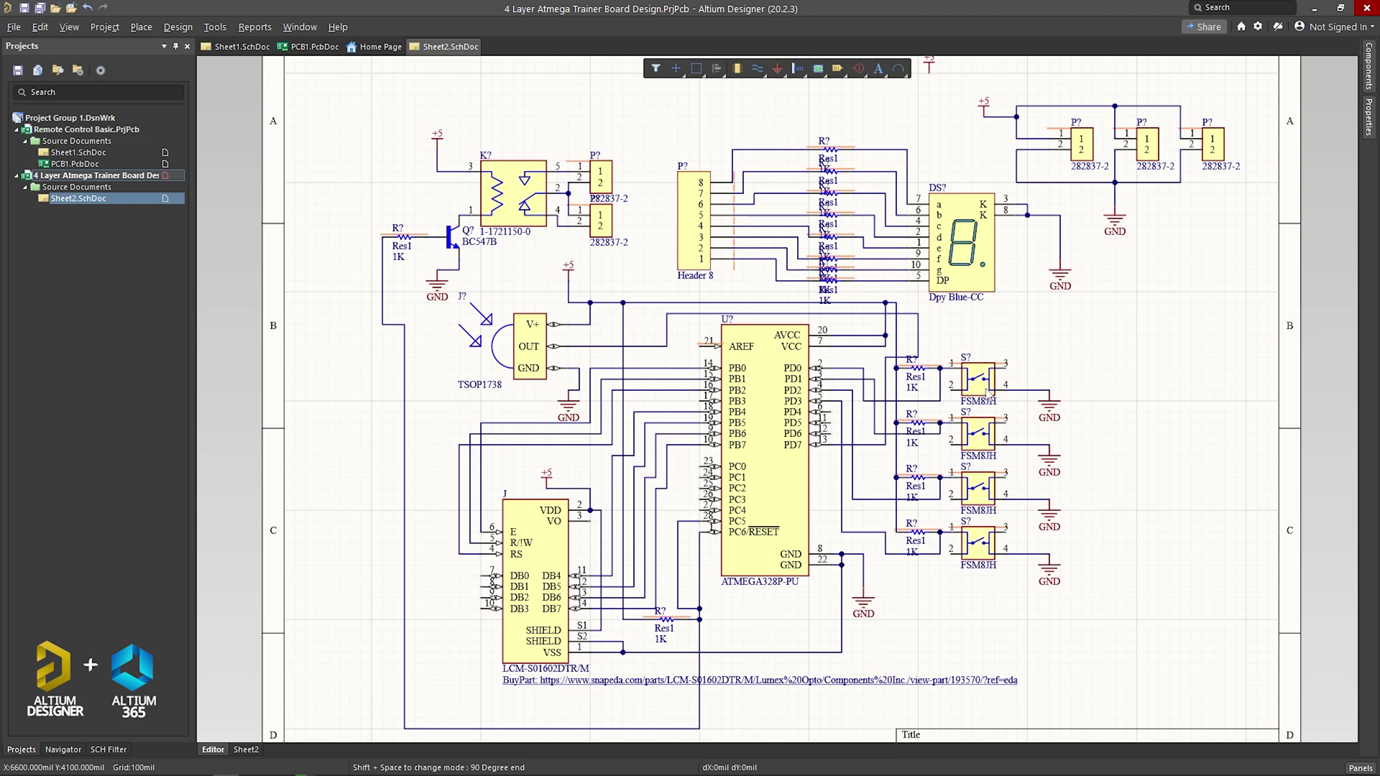
# Step: Quietly annotate all 29 schematic parts with unique designators and save Sheet2
pyautogui.moveTo(986, 394)
pyautogui.click(215, 26)
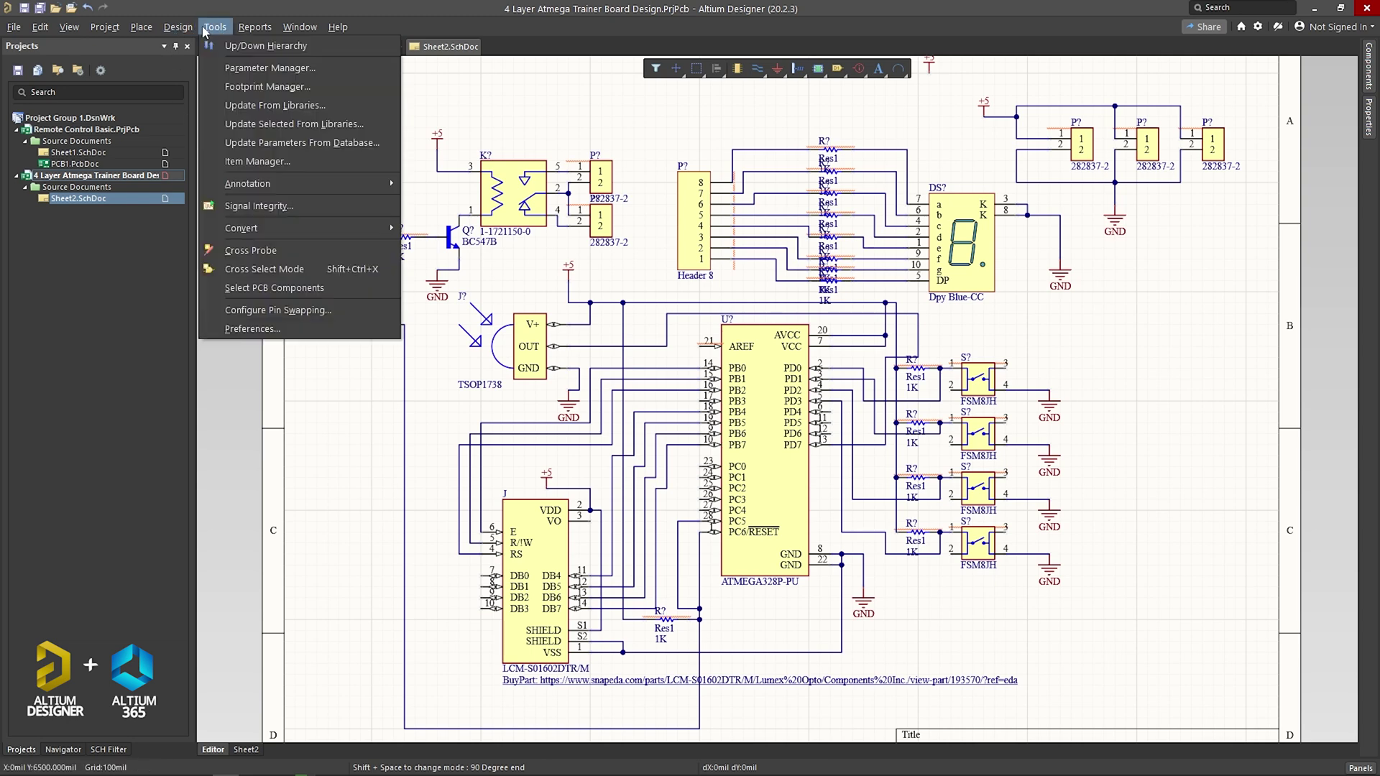
pyautogui.moveTo(260, 185)
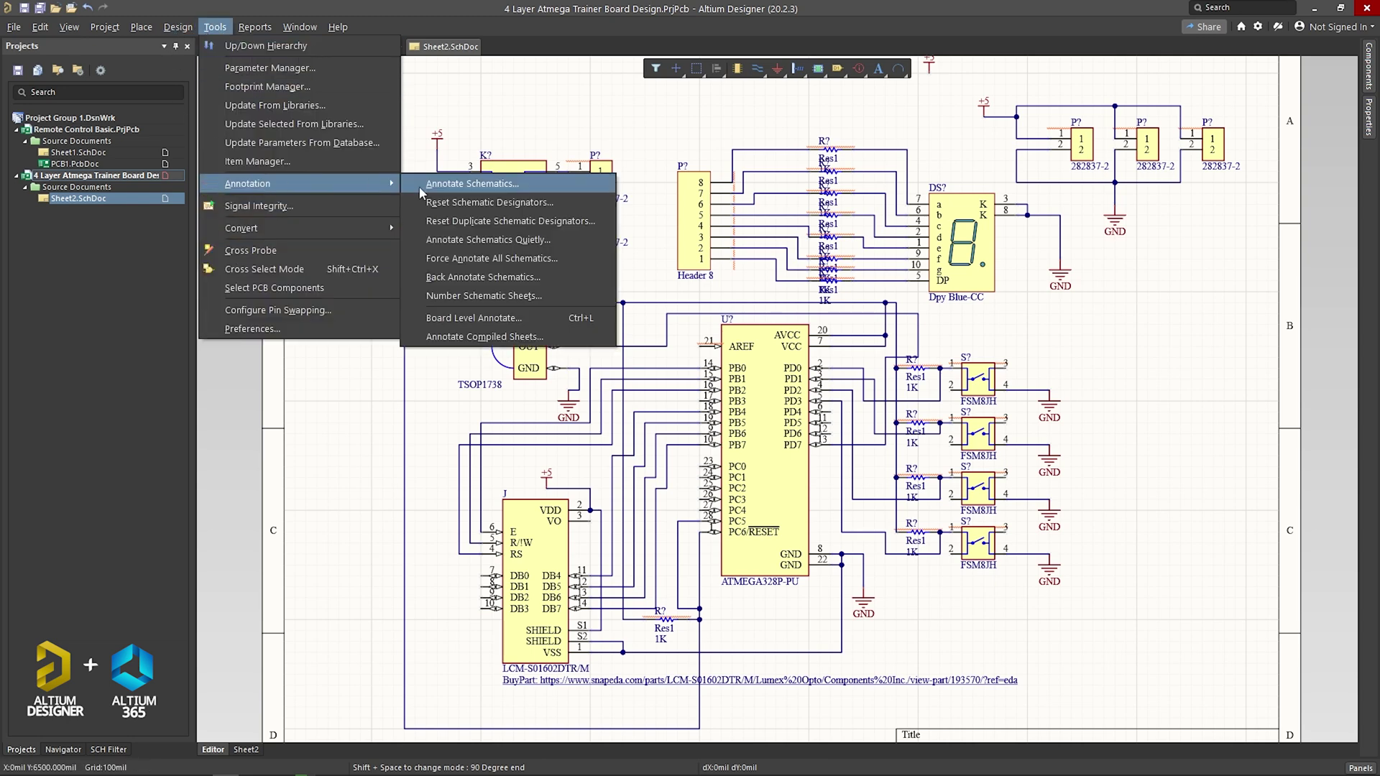
pyautogui.click(531, 242)
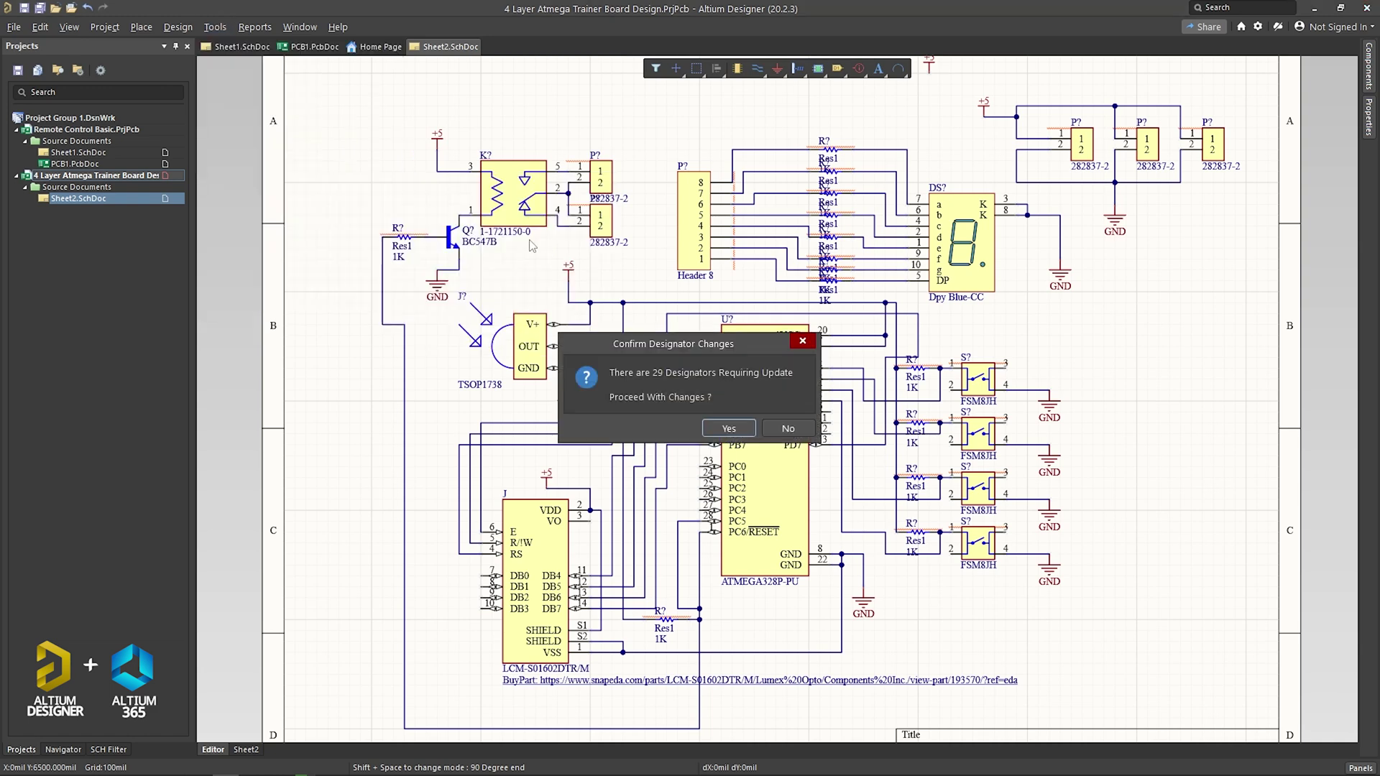
pyautogui.click(728, 429)
pyautogui.hotkey('ctrl', 's')
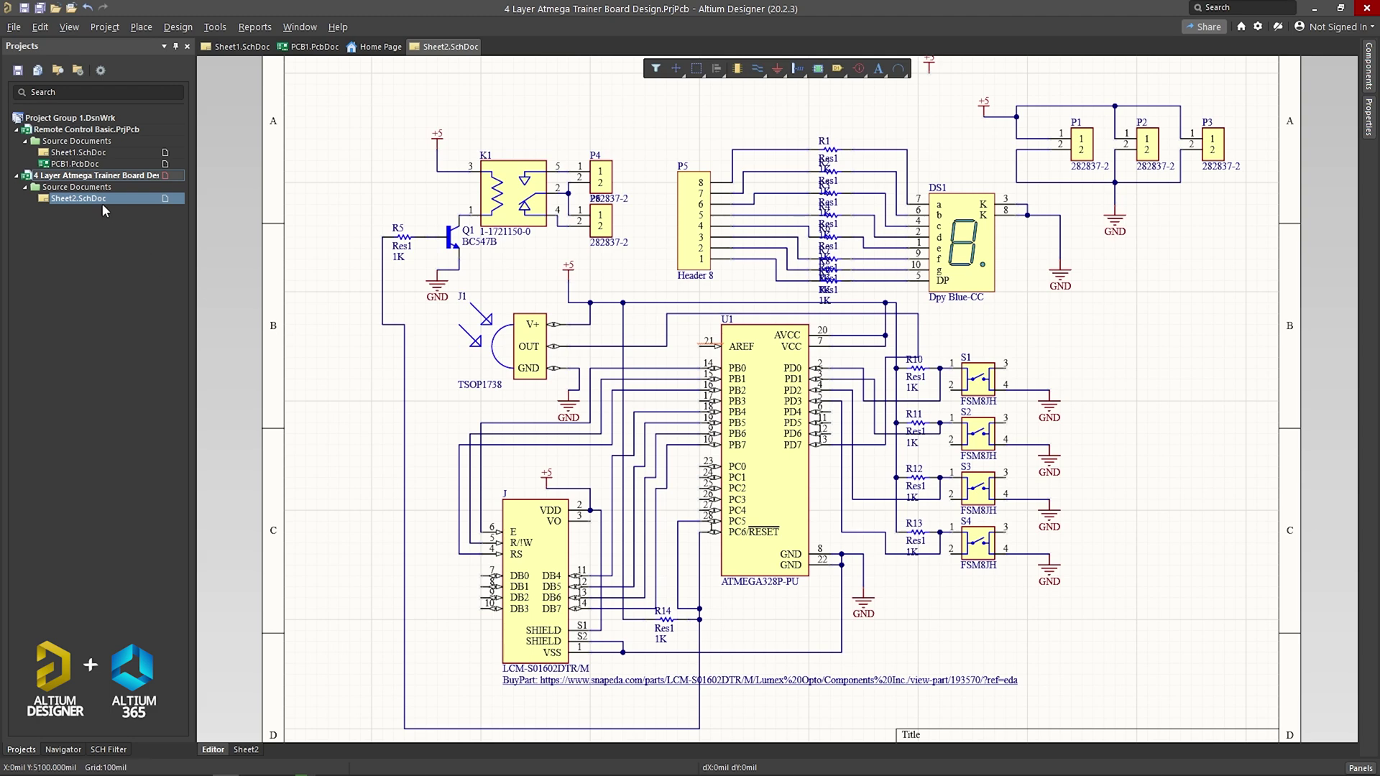
pyautogui.rightClick(82, 182)
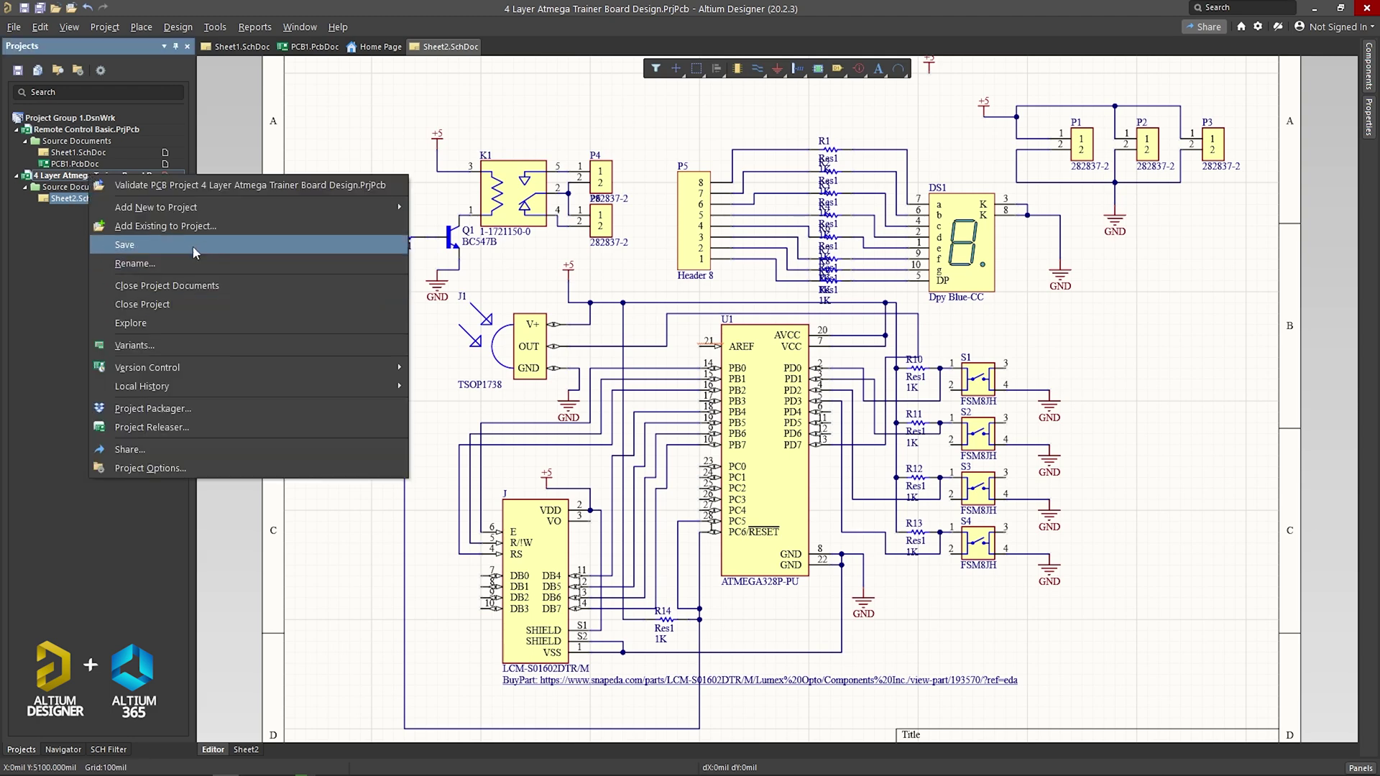
# Step: Add a new PCB to the project, save it as PCB2.PcbDoc, and reopen Sheet2.SchDoc
pyautogui.press('Escape')
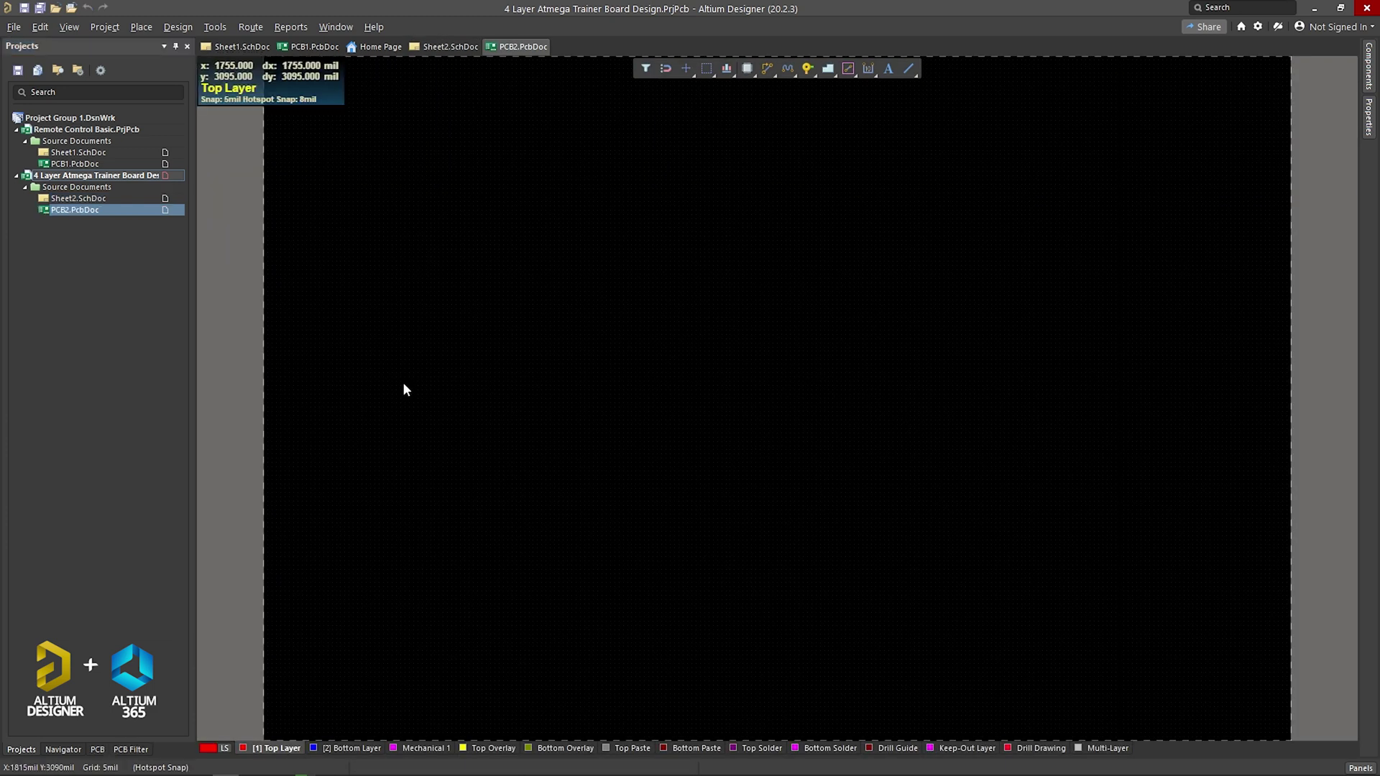
pyautogui.hotkey('ctrl', 's')
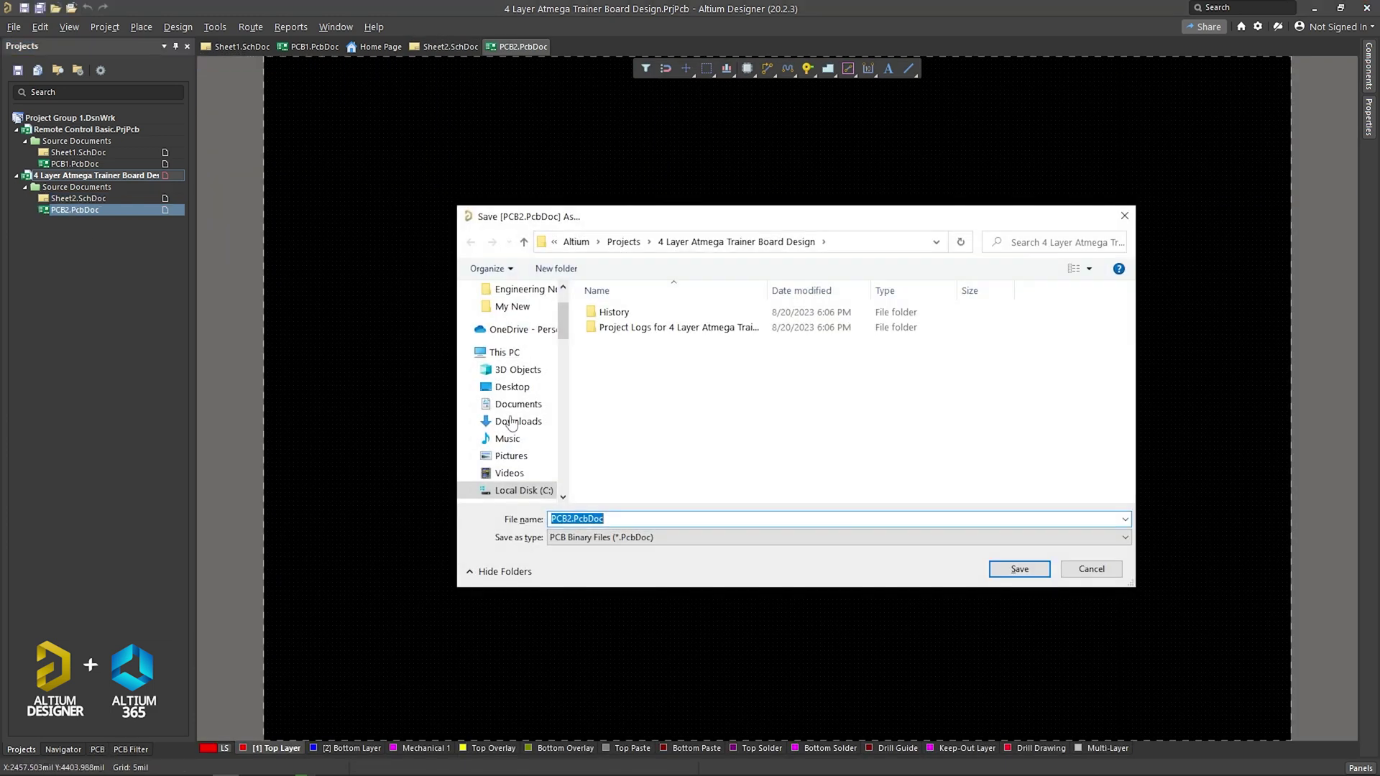
pyautogui.click(1019, 569)
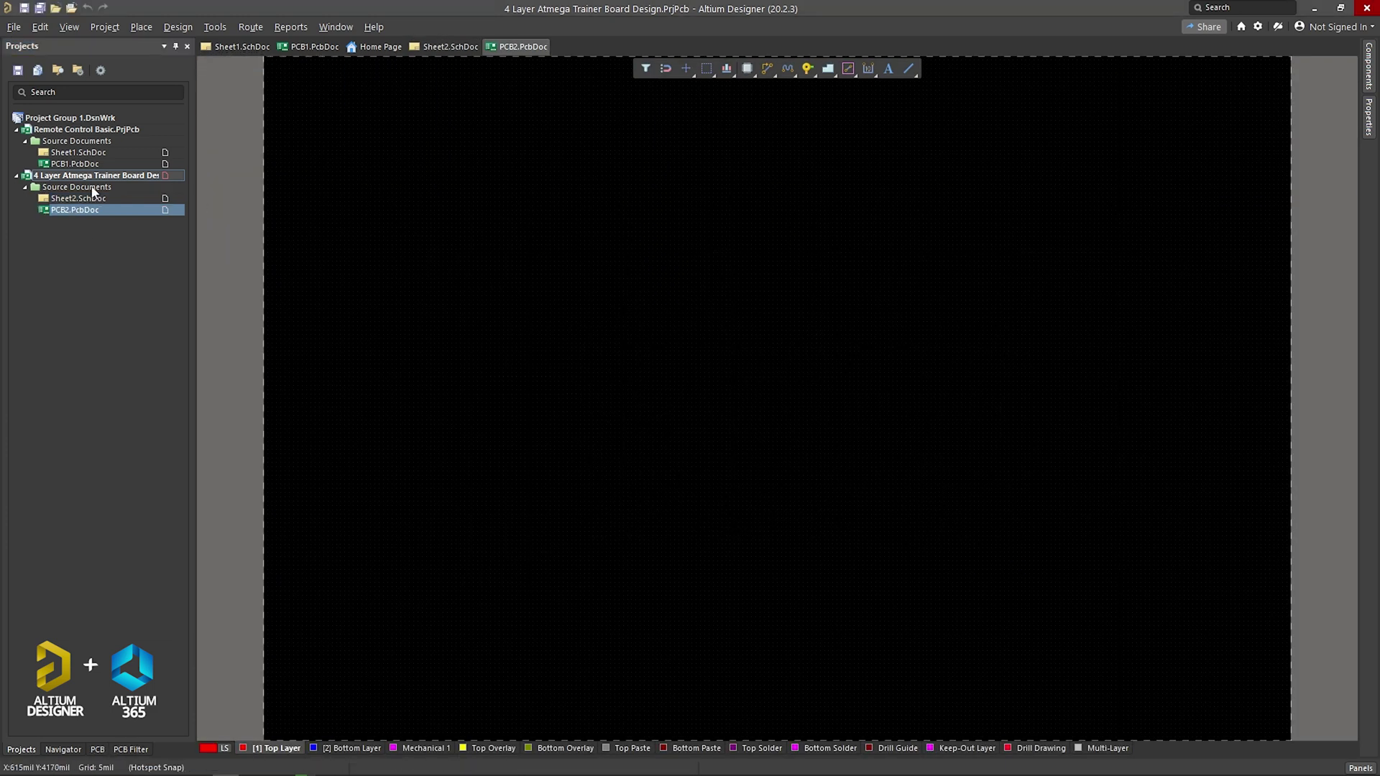
pyautogui.doubleClick(75, 199)
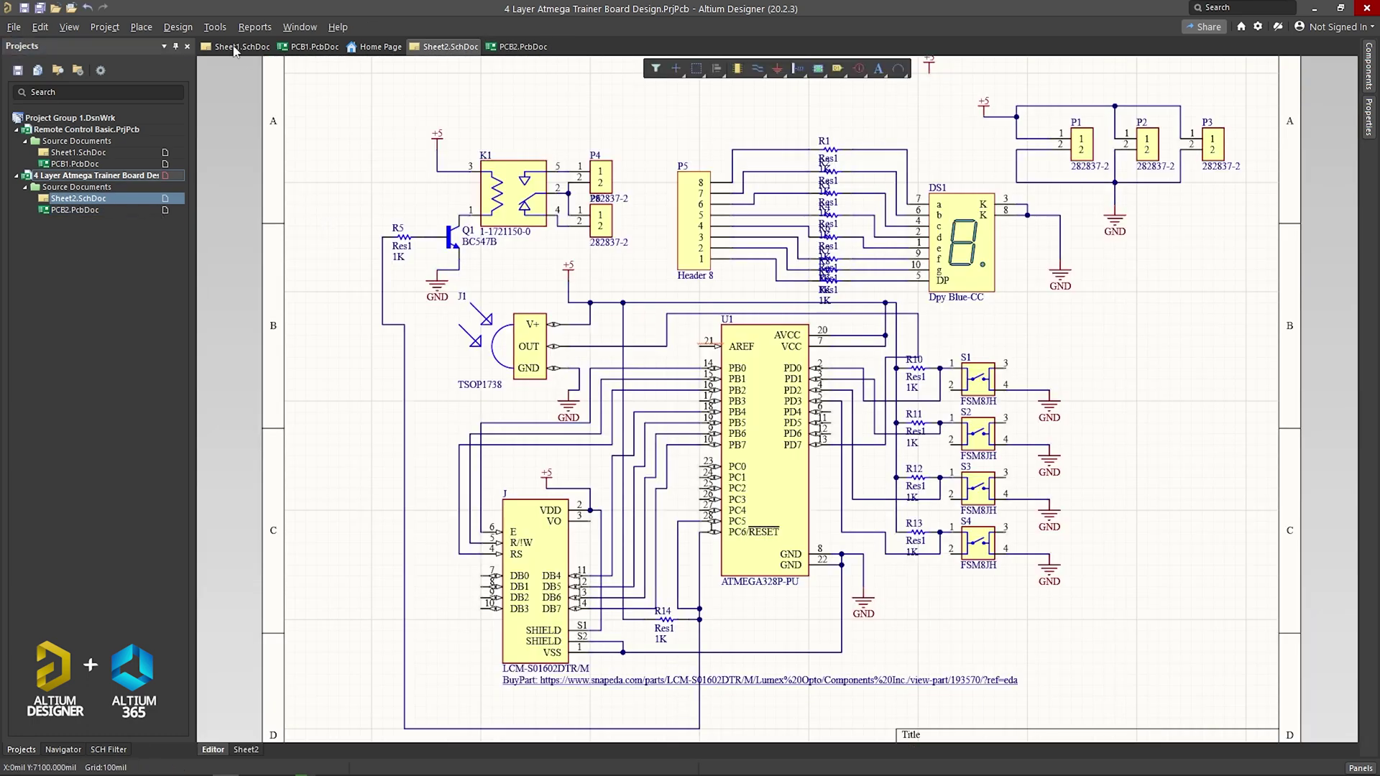
# Step: Update PCB2.PcbDoc from the schematic, validating and then executing the ECO changes
pyautogui.click(179, 27)
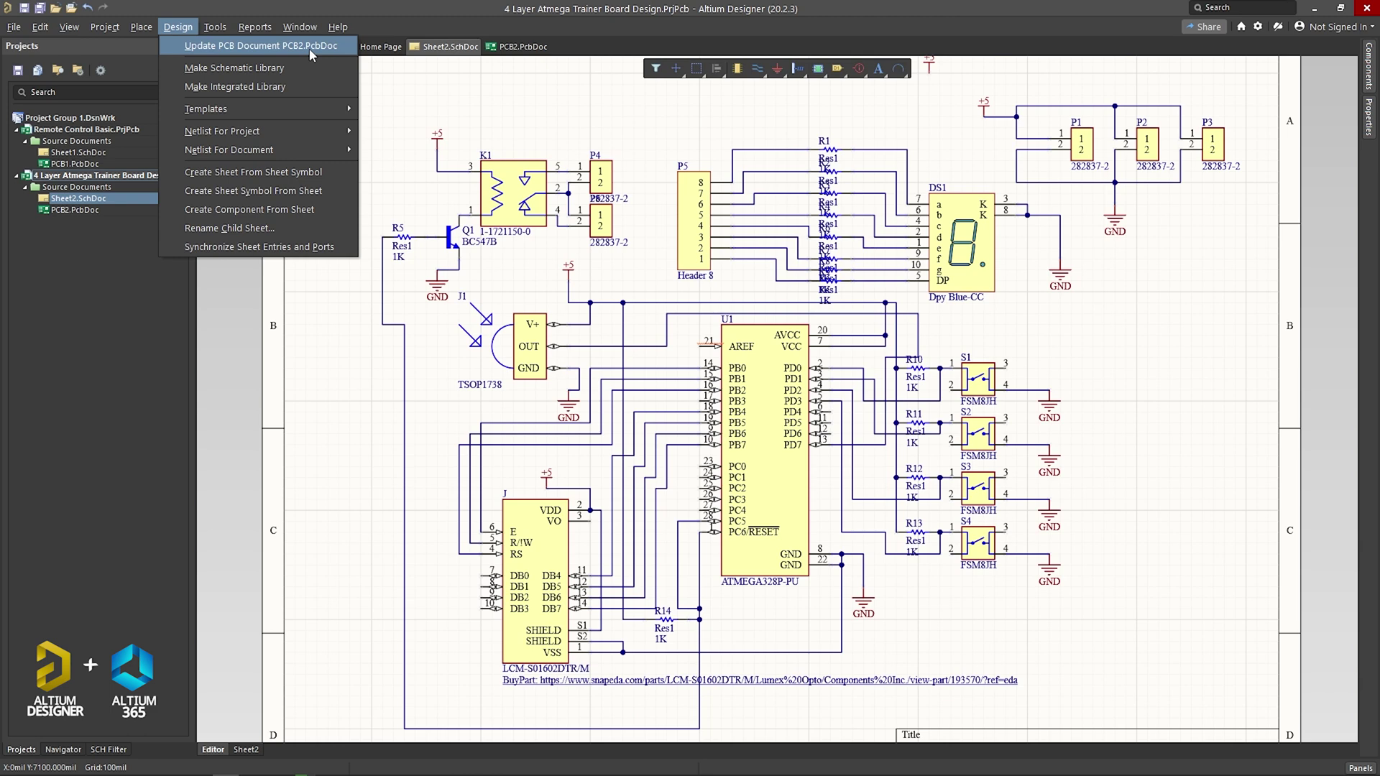
pyautogui.click(309, 47)
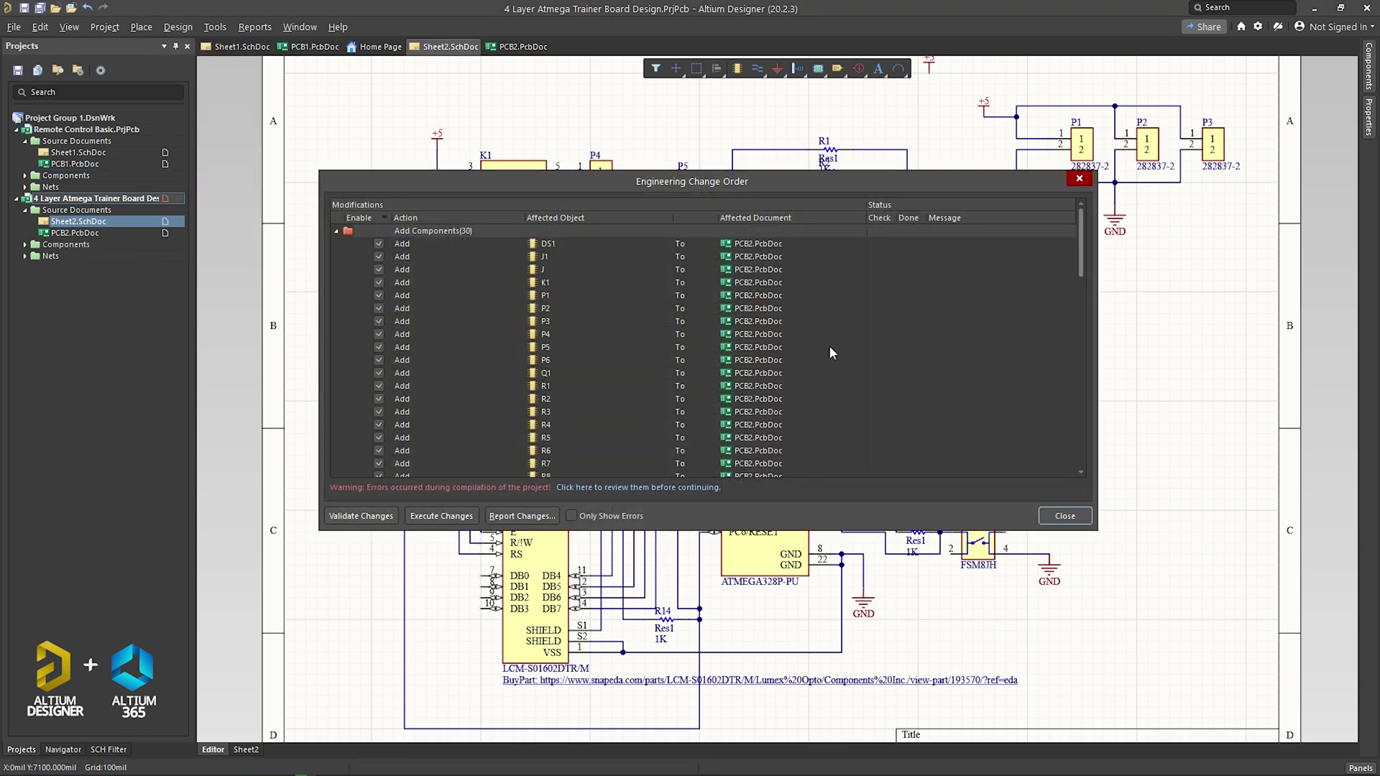
pyautogui.click(369, 516)
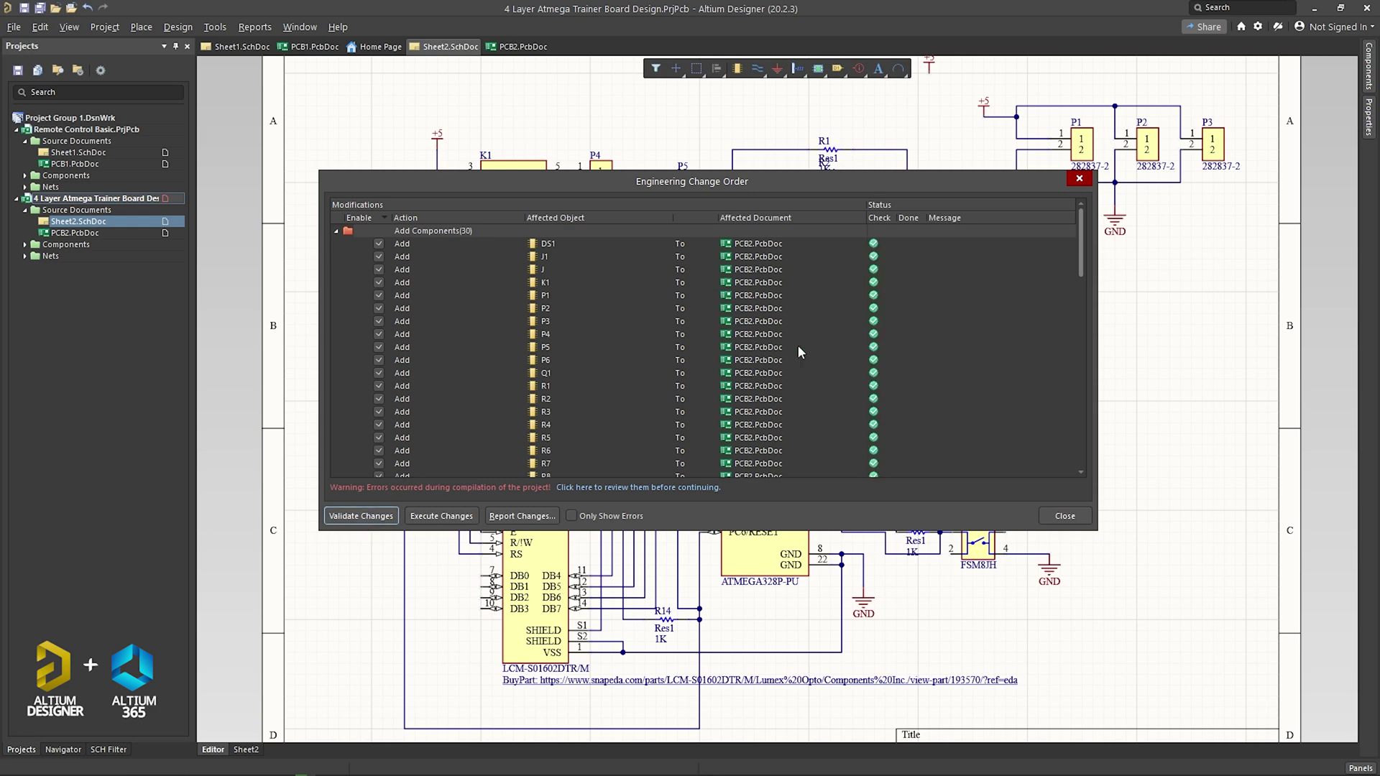
pyautogui.scroll(-4, 943, 368)
pyautogui.scroll(-3, 926, 430)
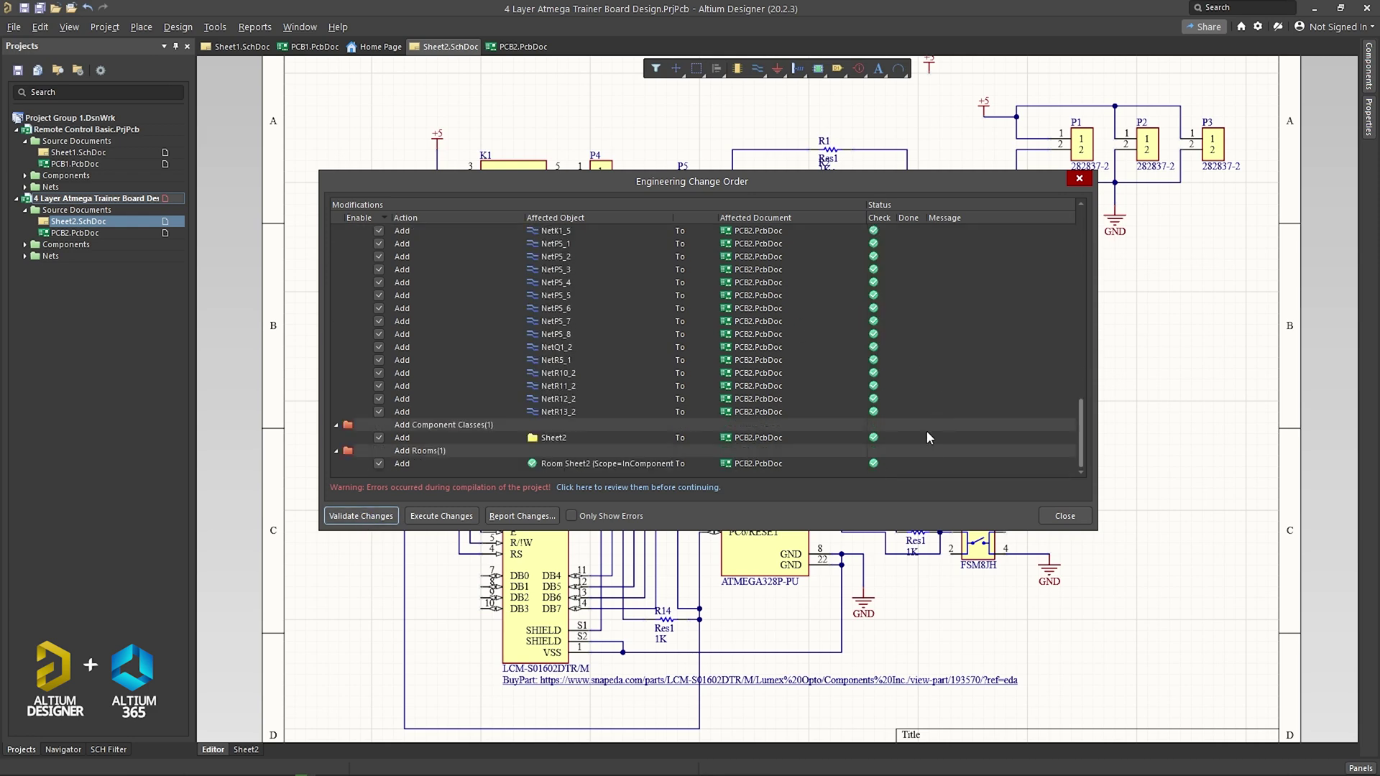
pyautogui.scroll(20, 899, 439)
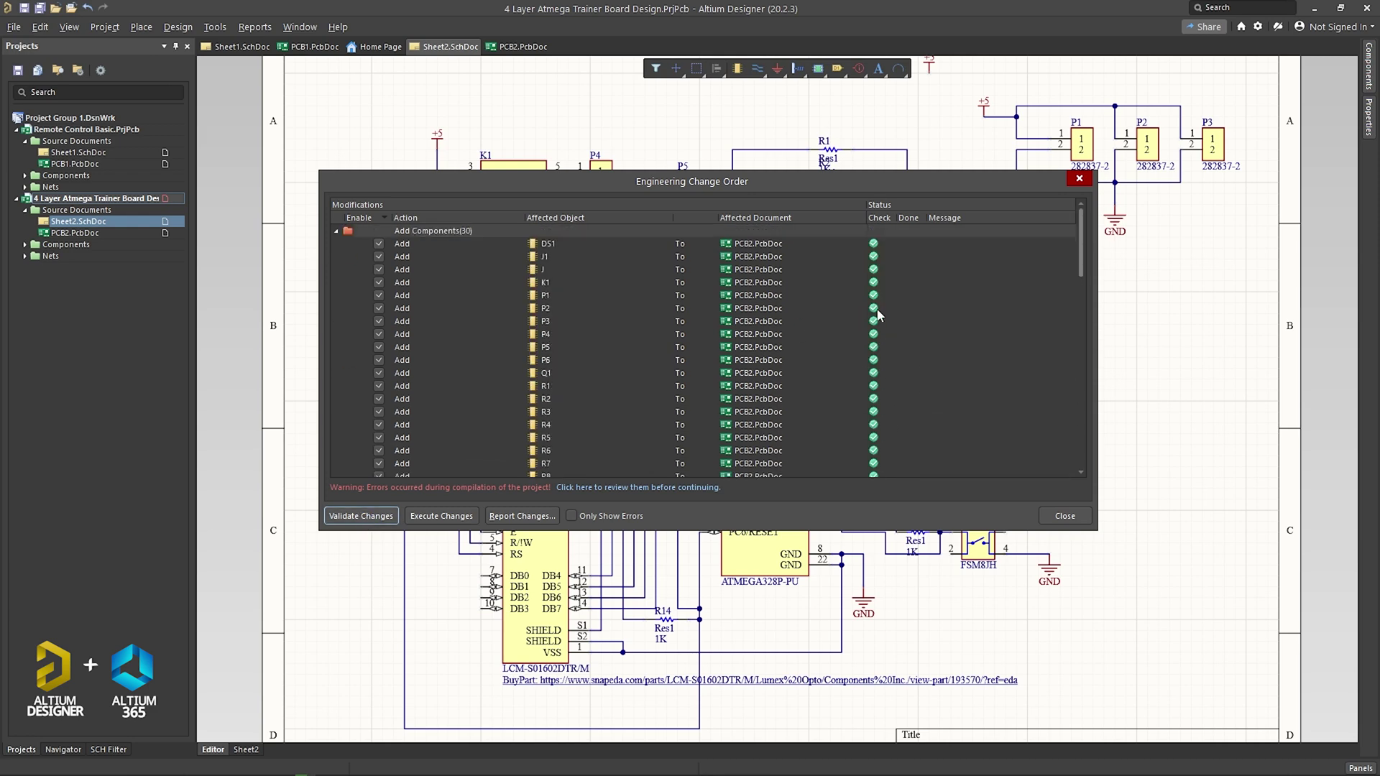
pyautogui.click(438, 516)
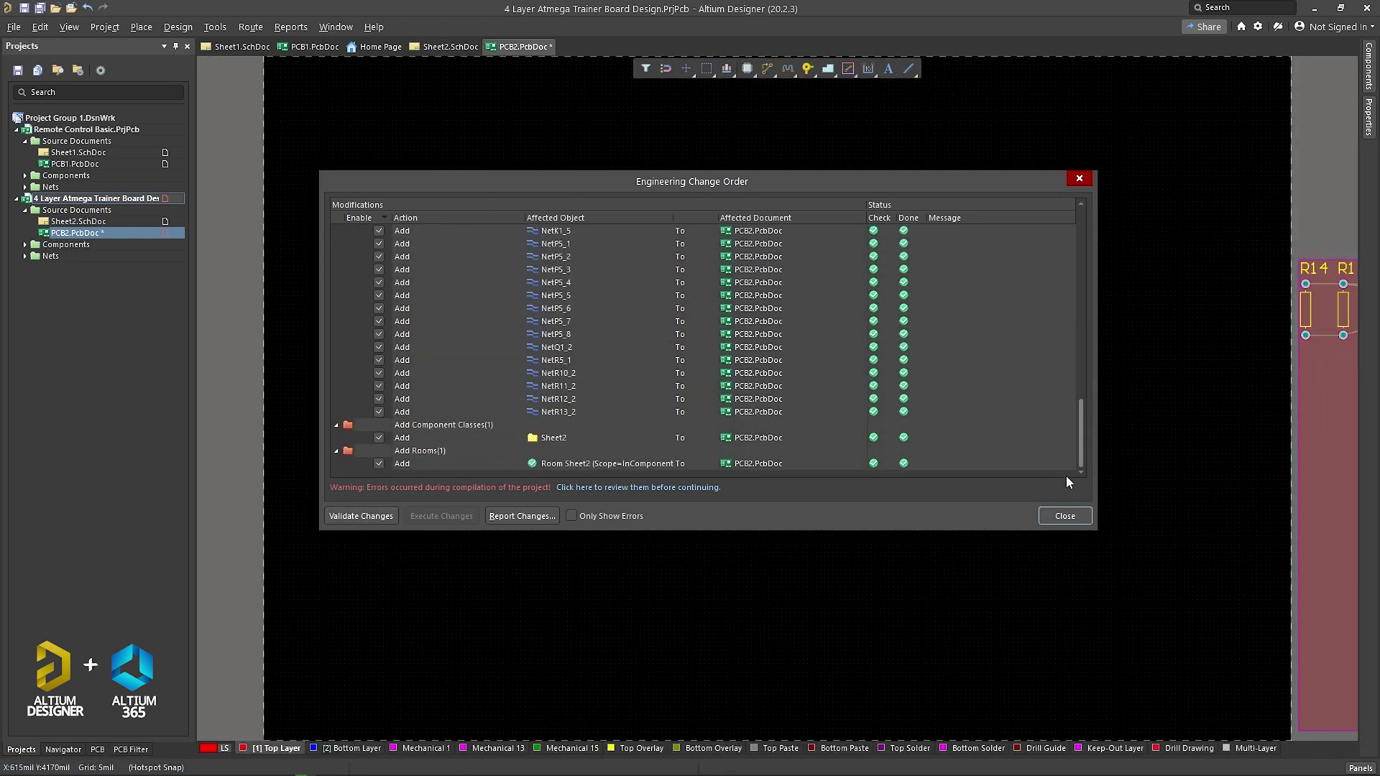
# Step: Close the ECO dialog and delete the Sheet2 room from the PCB2 layout
pyautogui.click(1063, 516)
pyautogui.keyDown('ctrl'); pyautogui.scroll(-3, 1029, 528); pyautogui.keyUp('ctrl')
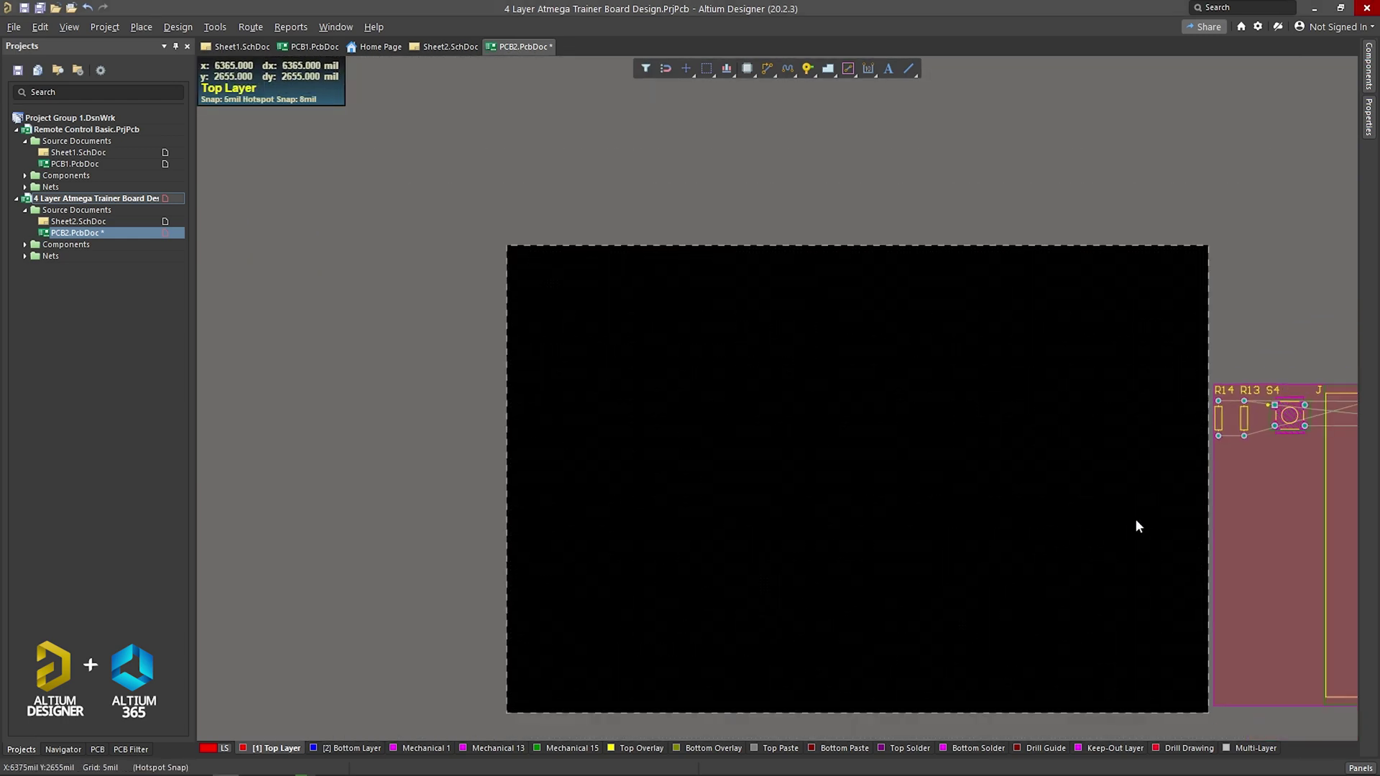
pyautogui.keyDown('ctrl'); pyautogui.scroll(2, 1135, 526); pyautogui.keyUp('ctrl')
pyautogui.moveTo(1139, 536); pyautogui.dragTo(833, 538, button='right')
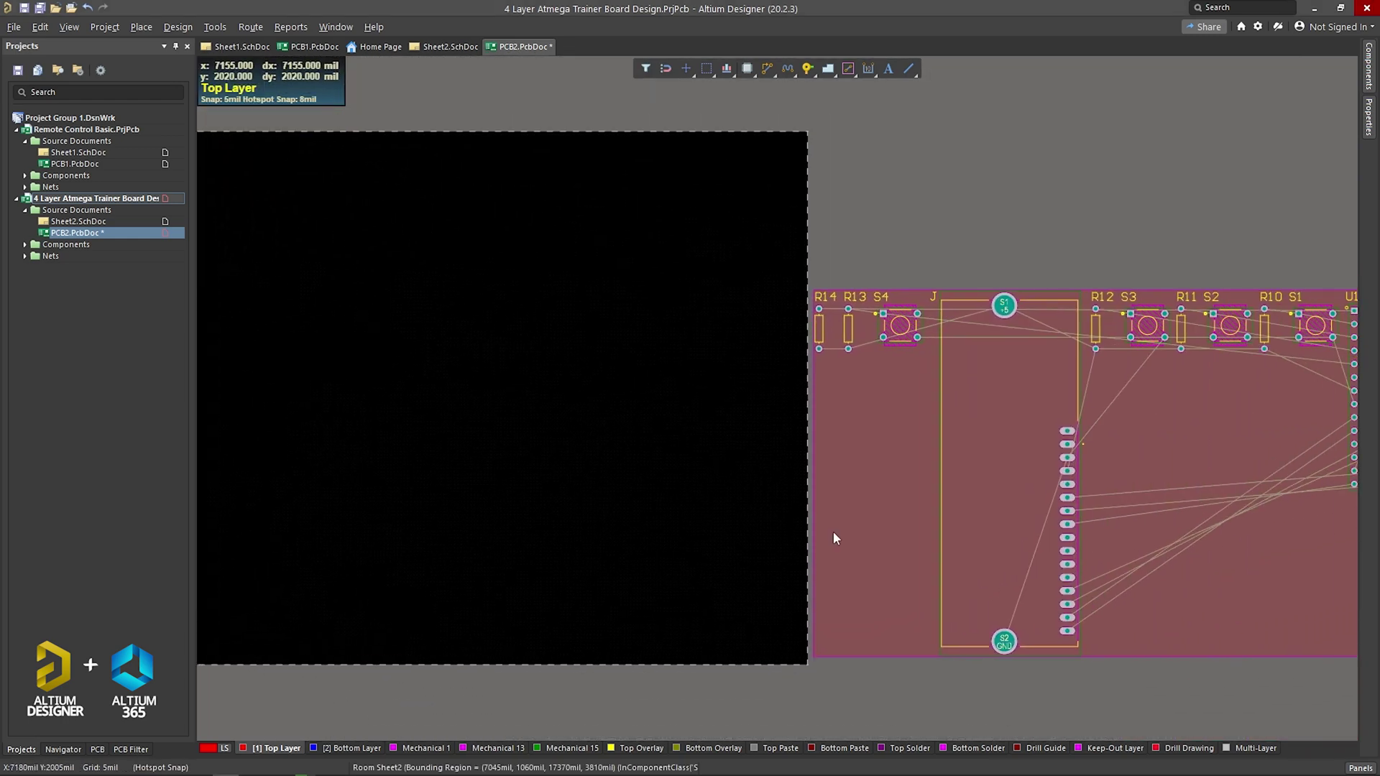
pyautogui.click(840, 502)
pyautogui.press('Delete')
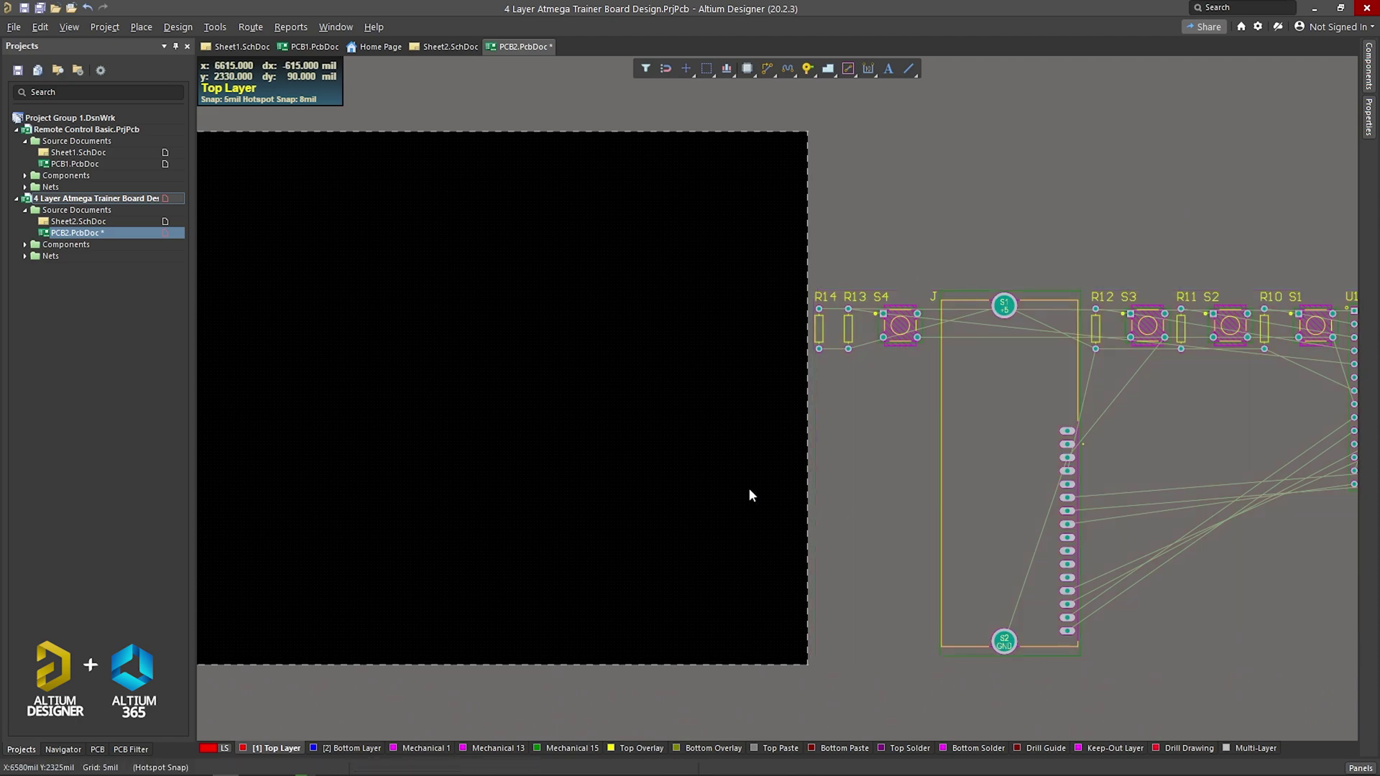
pyautogui.scroll(-1, 731, 486)
pyautogui.keyDown('ctrl'); pyautogui.scroll(-3, 720, 477); pyautogui.keyUp('ctrl')
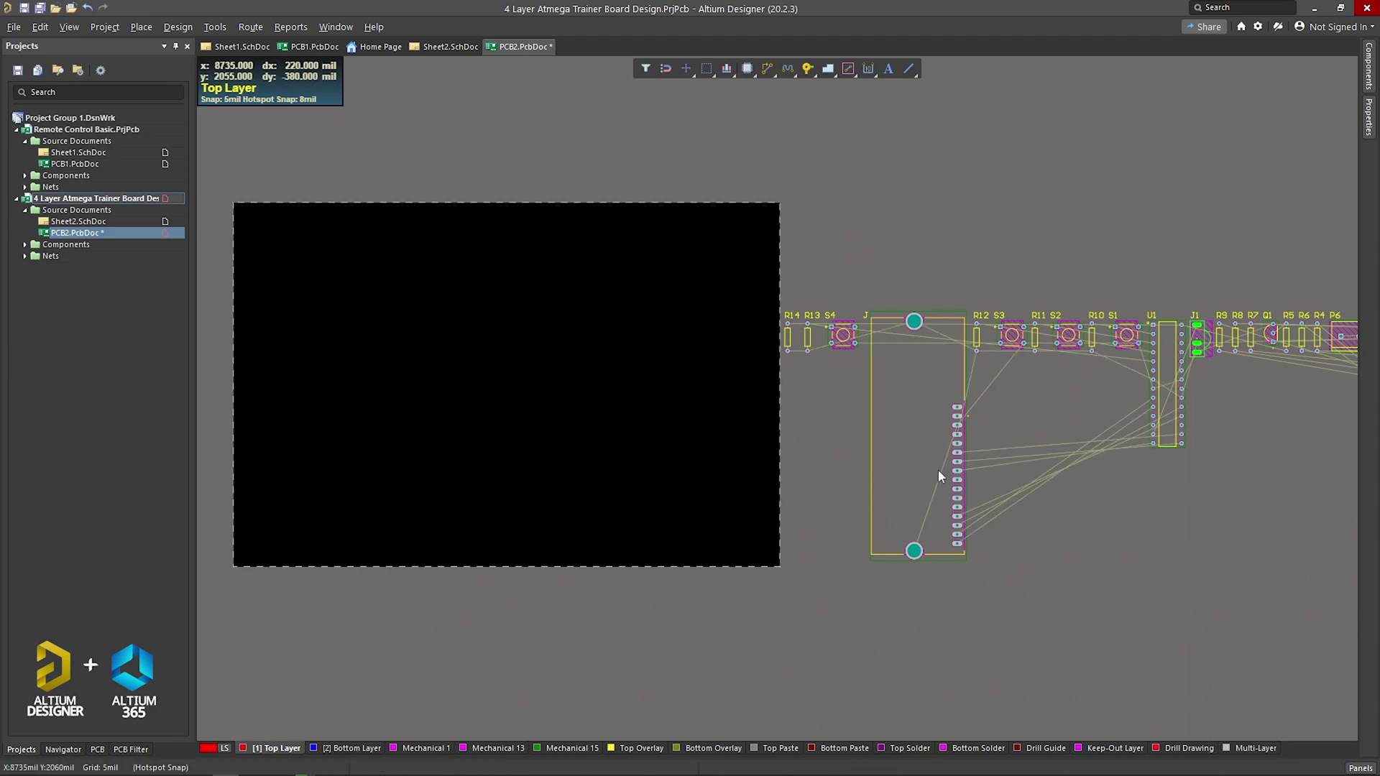
# Step: Move connector J, J1, Q1, DS1 and K1 from beside the board onto the PCB
pyautogui.moveTo(938, 476); pyautogui.dragTo(314, 479)
pyautogui.moveTo(1021, 640); pyautogui.dragTo(1021, 647, button='middle')
pyautogui.keyDown('ctrl'); pyautogui.scroll(-3, 944, 563); pyautogui.keyUp('ctrl')
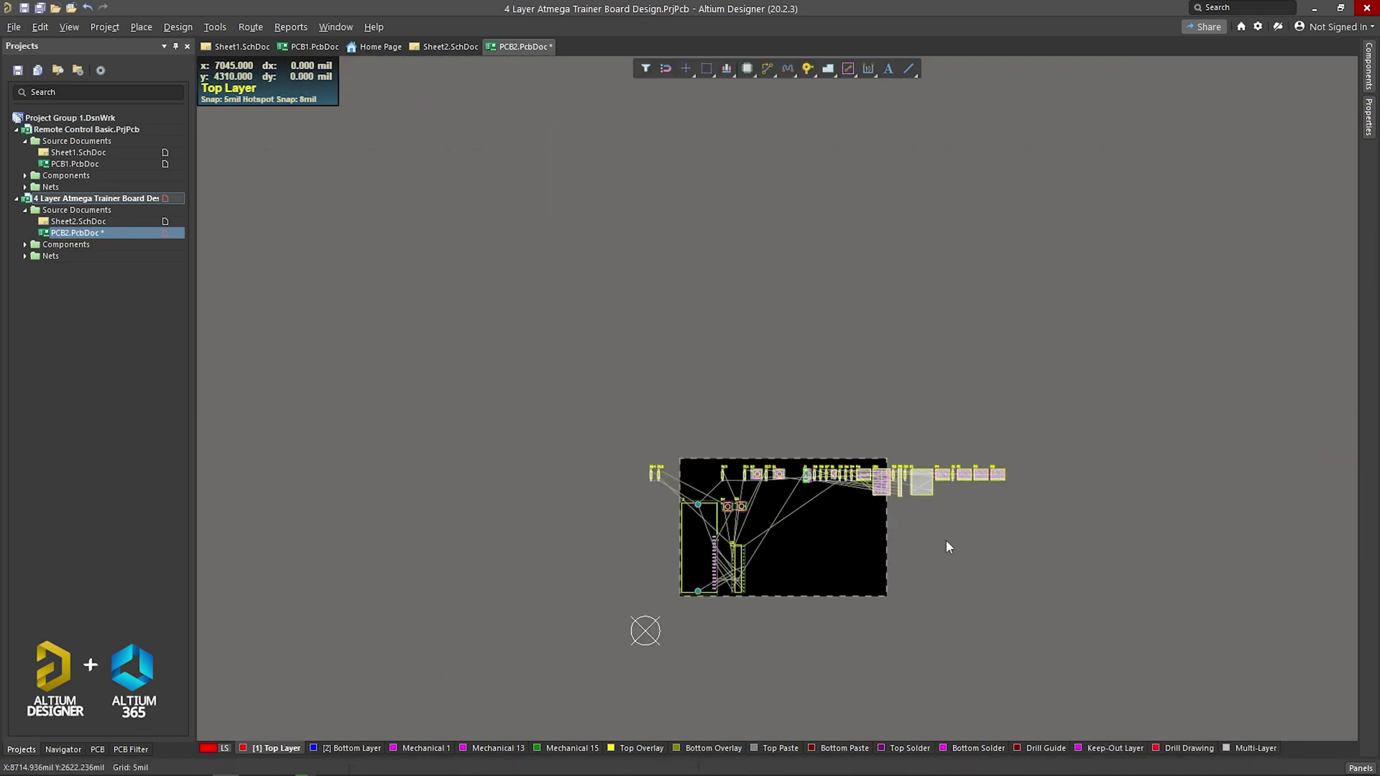
pyautogui.keyDown('ctrl'); pyautogui.scroll(3, 827, 566); pyautogui.keyUp('ctrl')
pyautogui.moveTo(1122, 302); pyautogui.dragTo(838, 369)
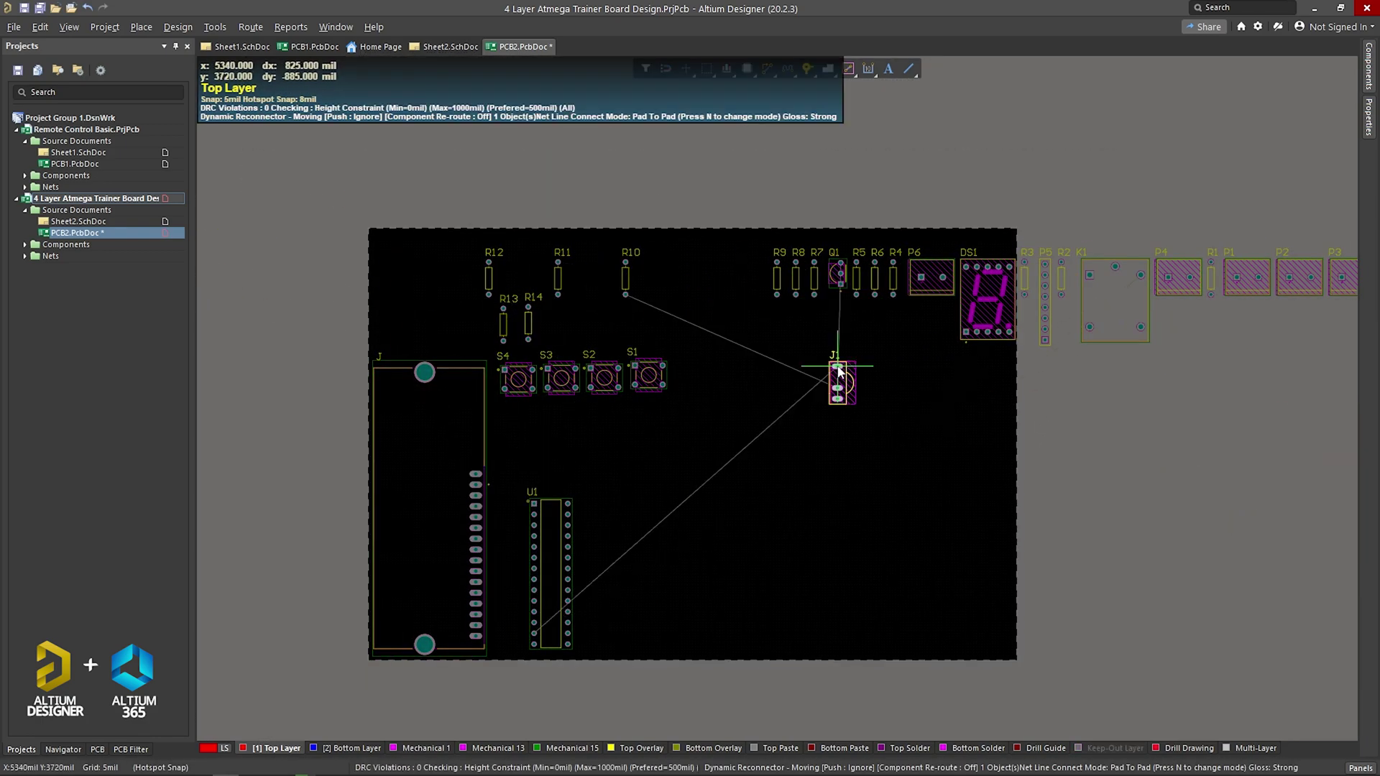
pyautogui.moveTo(836, 273); pyautogui.dragTo(832, 431)
pyautogui.moveTo(989, 298); pyautogui.dragTo(671, 607)
pyautogui.moveTo(1115, 298); pyautogui.dragTo(785, 568)
# Step: Place P4, P1, R3, P5, P2 and P3 inside the board outline
pyautogui.moveTo(1178, 277); pyautogui.dragTo(755, 636)
pyautogui.moveTo(1246, 277); pyautogui.dragTo(804, 639)
pyautogui.moveTo(1026, 279); pyautogui.dragTo(692, 526)
pyautogui.moveTo(1045, 302); pyautogui.dragTo(613, 512)
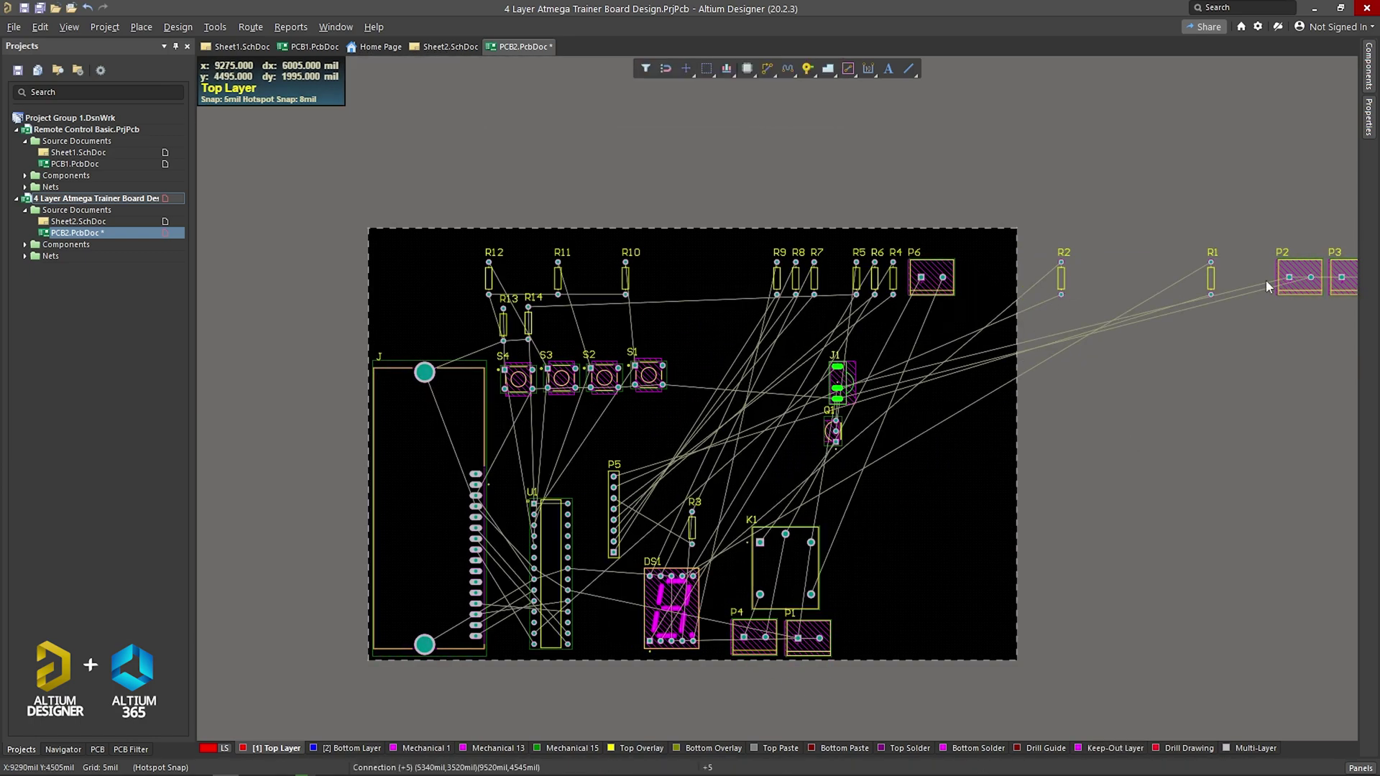
pyautogui.moveTo(1290, 277); pyautogui.dragTo(807, 490)
pyautogui.moveTo(1341, 278); pyautogui.dragTo(808, 439)
# Step: Raise P3, P2 and P1 in the right-hand column and put P6 in P1's old spot
pyautogui.keyDown('ctrl'); pyautogui.scroll(-1, 1084, 459); pyautogui.keyUp('ctrl')
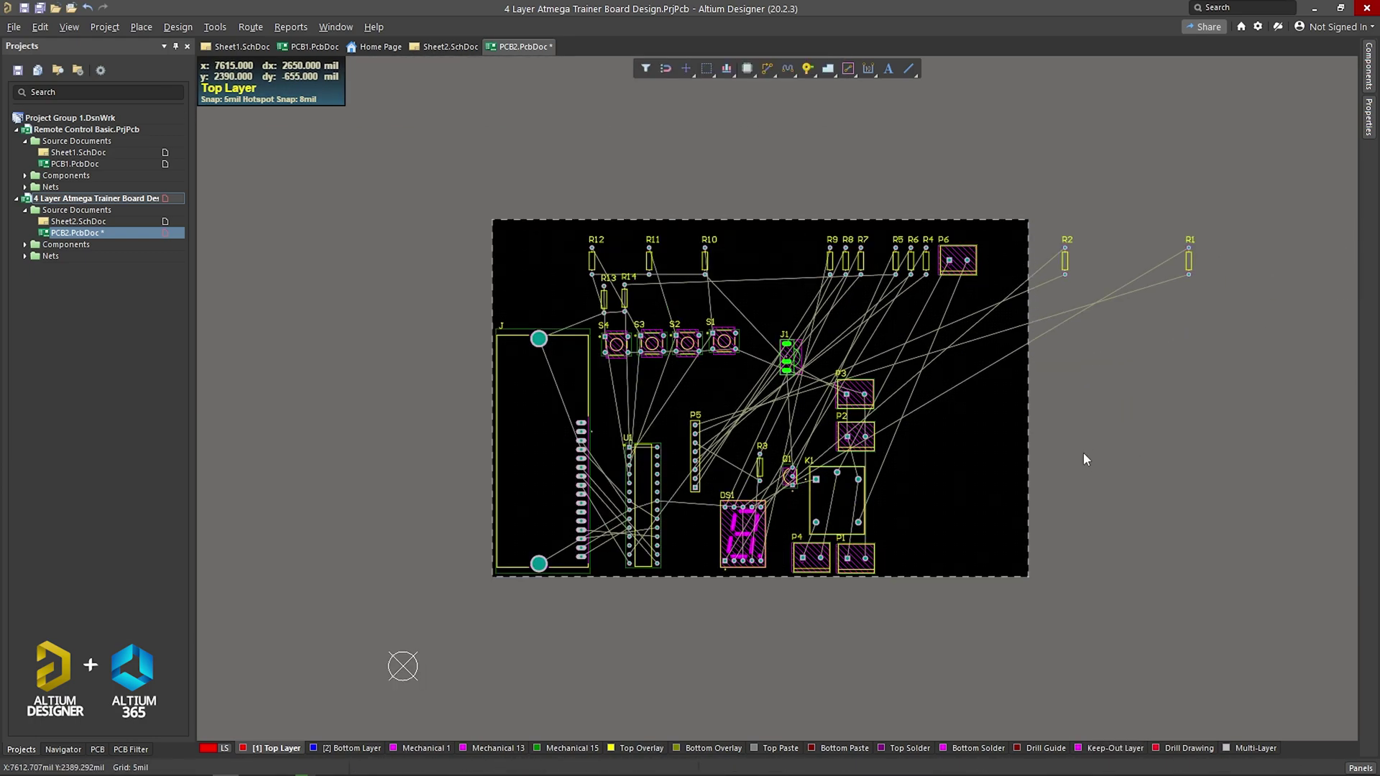
pyautogui.keyDown('ctrl'); pyautogui.scroll(1, 1084, 459); pyautogui.keyUp('ctrl')
pyautogui.moveTo(855, 394); pyautogui.dragTo(859, 361)
pyautogui.moveTo(855, 436); pyautogui.dragTo(859, 402)
pyautogui.moveTo(855, 558); pyautogui.dragTo(859, 440)
pyautogui.moveTo(957, 260); pyautogui.dragTo(855, 556)
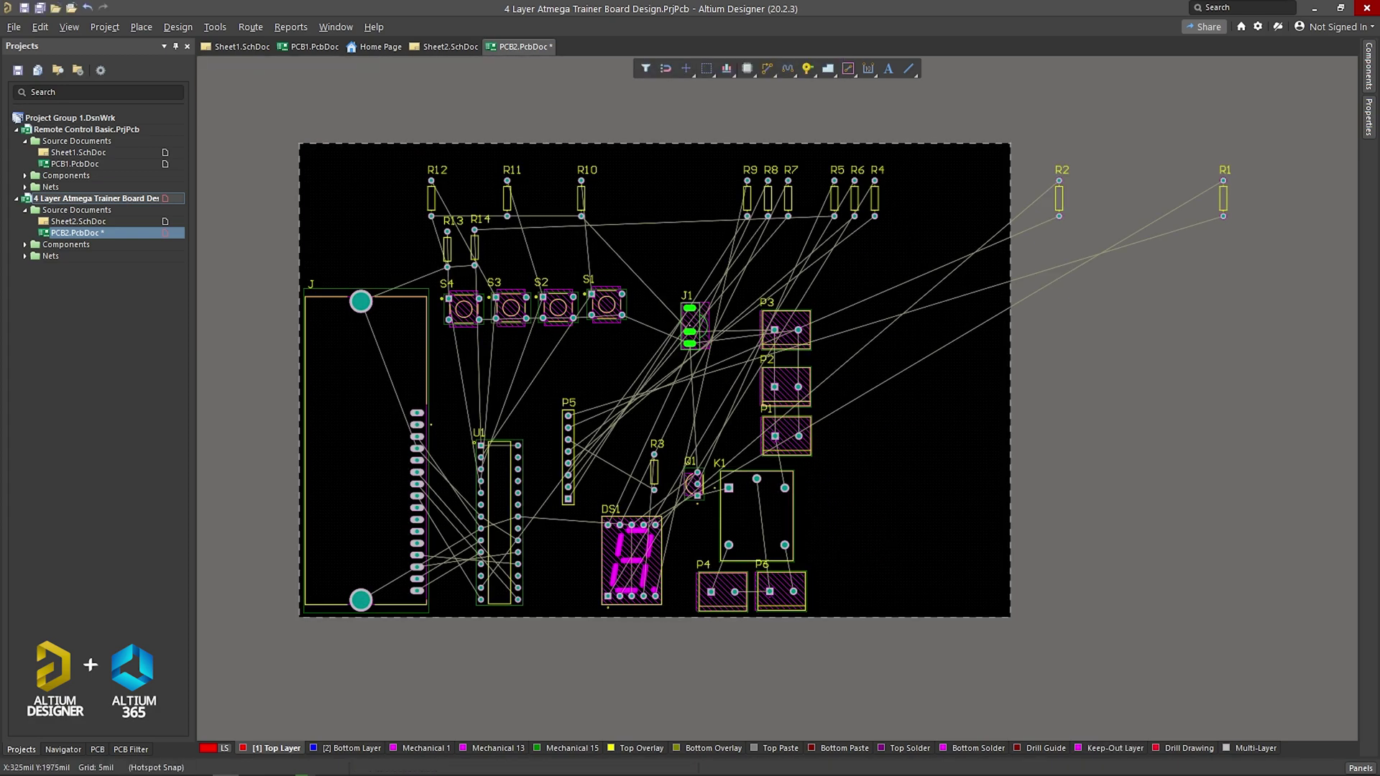
# Step: Line up R1, R2, R4, R5 and R6 in a row beside R3
pyautogui.moveTo(1222, 197); pyautogui.dragTo(605, 469)
pyautogui.moveTo(1059, 140); pyautogui.dragTo(625, 411)
pyautogui.moveTo(833, 140); pyautogui.dragTo(650, 410)
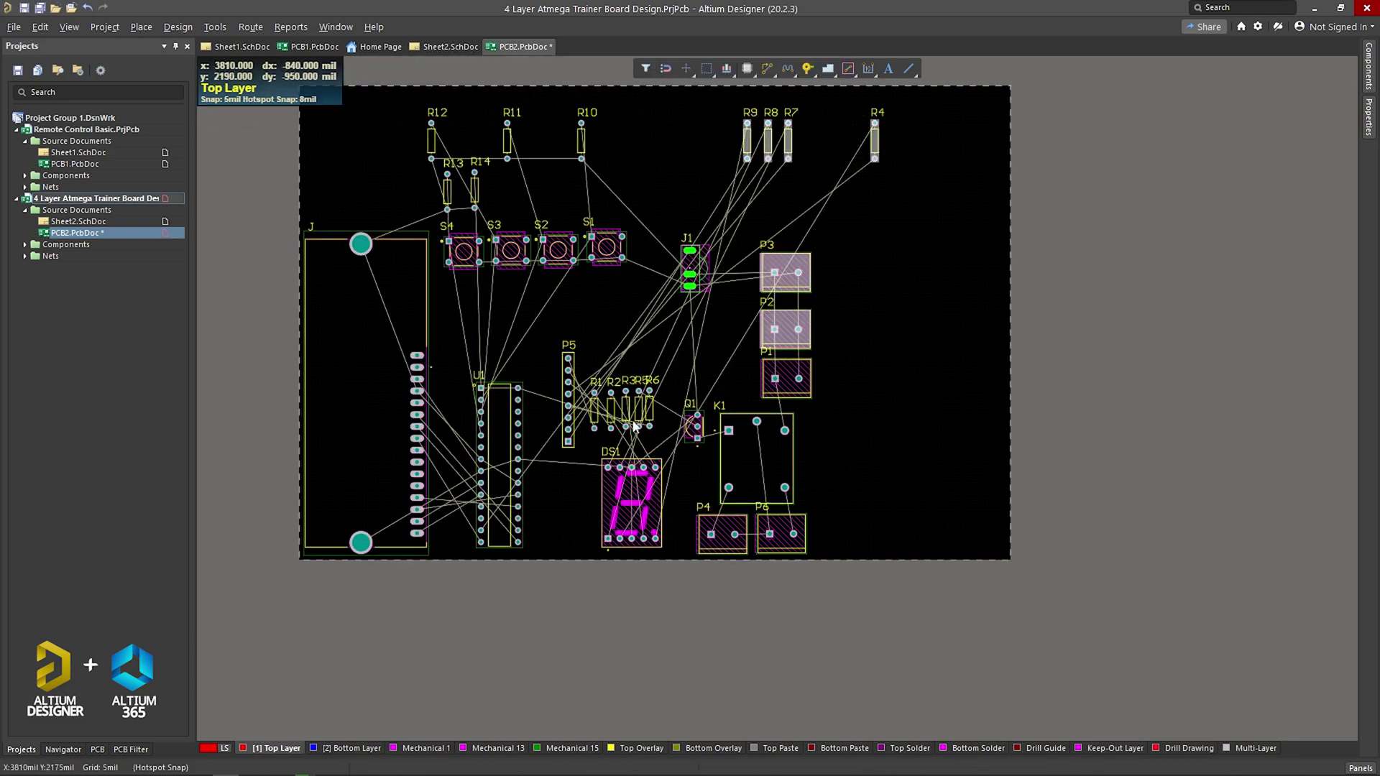
pyautogui.keyDown('ctrl'); pyautogui.scroll(1, 635, 426); pyautogui.keyUp('ctrl')
pyautogui.moveTo(948, 166); pyautogui.dragTo(665, 501)
pyautogui.scroll(-2, 664, 501)
pyautogui.moveTo(560, 359); pyautogui.dragTo(747, 439)
# Step: Rotate the selected resistors with Edit > Move > Rotate Selection
pyautogui.click(727, 69)
pyautogui.click(728, 249)
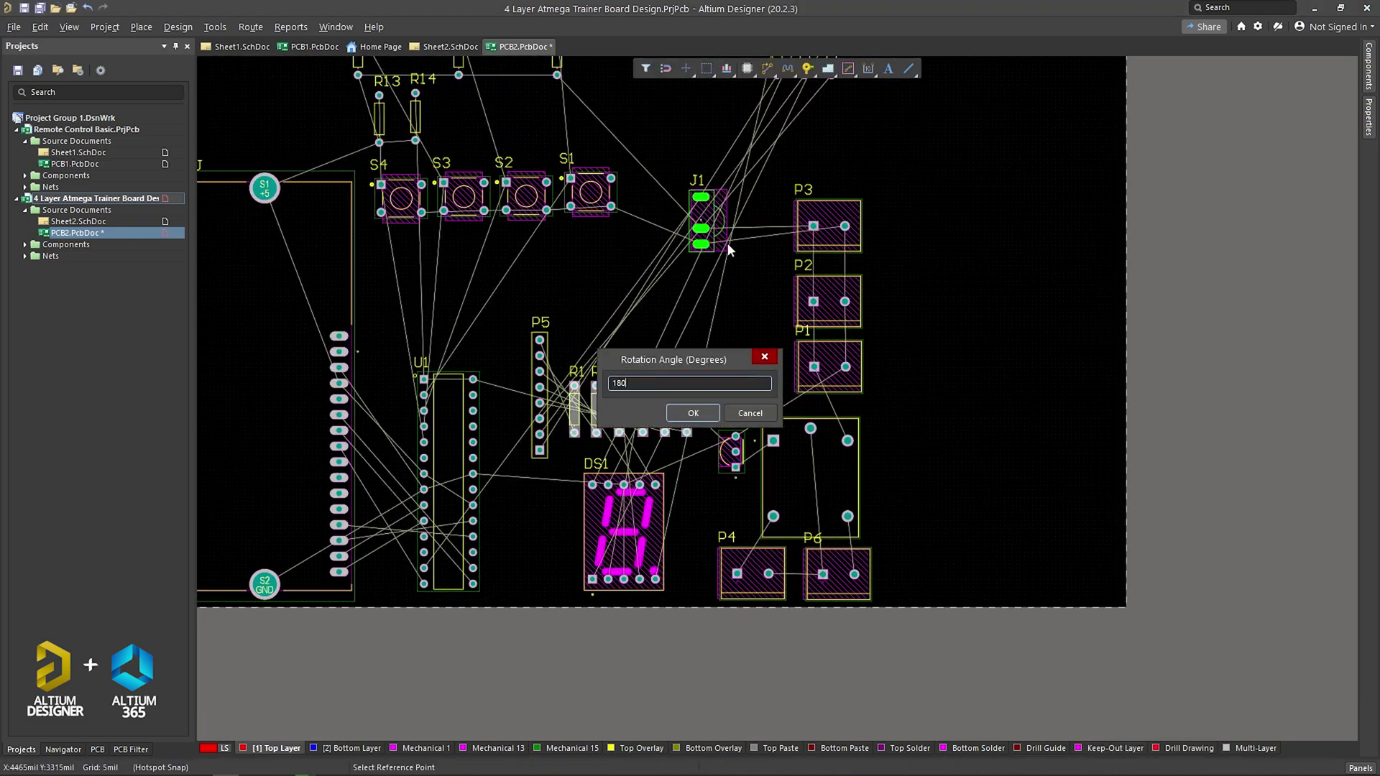
pyautogui.press('Return')
pyautogui.scroll(2, 744, 136)
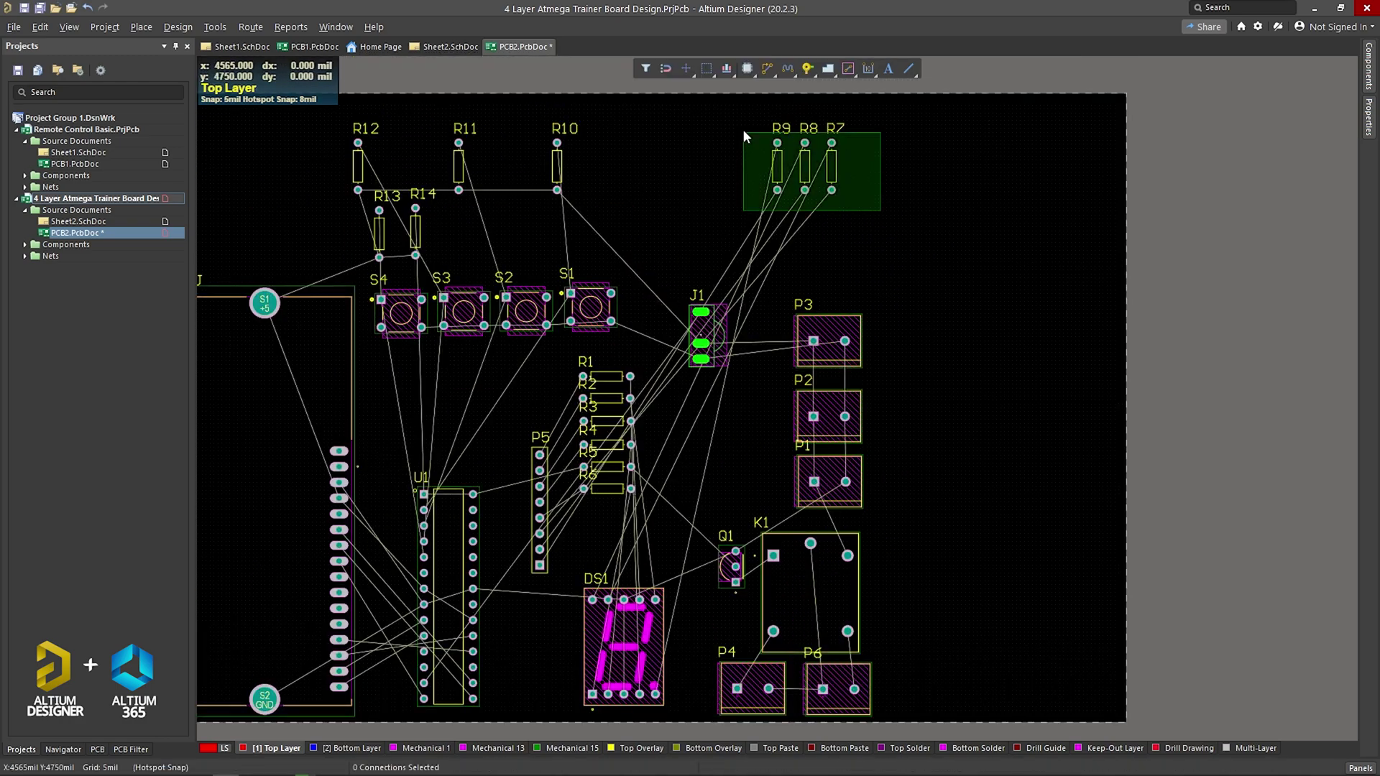
# Step: Turn R7 horizontal into the resistor column and shift the column, P5 and DS1 left
pyautogui.press('space')
pyautogui.moveTo(744, 137); pyautogui.dragTo(563, 411)
pyautogui.keyDown('ctrl'); pyautogui.scroll(2, 755, 281); pyautogui.keyUp('ctrl')
pyautogui.keyDown('ctrl'); pyautogui.scroll(-3, 575, 309); pyautogui.keyUp('ctrl')
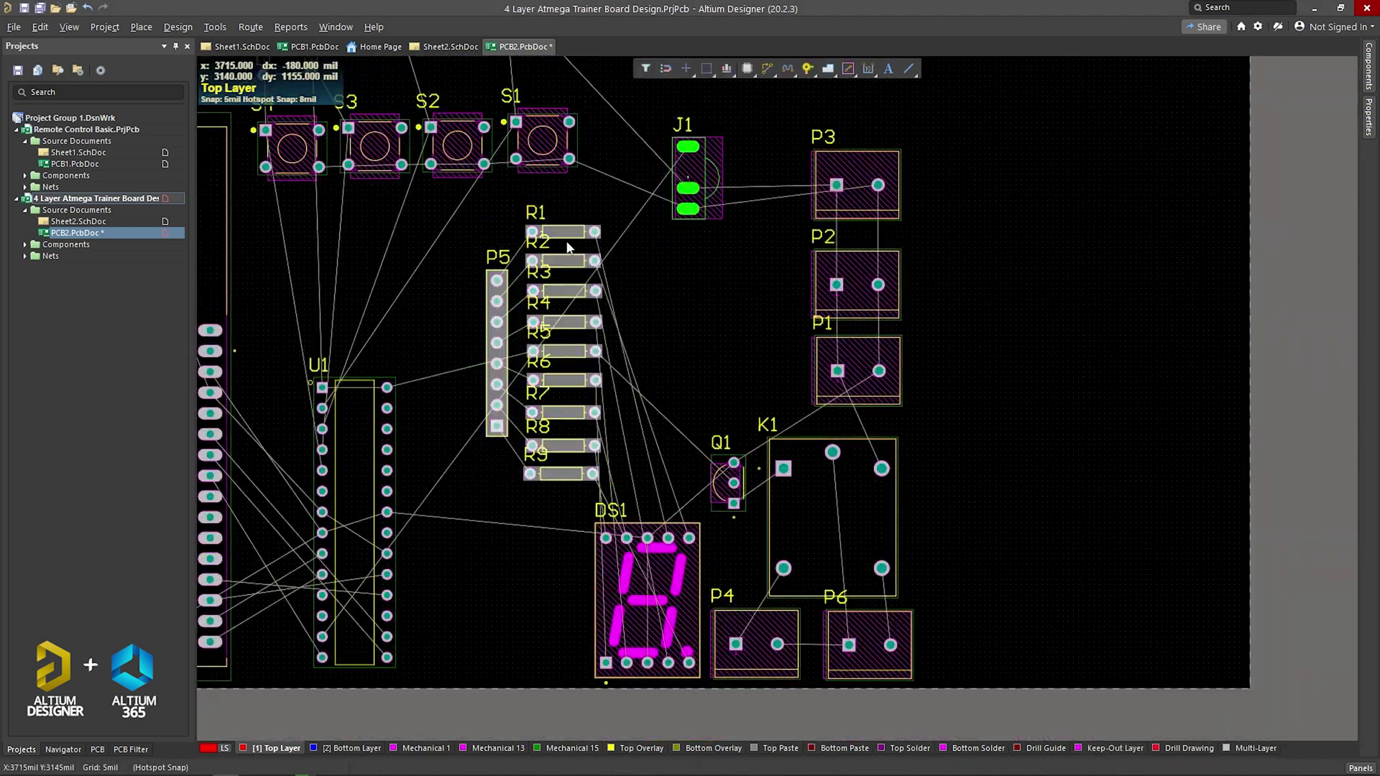
pyautogui.moveTo(568, 246); pyautogui.dragTo(562, 379)
pyautogui.keyDown('ctrl'); pyautogui.scroll(-4, 432, 257); pyautogui.keyUp('ctrl')
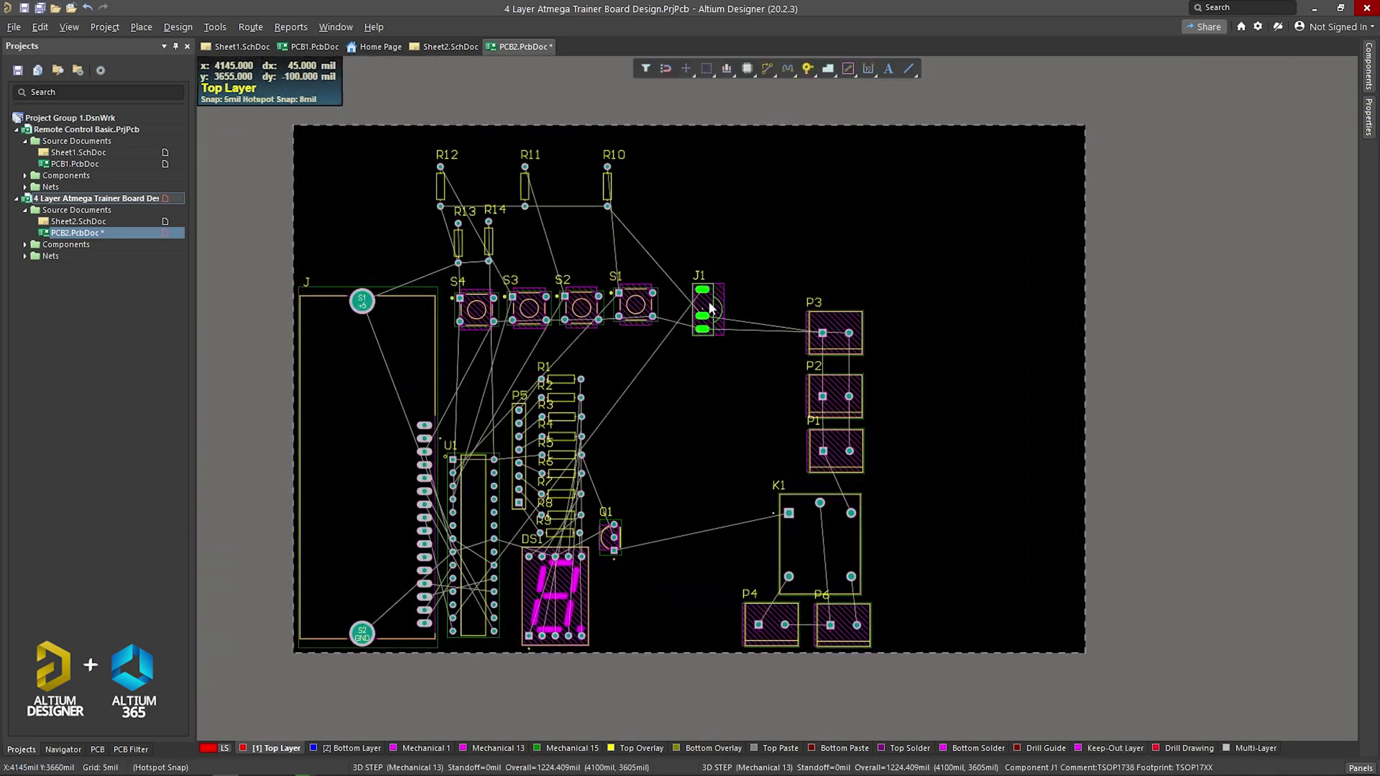
# Step: Rotate J1 to horizontal and turn P1–P3 vertical
pyautogui.click(710, 308)
pyautogui.press('m')
pyautogui.press('o')
pyautogui.press('Return')
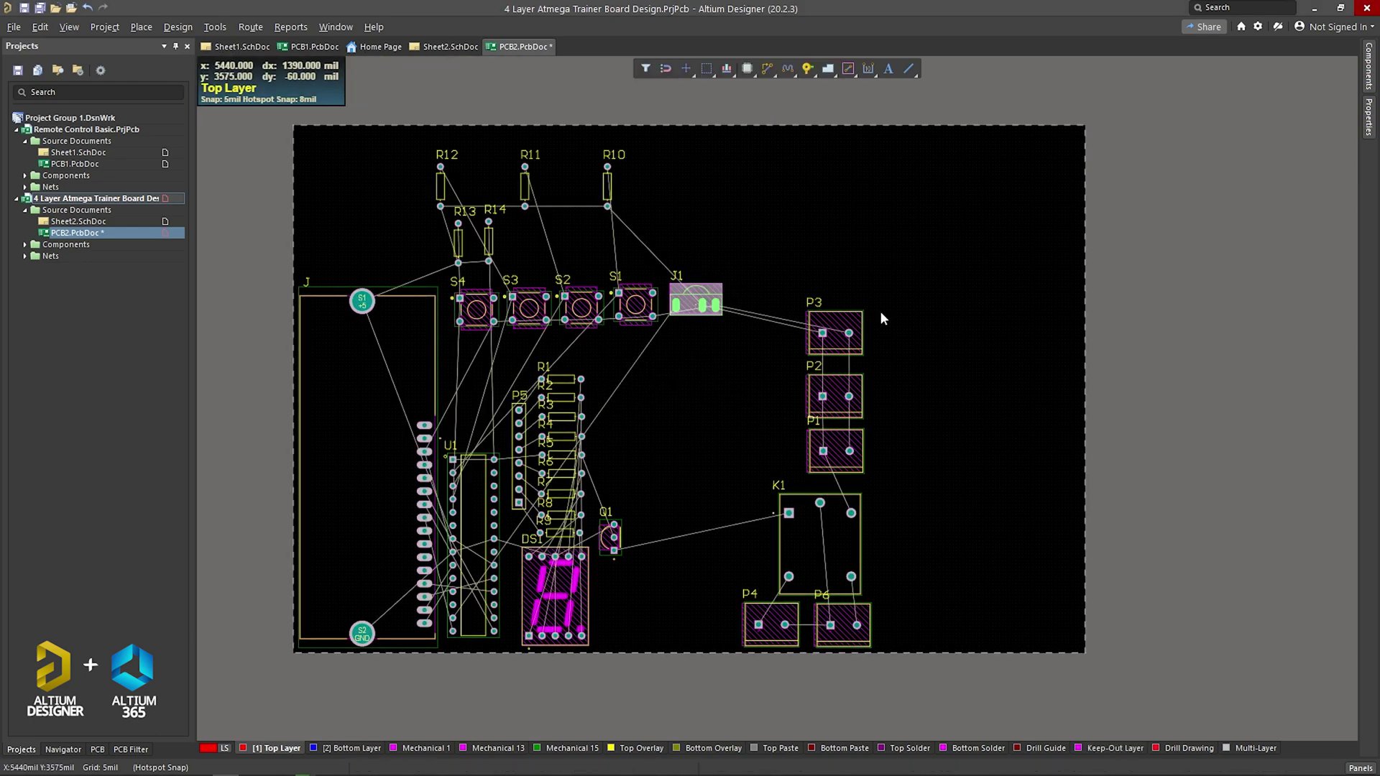
pyautogui.moveTo(883, 318); pyautogui.dragTo(794, 480)
pyautogui.press('space')
pyautogui.moveTo(834, 395); pyautogui.dragTo(817, 381)
pyautogui.moveTo(828, 564); pyautogui.dragTo(686, 506)
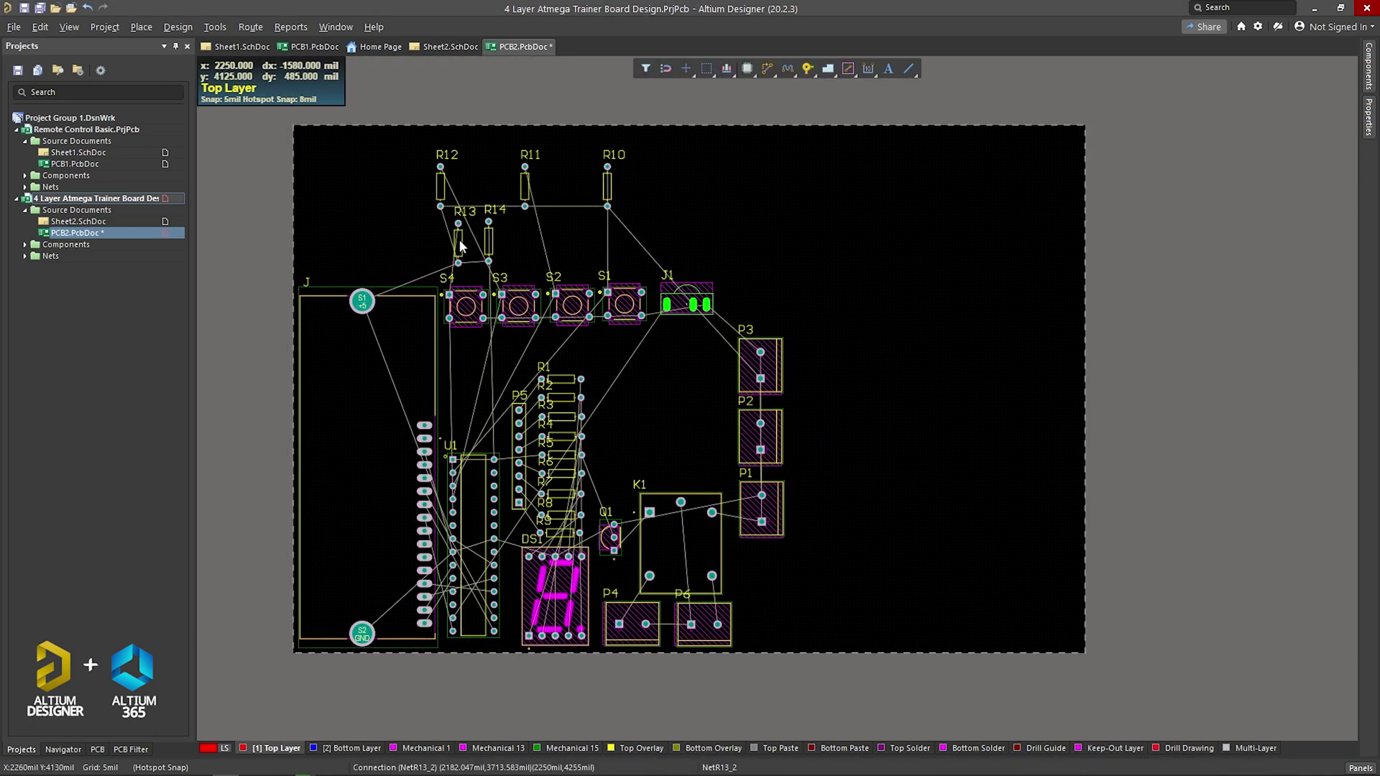
# Step: Move R13 below S4 and R14 below S3, regroup R10–R12, and stack P3 above P2
pyautogui.moveTo(460, 246); pyautogui.dragTo(458, 372)
pyautogui.moveTo(524, 187); pyautogui.dragTo(624, 386)
pyautogui.moveTo(760, 365); pyautogui.dragTo(689, 363)
pyautogui.moveTo(760, 437); pyautogui.dragTo(688, 416)
pyautogui.moveTo(762, 509); pyautogui.dragTo(694, 476)
pyautogui.scroll(-3, 686, 461)
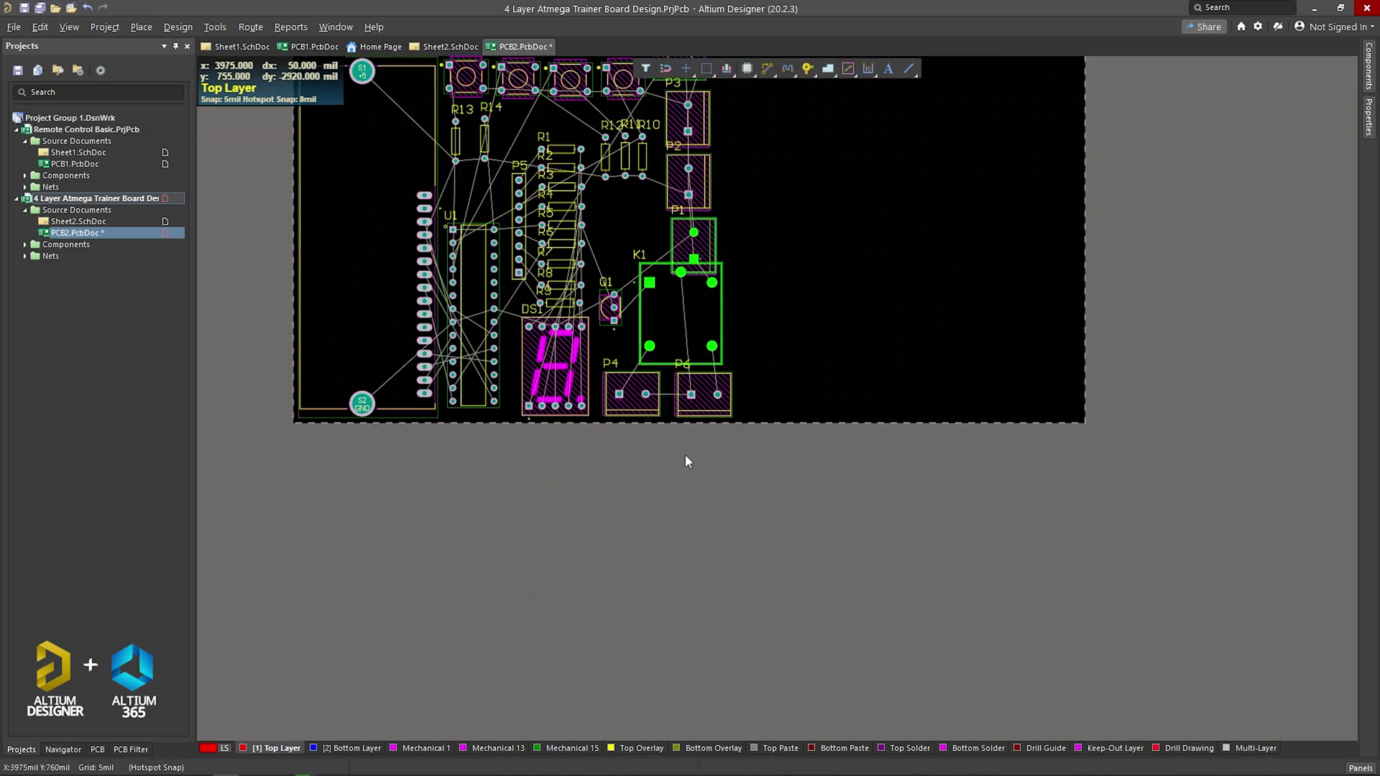
pyautogui.scroll(2, 761, 321)
pyautogui.moveTo(694, 359); pyautogui.dragTo(696, 347)
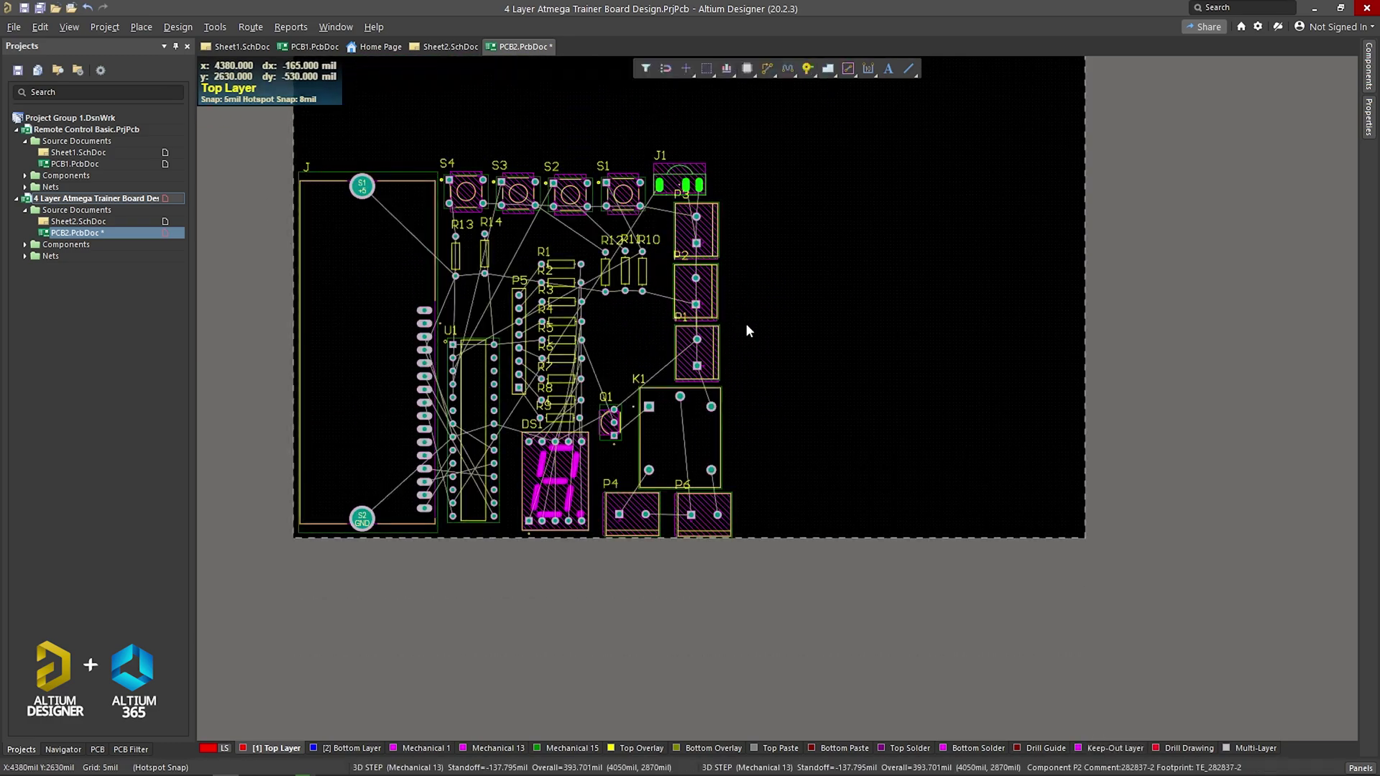
# Step: Save the rearranged PCB2.PcbDoc with Ctrl+S
pyautogui.hotkey('ctrl', 's')
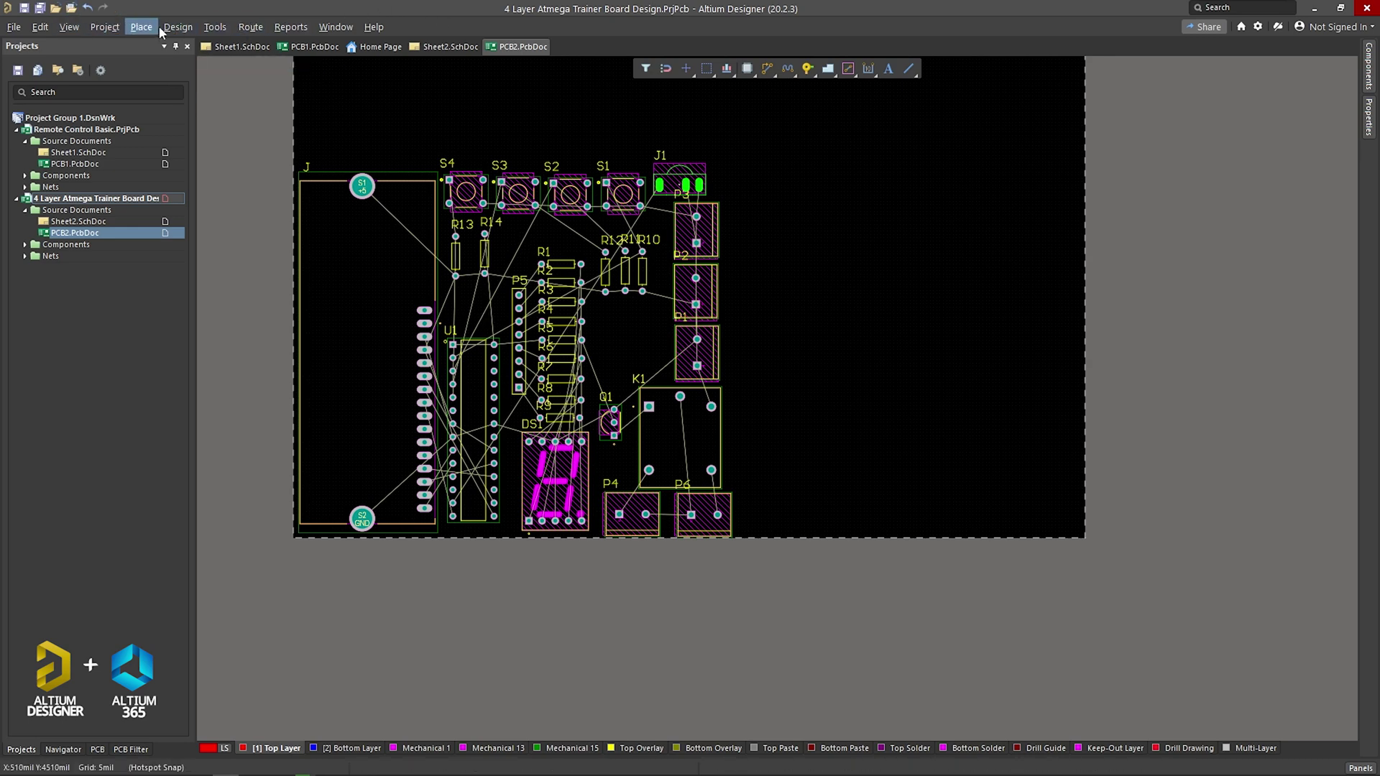
# Step: Switch to Board Planning Mode and start redefining the board shape
pyautogui.click(69, 26)
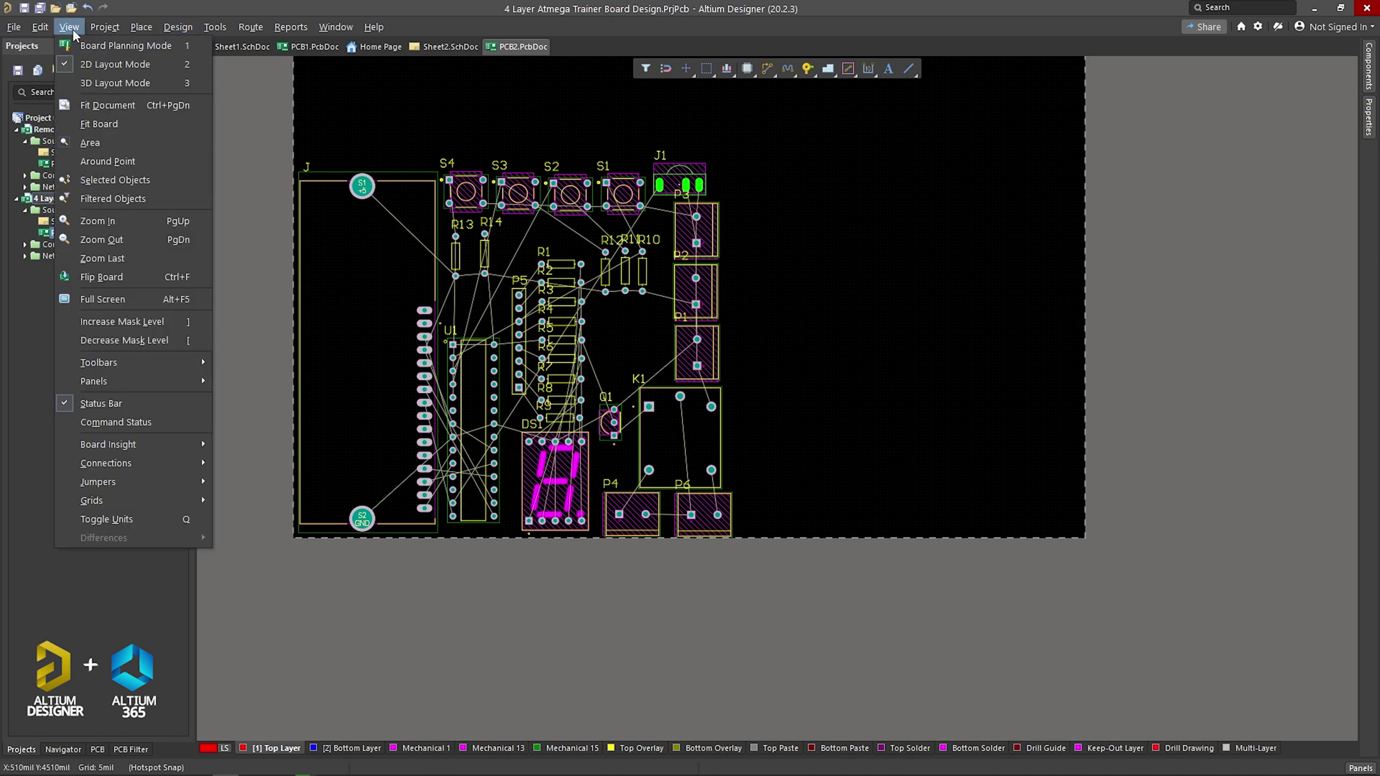
pyautogui.click(119, 46)
pyautogui.click(171, 28)
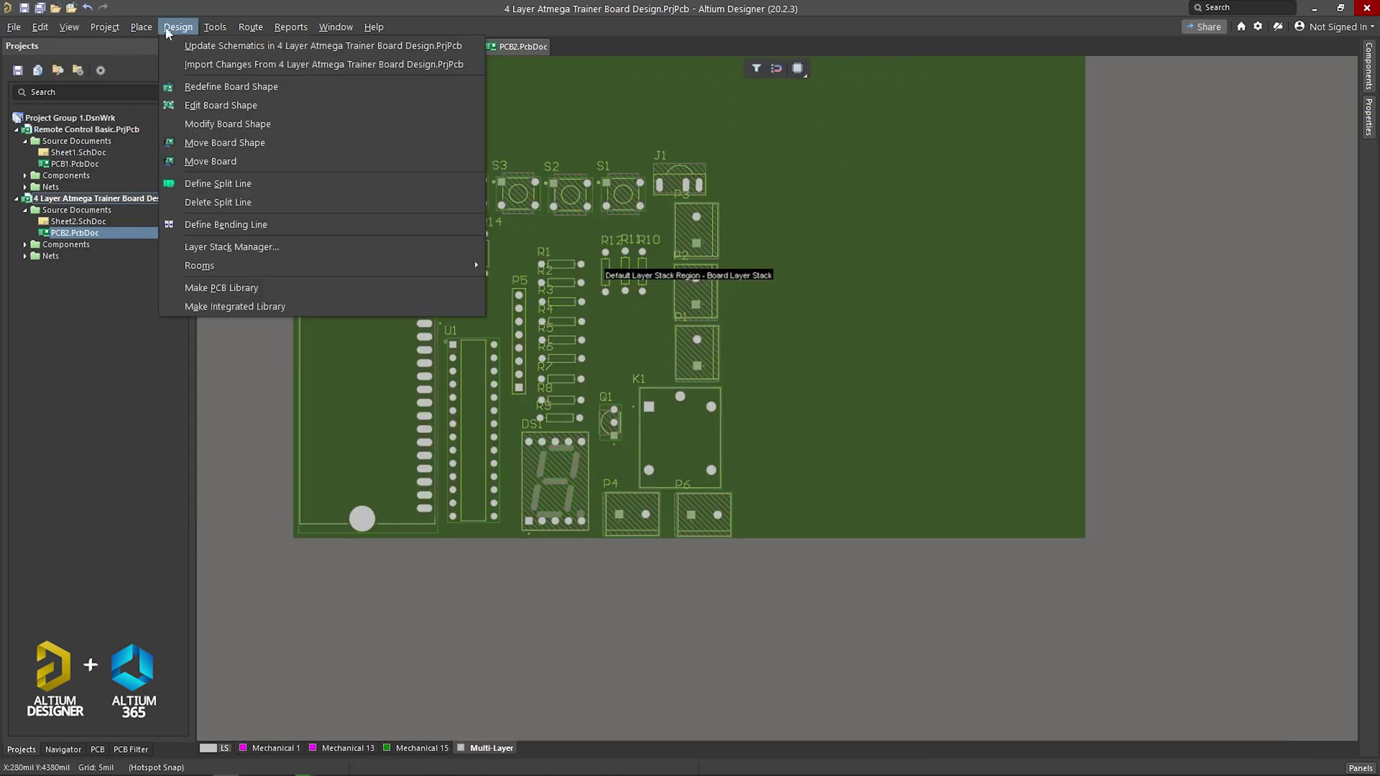
pyautogui.click(219, 88)
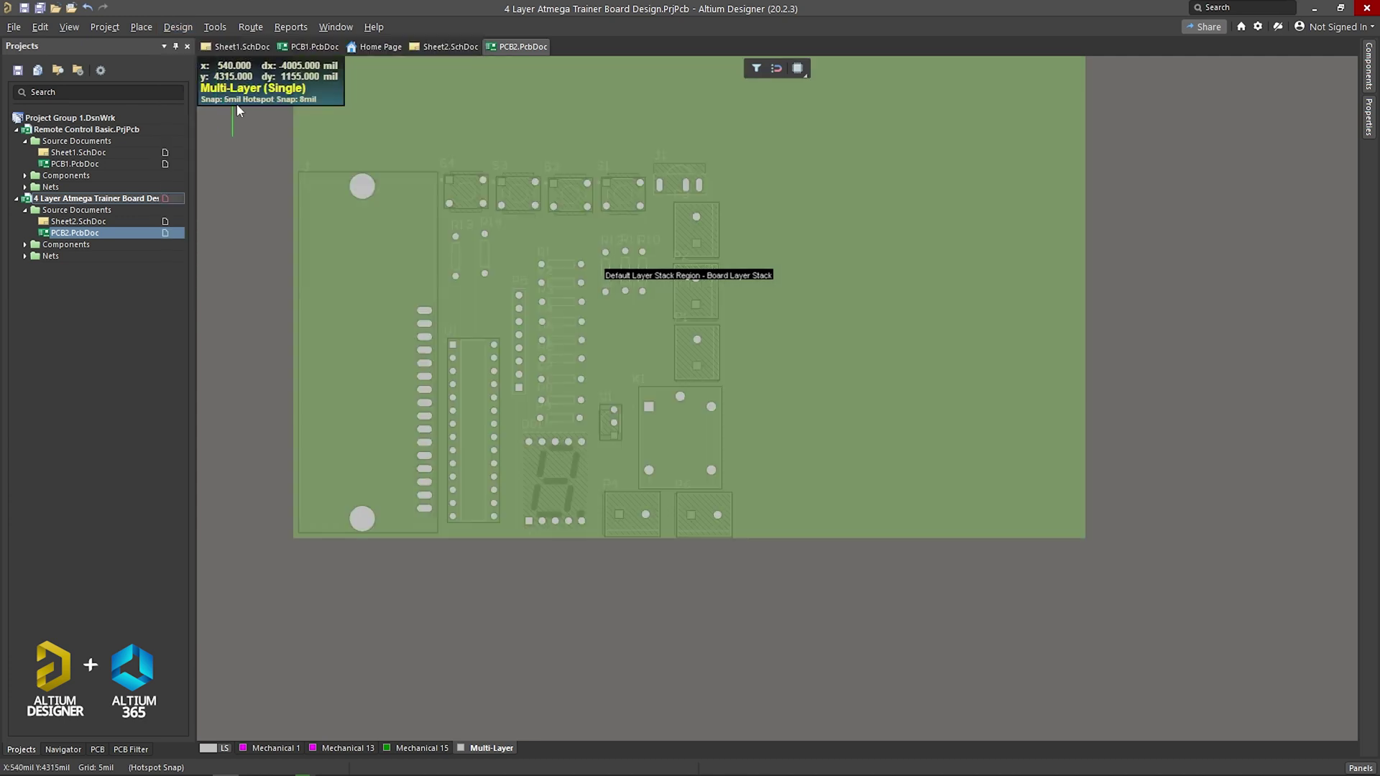
# Step: Draw a rectangular board outline hugging the components and return to 2D Layout Mode
pyautogui.click(295, 158)
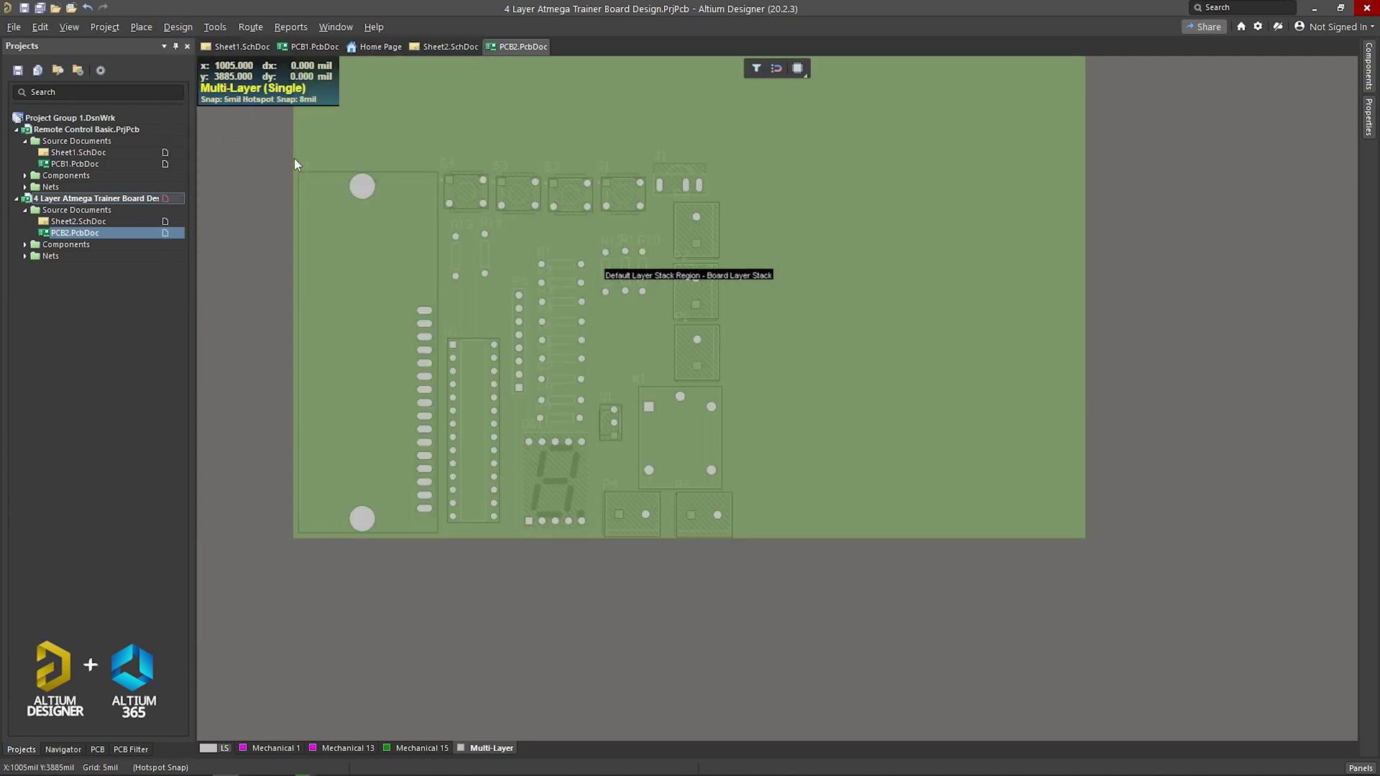
pyautogui.click(732, 158)
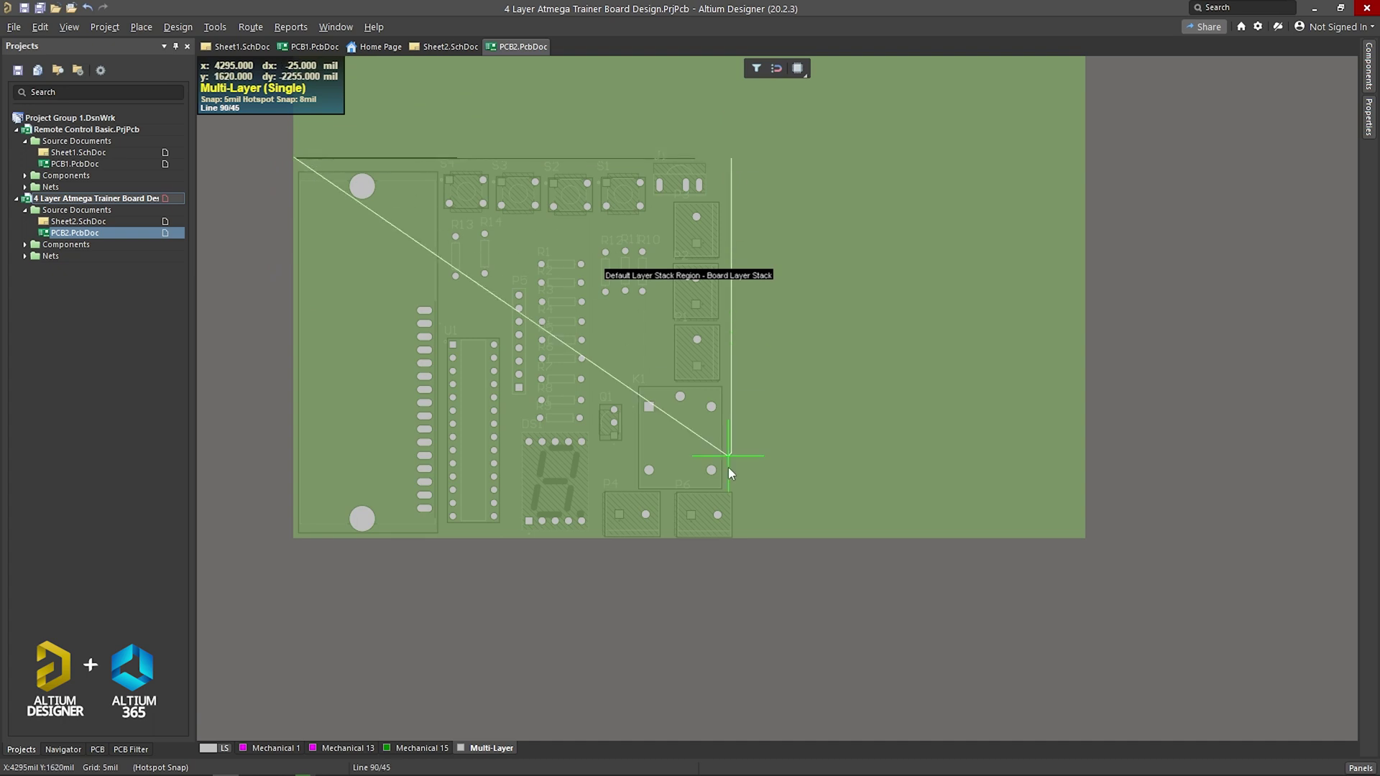
pyautogui.click(732, 539)
pyautogui.click(297, 538)
pyautogui.rightClick(236, 544)
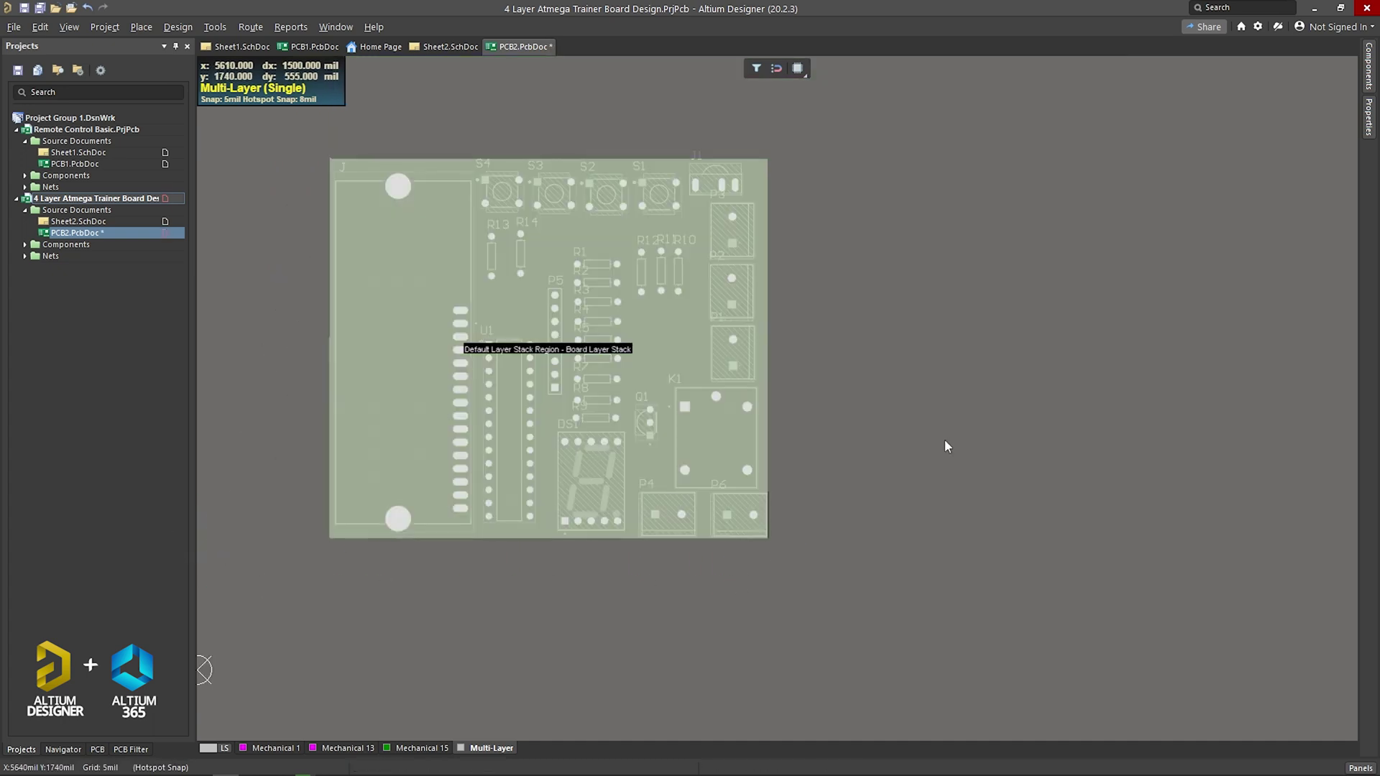
pyautogui.click(69, 27)
pyautogui.click(79, 62)
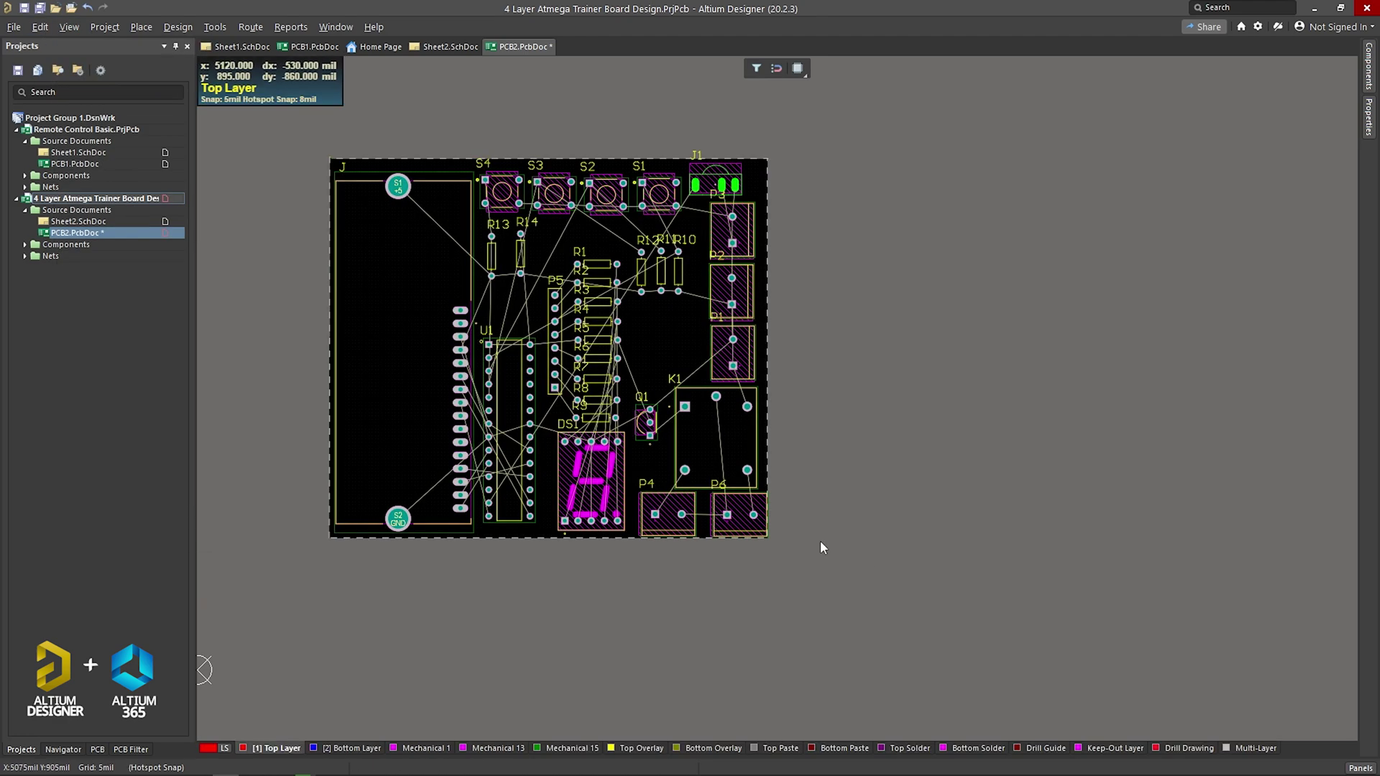
# Step: Nudge P6 left inside the board edge, save, and zoom in on the board
pyautogui.moveTo(744, 520); pyautogui.dragTo(736, 520)
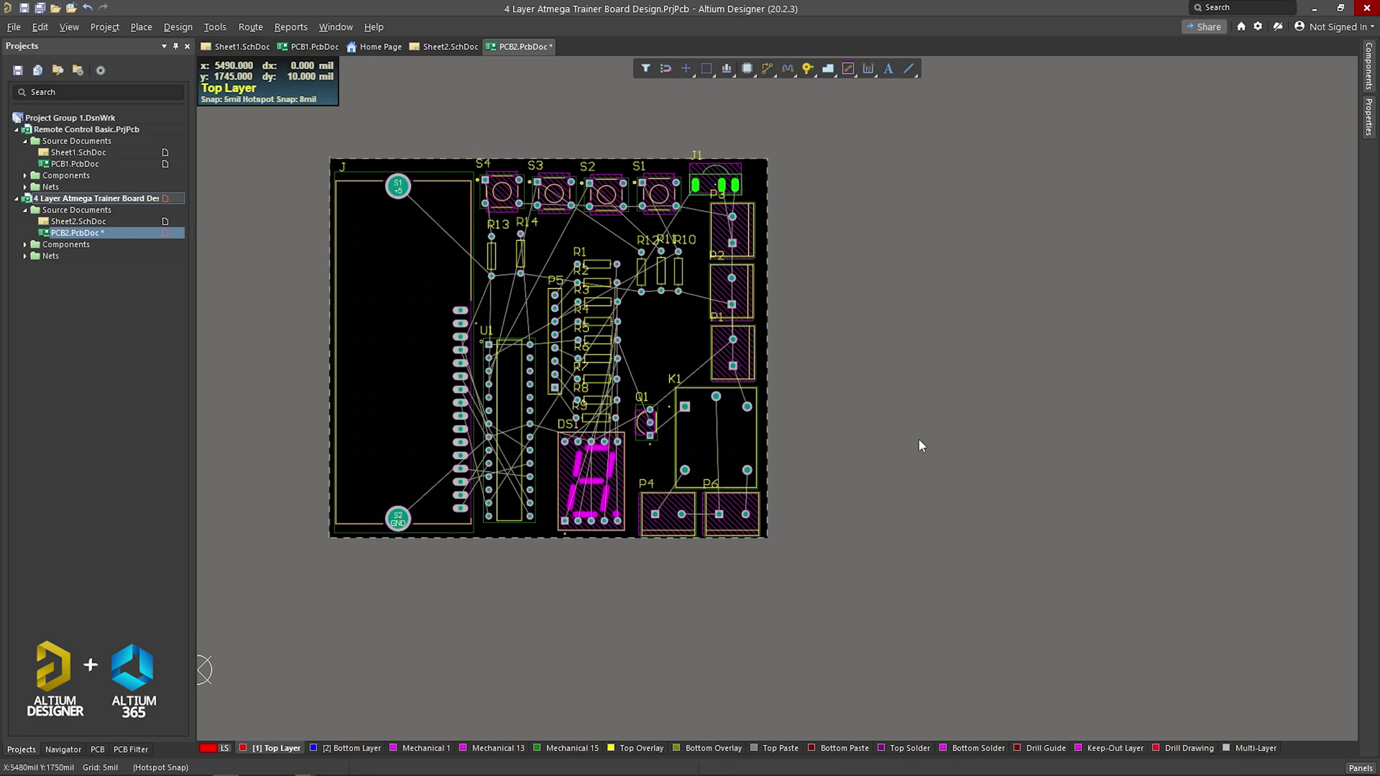
pyautogui.hotkey('ctrl', 's')
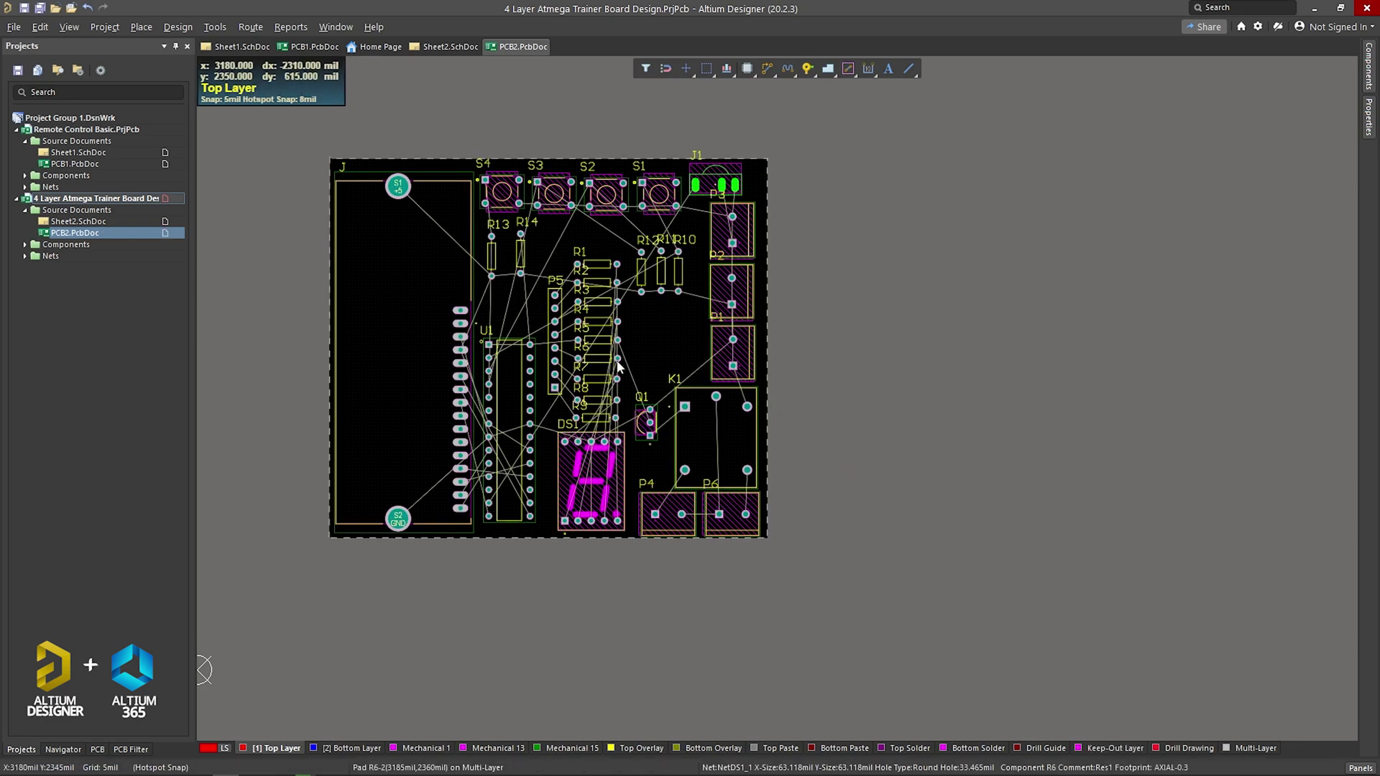
pyautogui.keyDown('ctrl'); pyautogui.scroll(1, 607, 363); pyautogui.keyUp('ctrl')
pyautogui.hotkey('ctrl', 'pagedown')
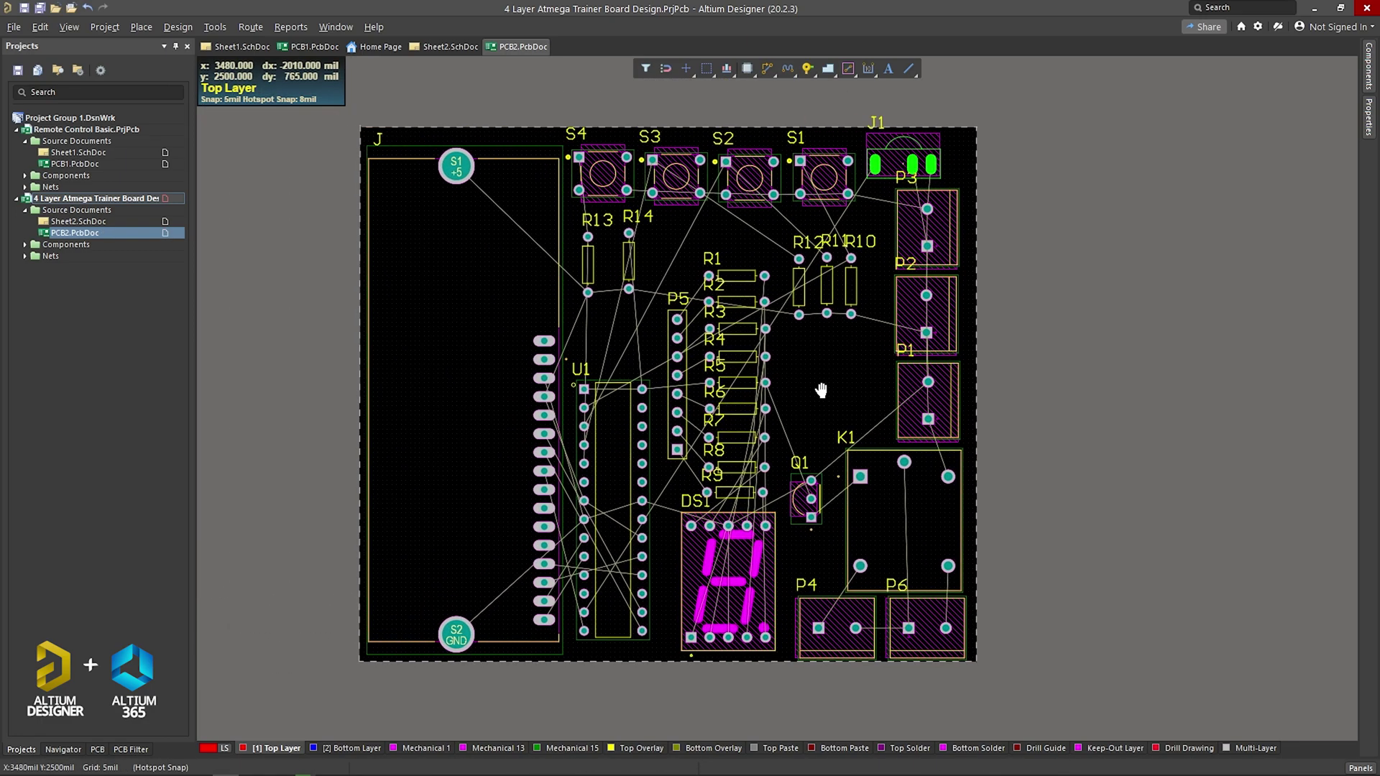
pyautogui.click(300, 396)
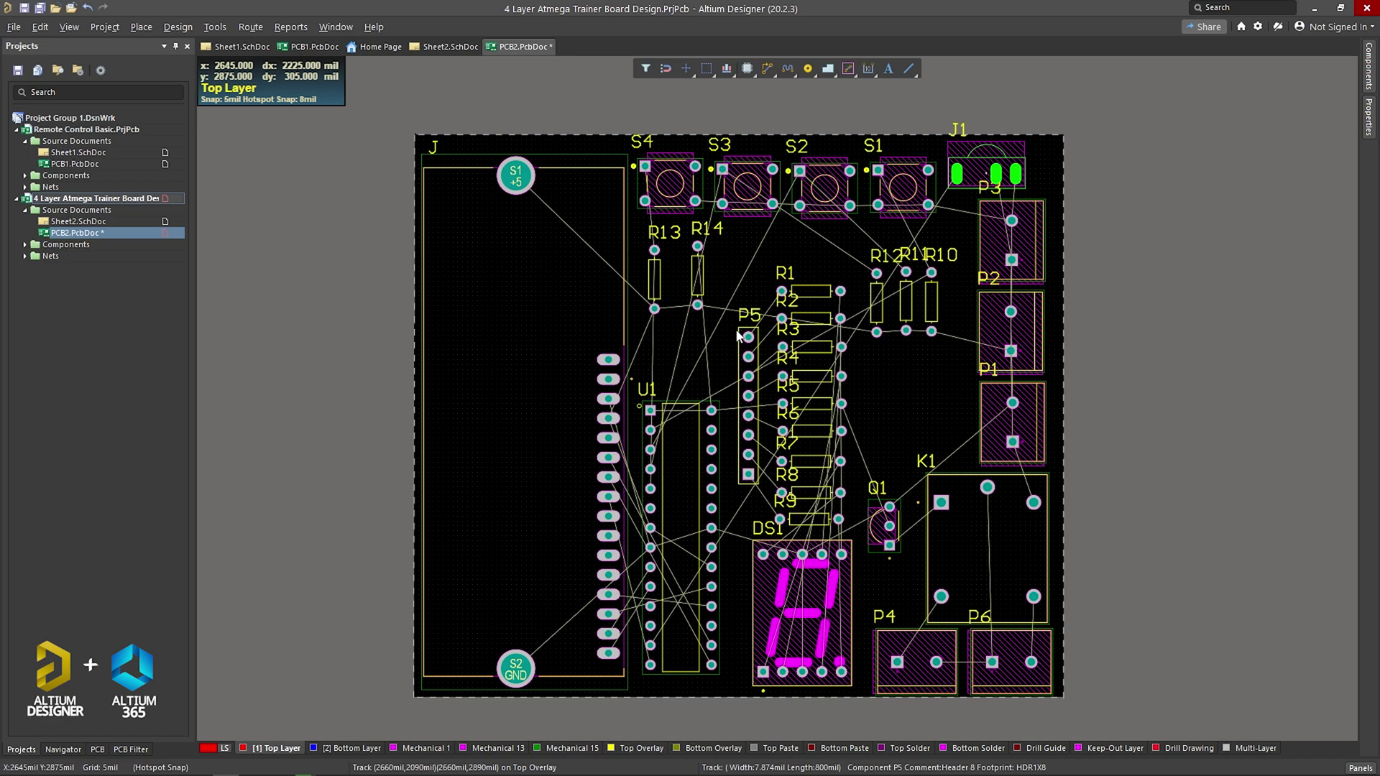
pyautogui.click(178, 26)
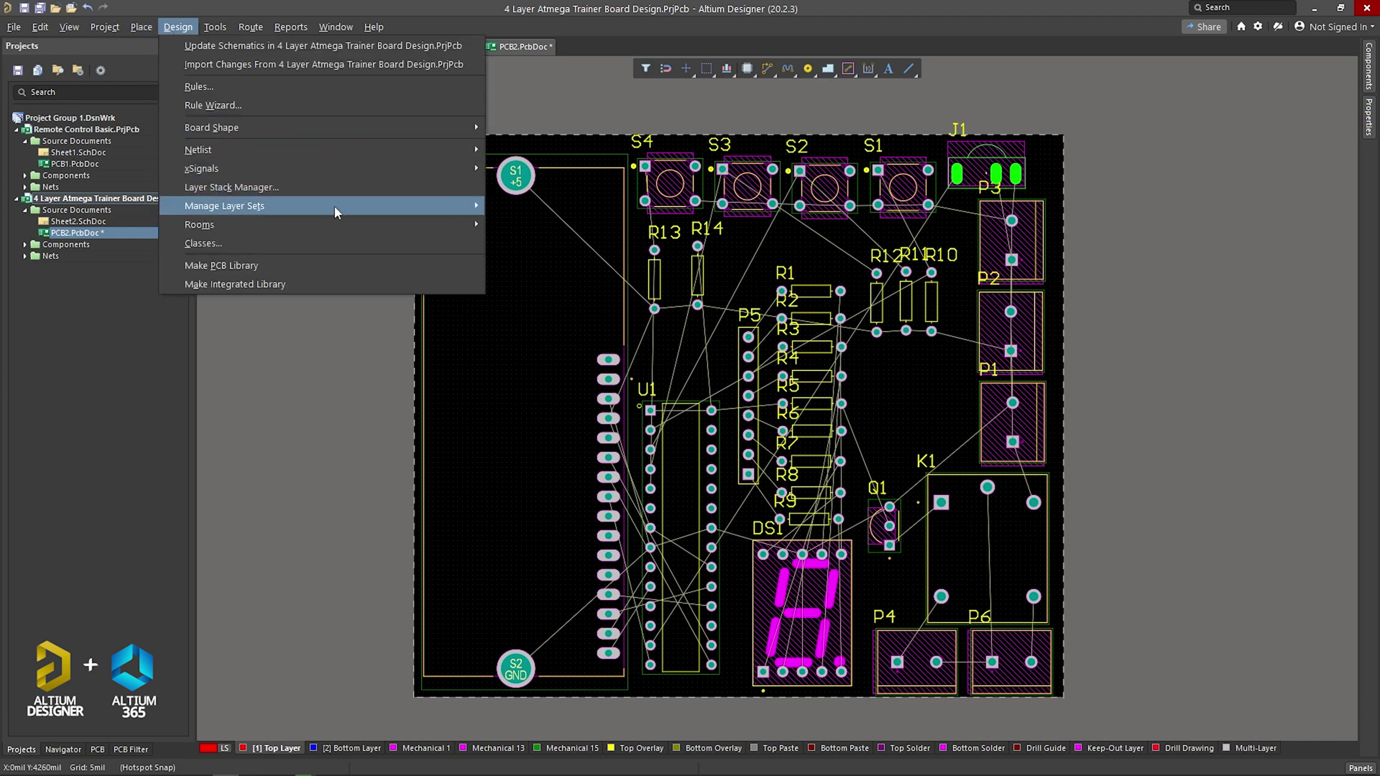
# Step: Open the Layer Stack Manager and review each layer's type
pyautogui.click(240, 188)
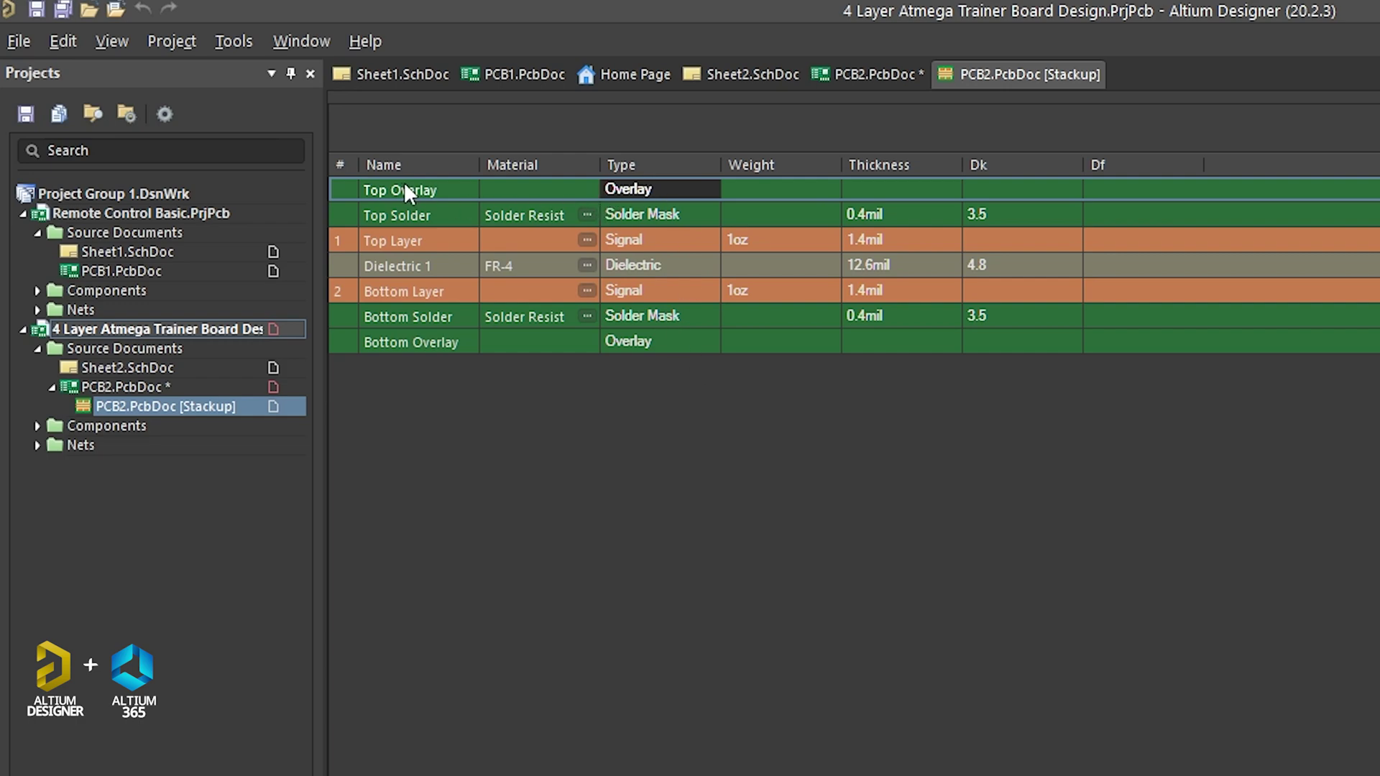
pyautogui.click(397, 213)
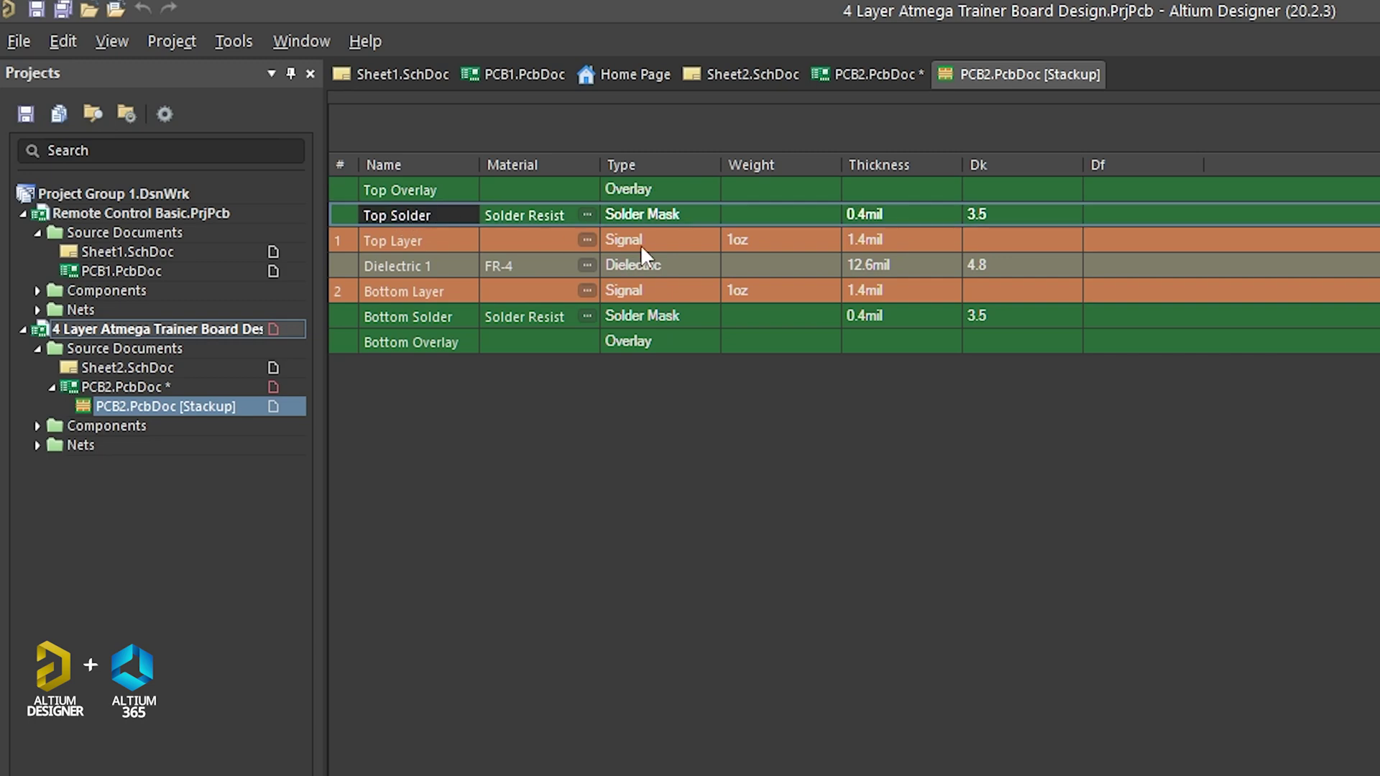
pyautogui.click(645, 220)
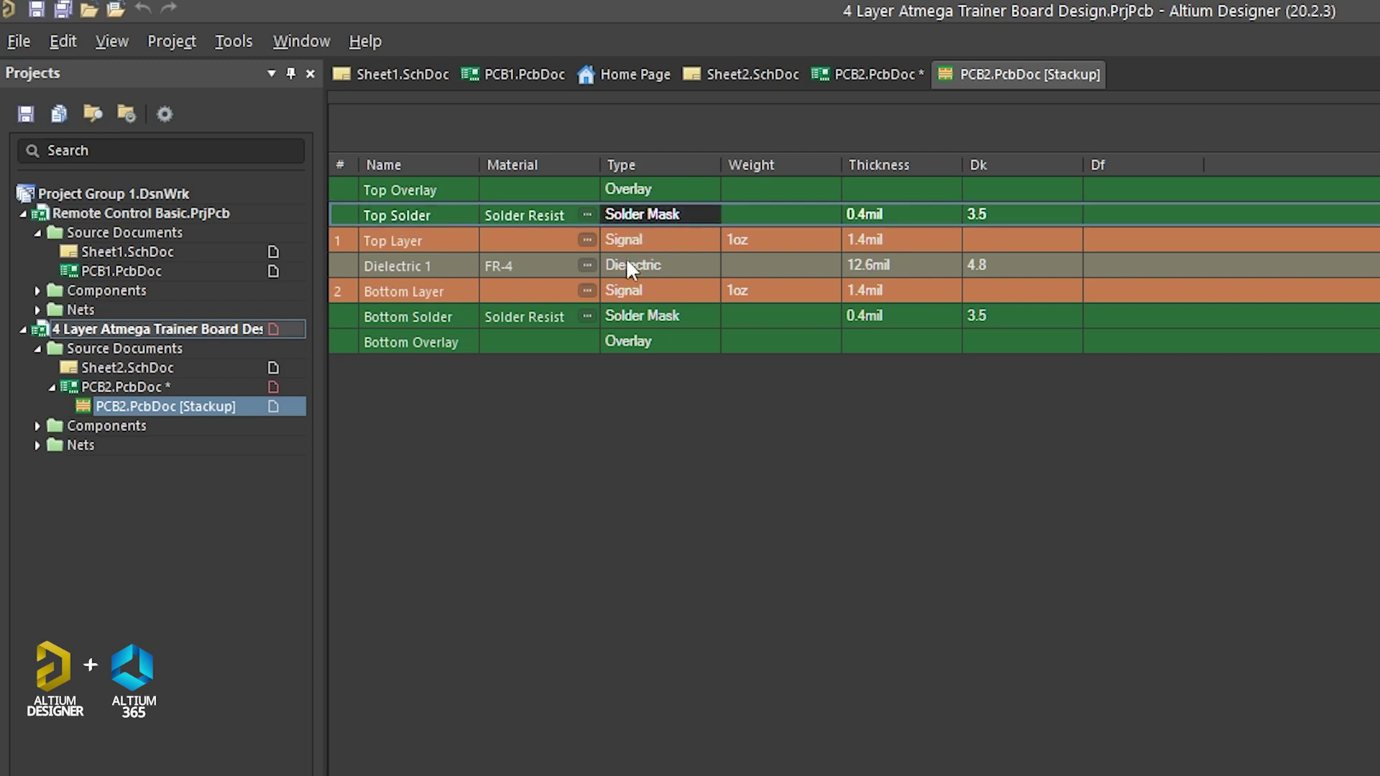
pyautogui.click(416, 242)
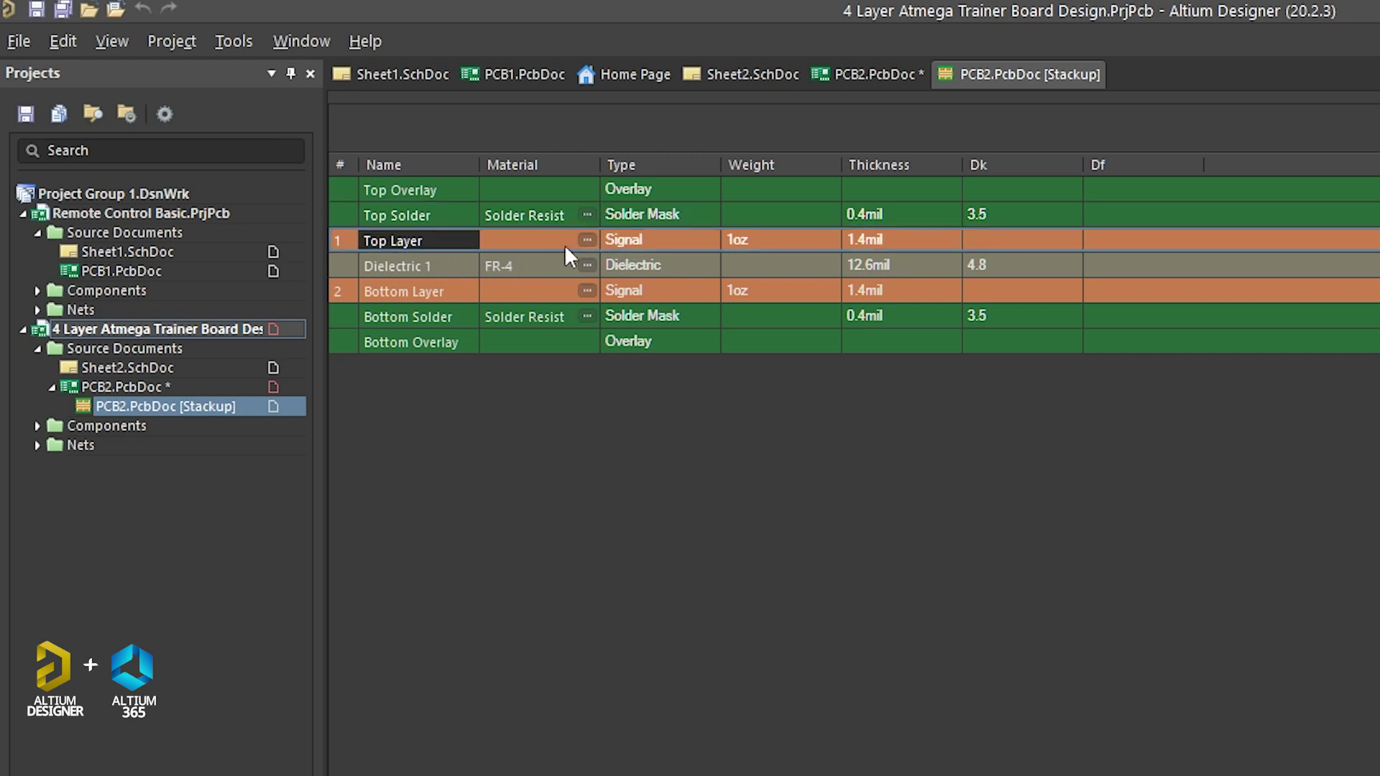
pyautogui.click(635, 239)
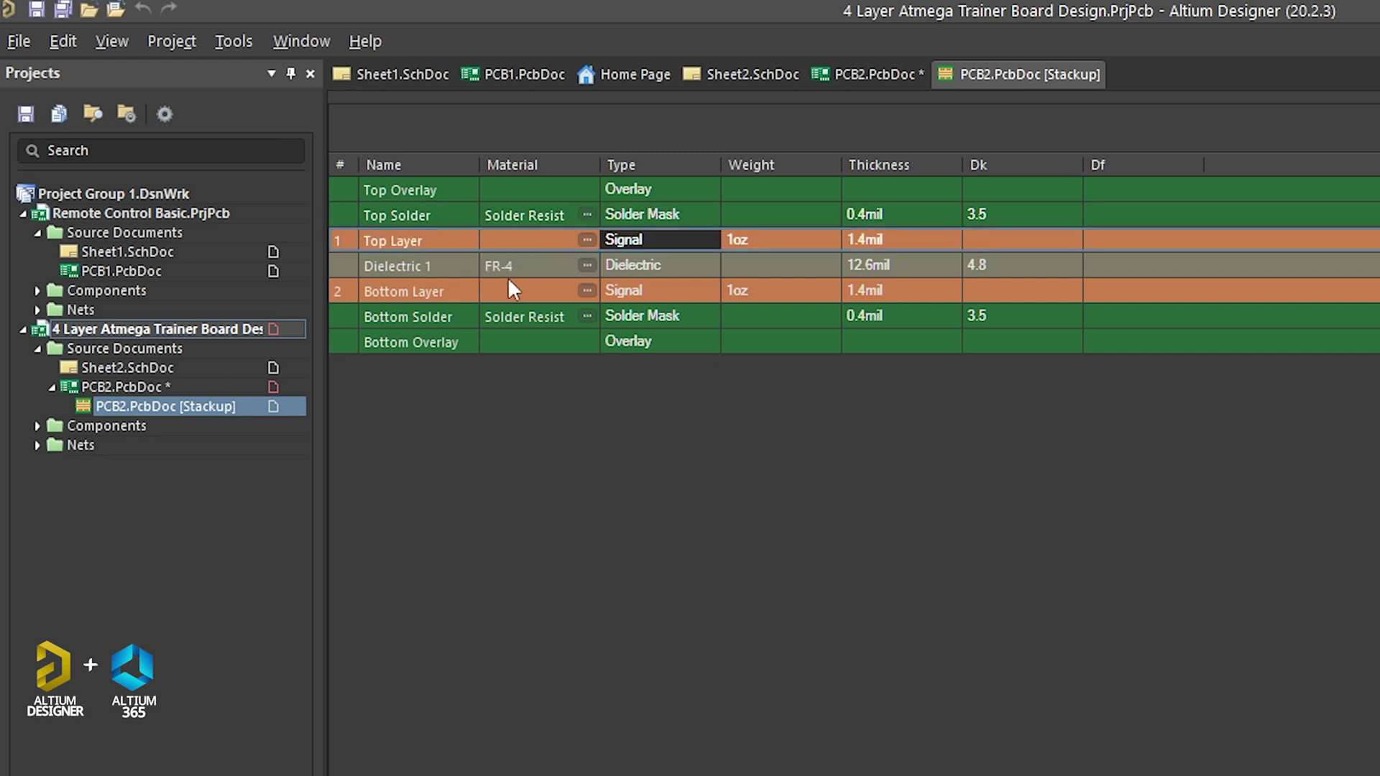
pyautogui.click(426, 290)
pyautogui.click(647, 291)
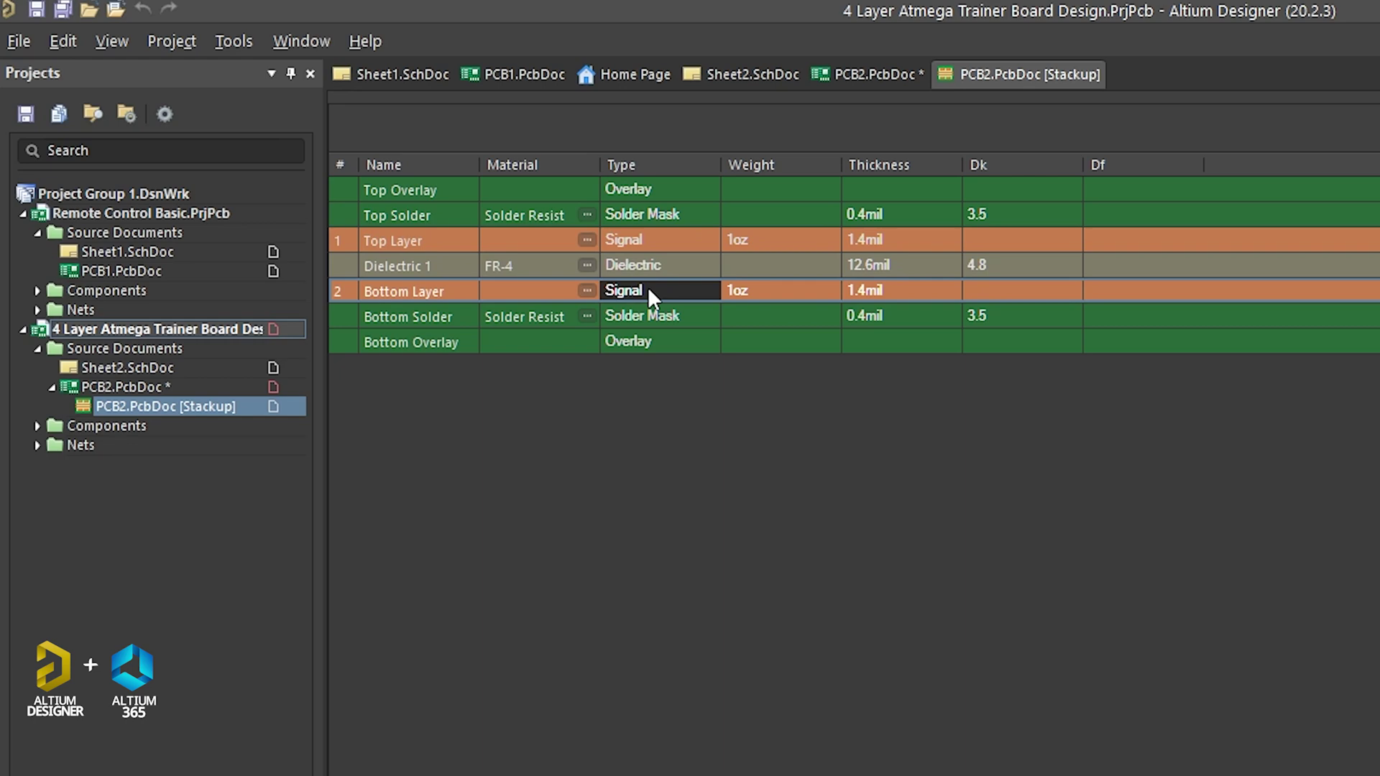
pyautogui.click(644, 239)
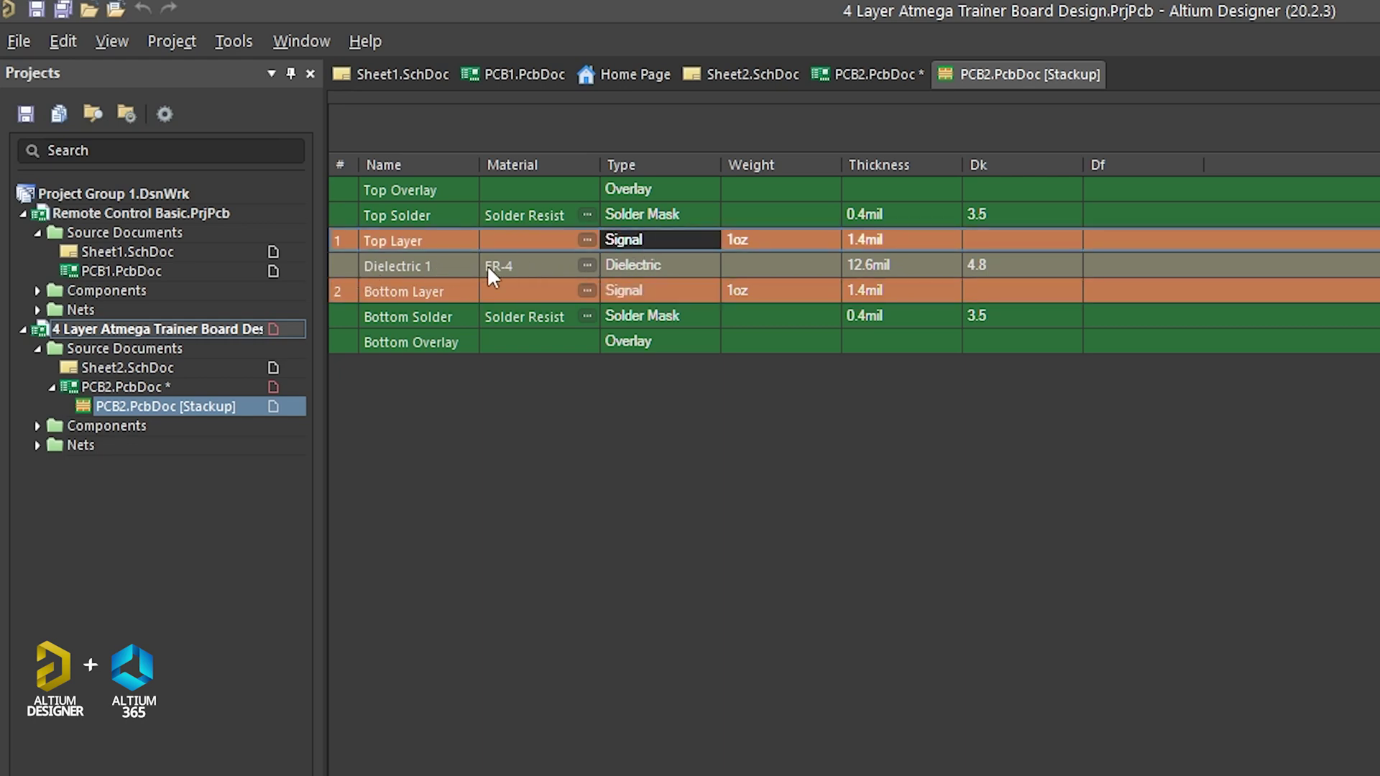
pyautogui.click(661, 265)
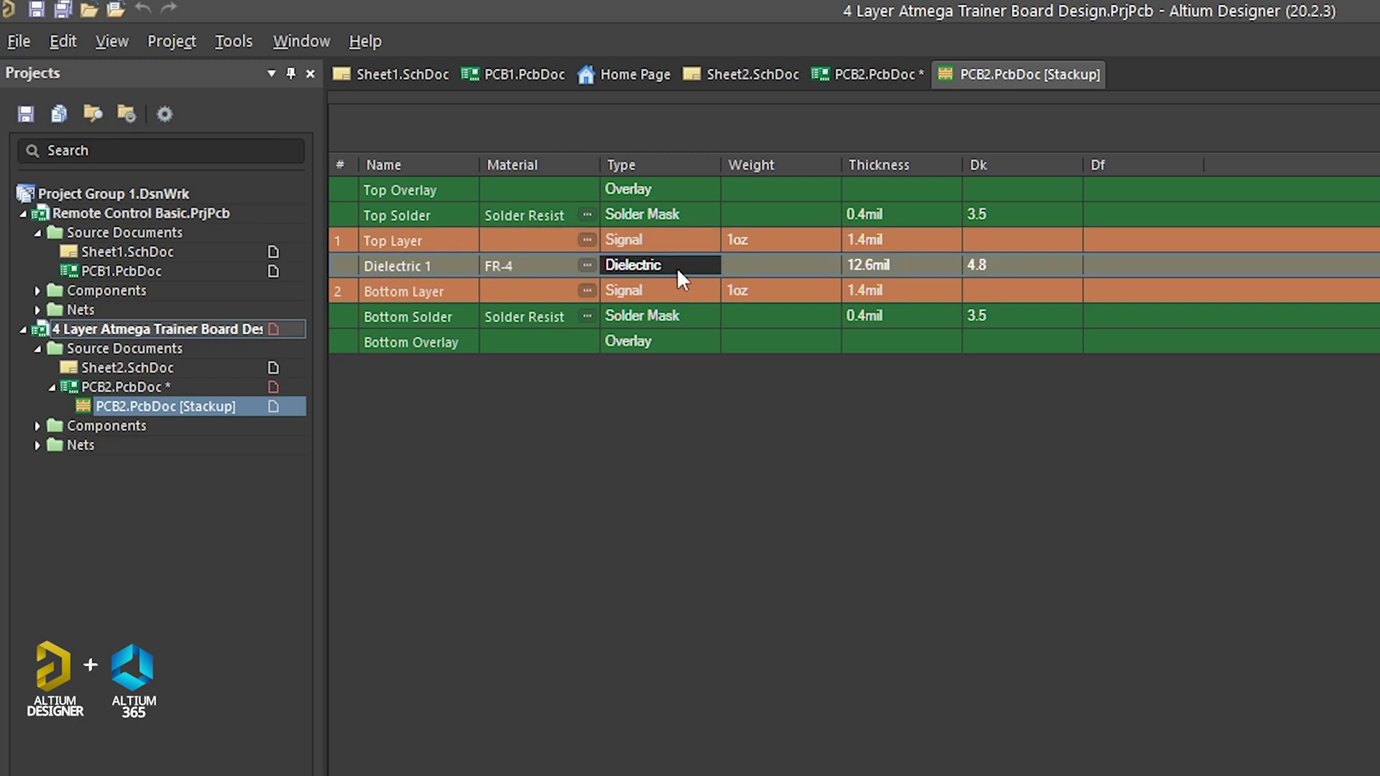
pyautogui.click(628, 316)
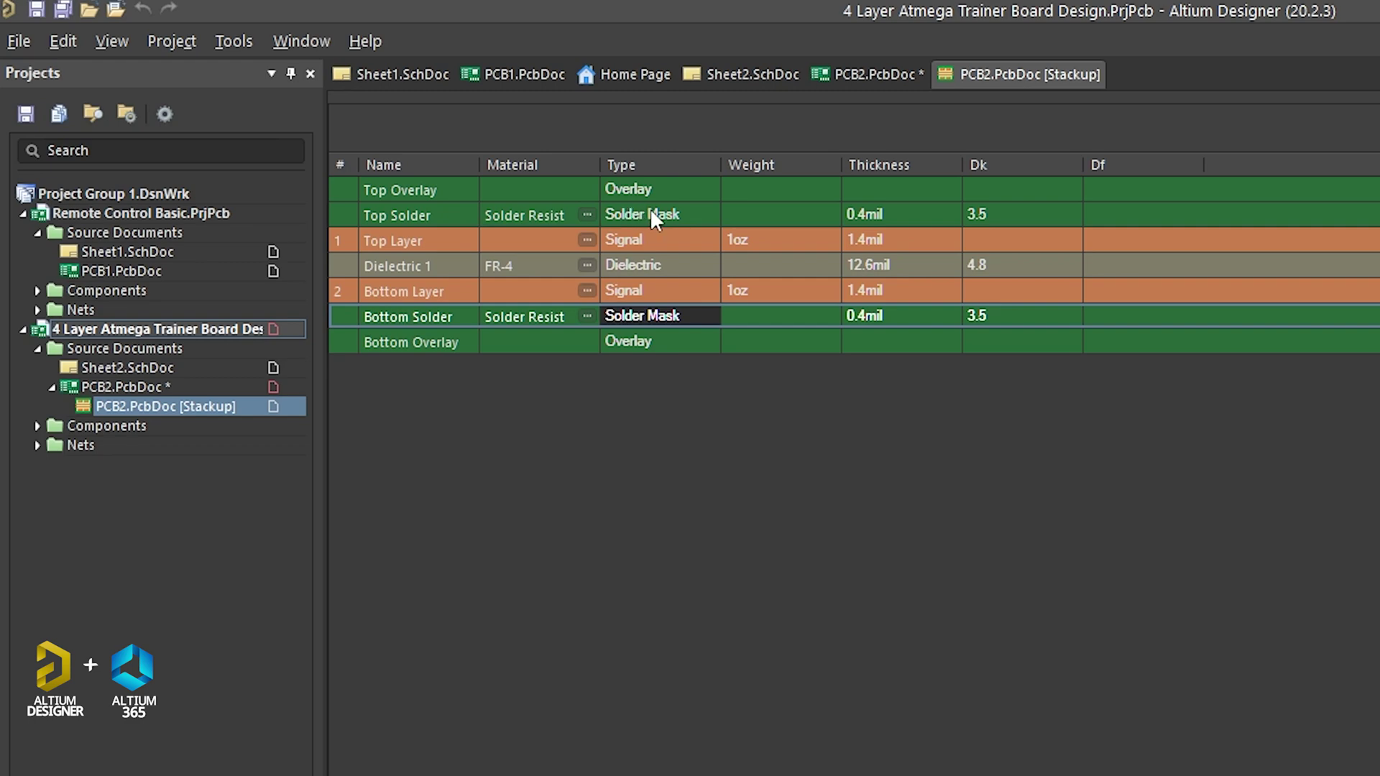
pyautogui.click(636, 346)
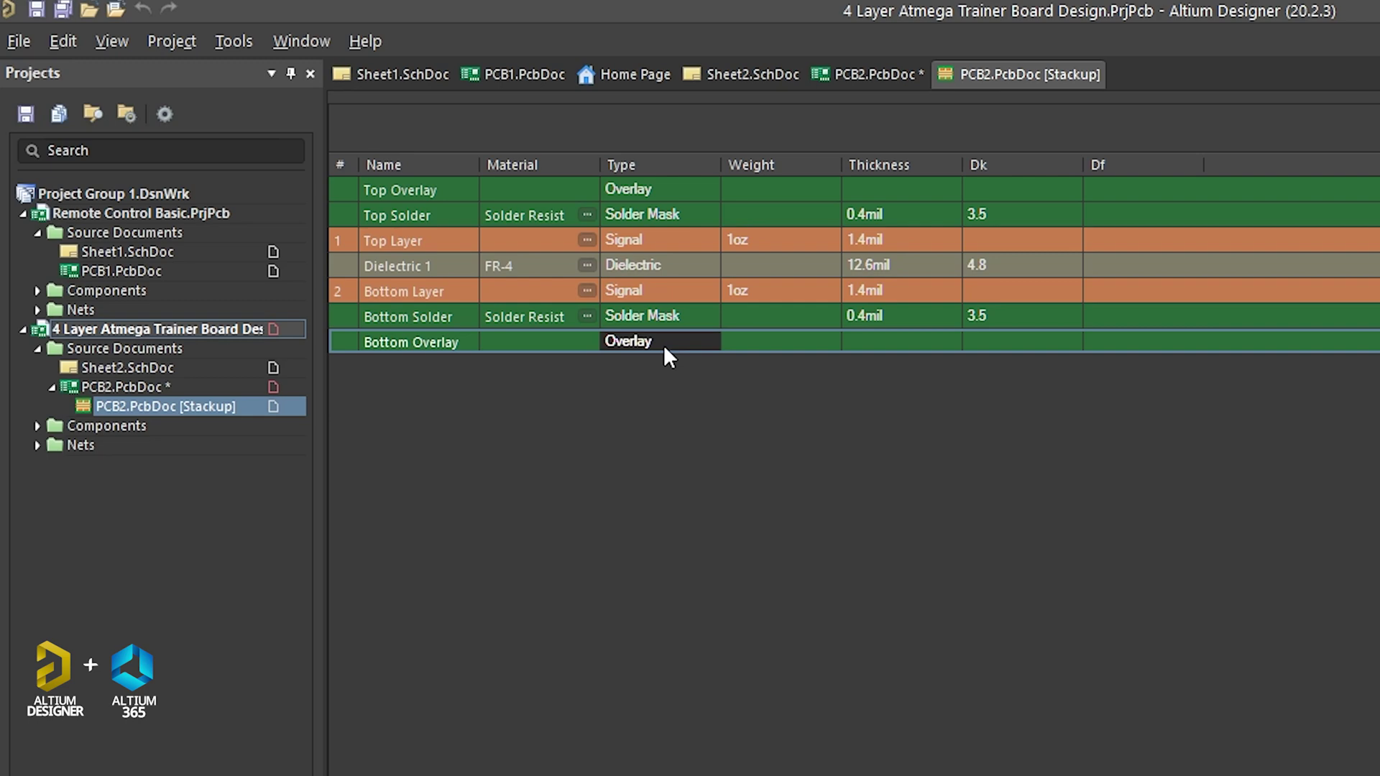
# Step: Check the layer thicknesses, including Top Solder at 0.4mil
pyautogui.click(871, 312)
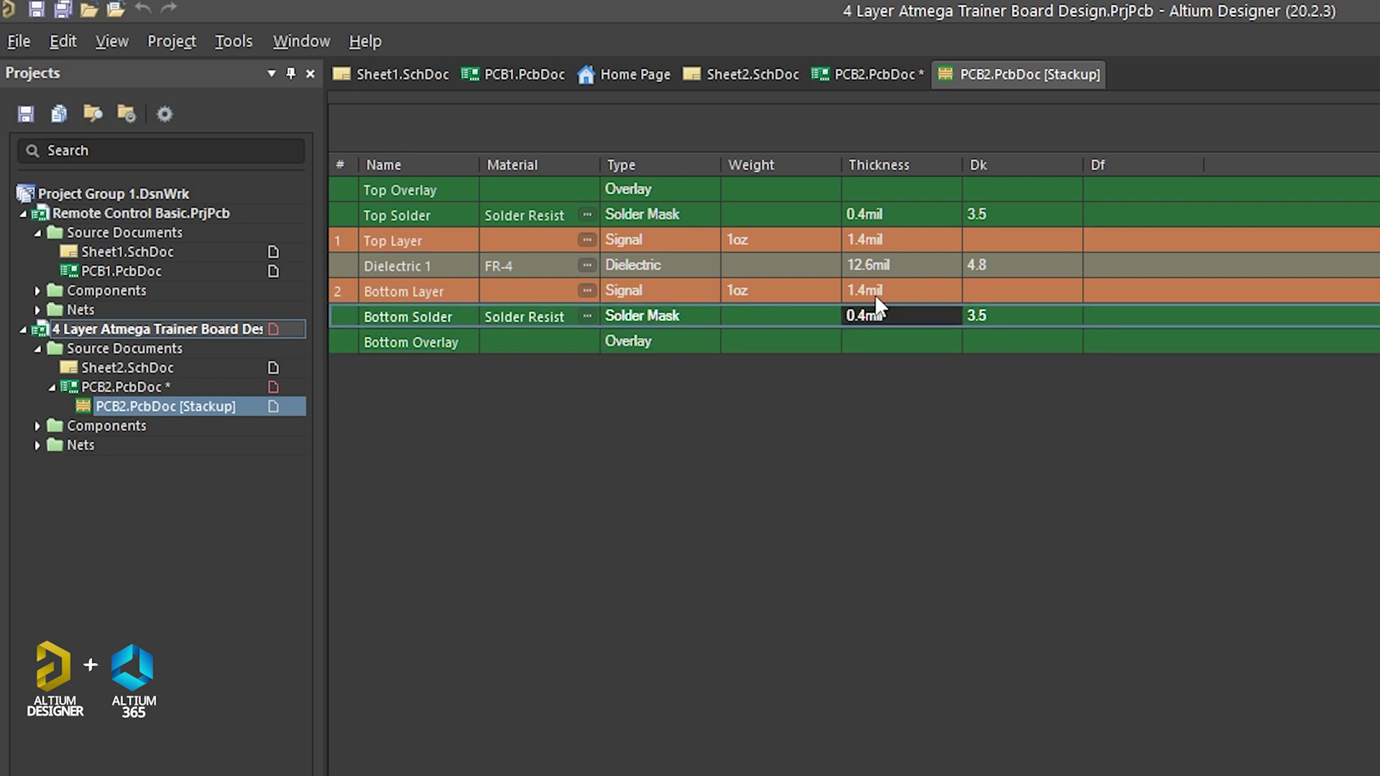
pyautogui.click(874, 290)
pyautogui.click(874, 263)
pyautogui.click(871, 233)
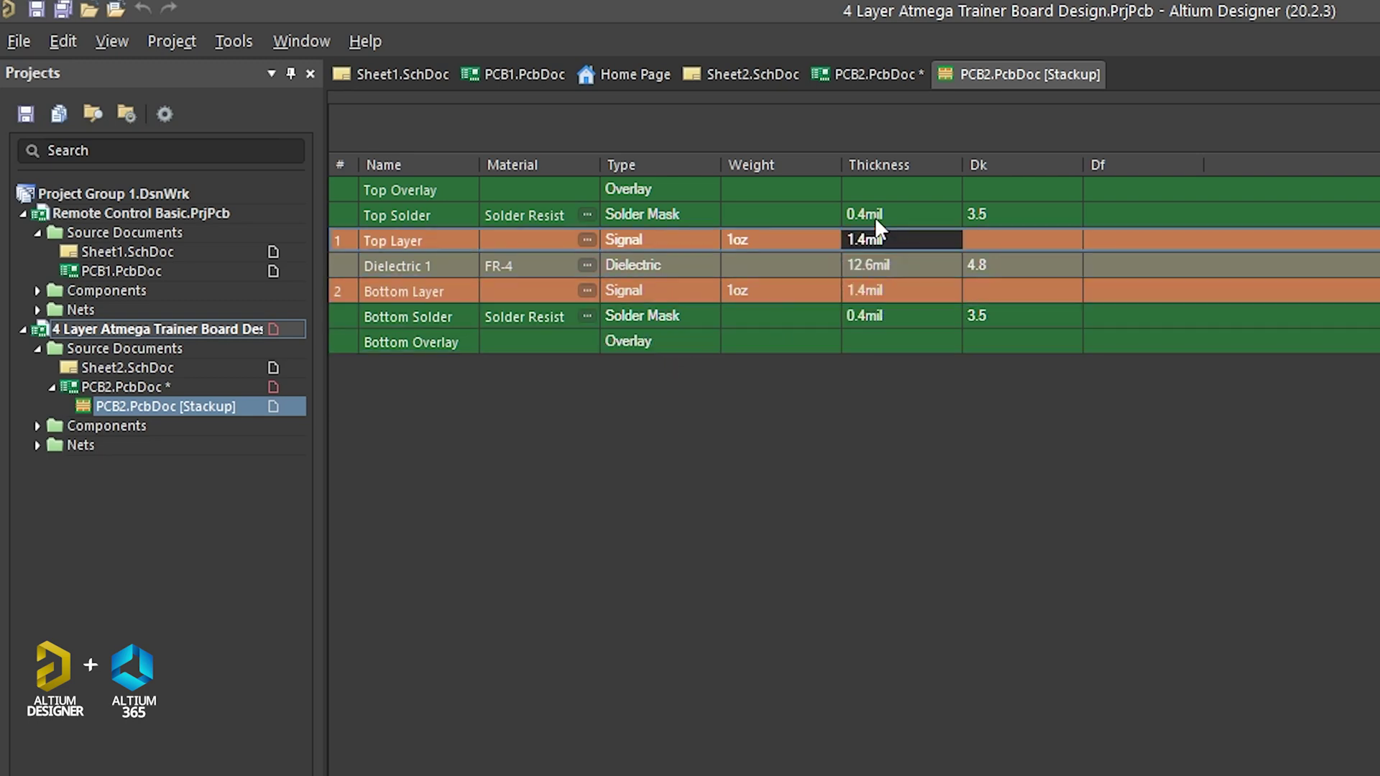
pyautogui.click(877, 209)
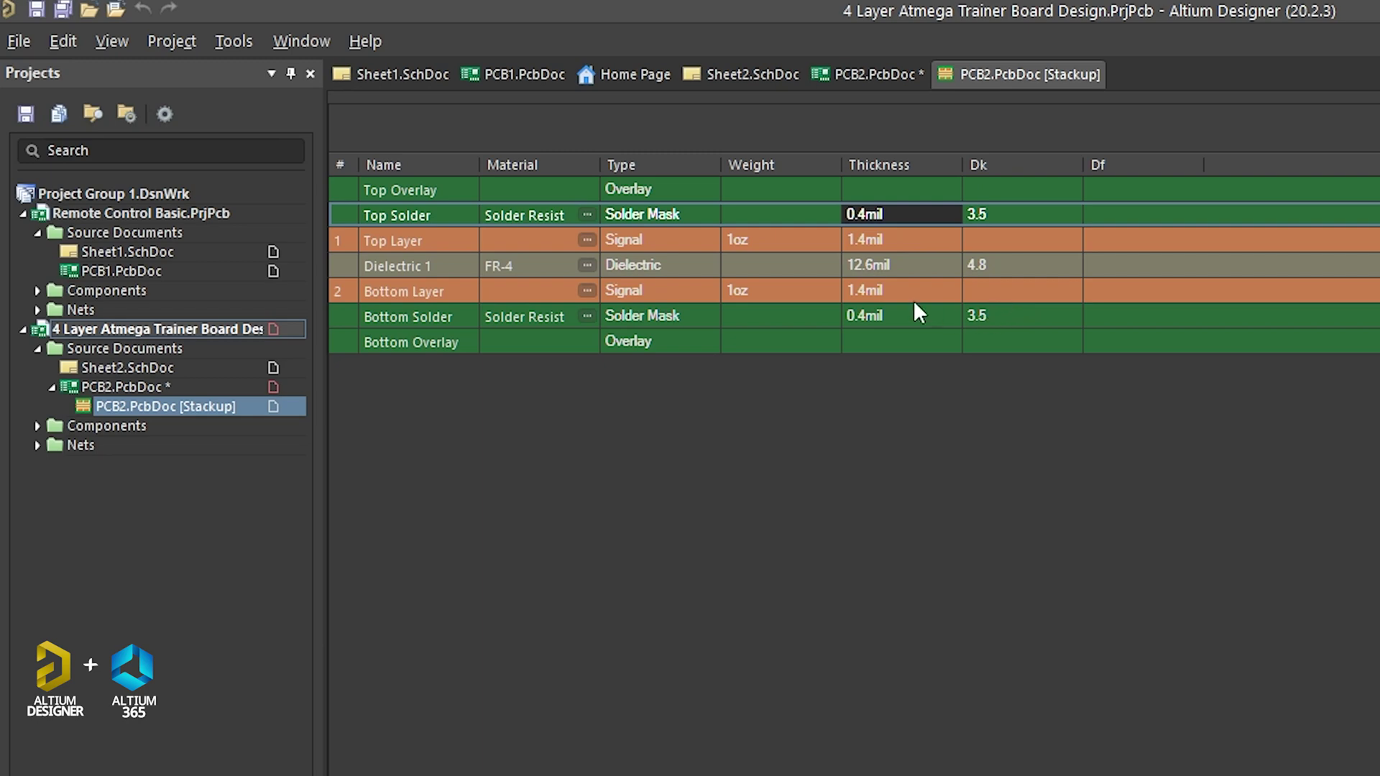
# Step: Insert a new Signal layer below the Top Layer
pyautogui.click(446, 291)
pyautogui.click(443, 240)
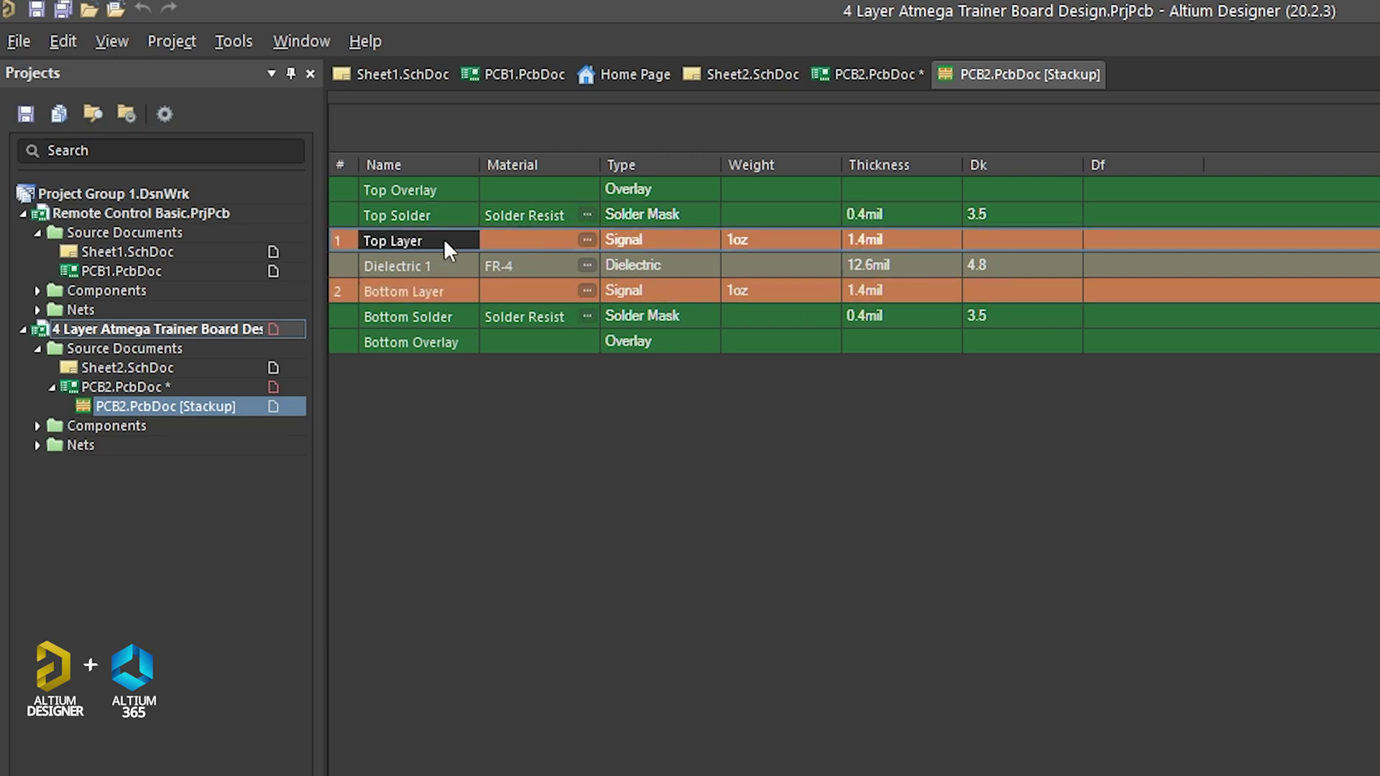
pyautogui.click(450, 292)
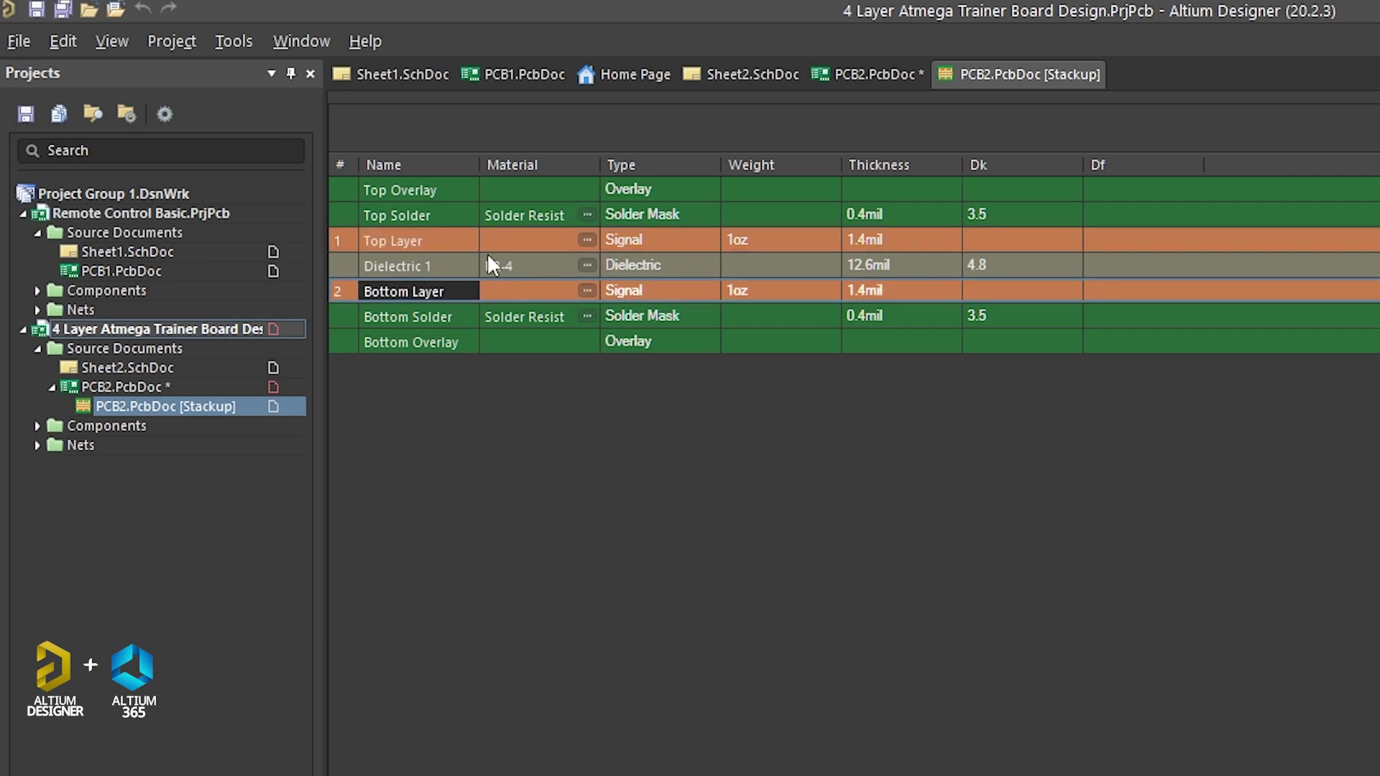
pyautogui.click(459, 240)
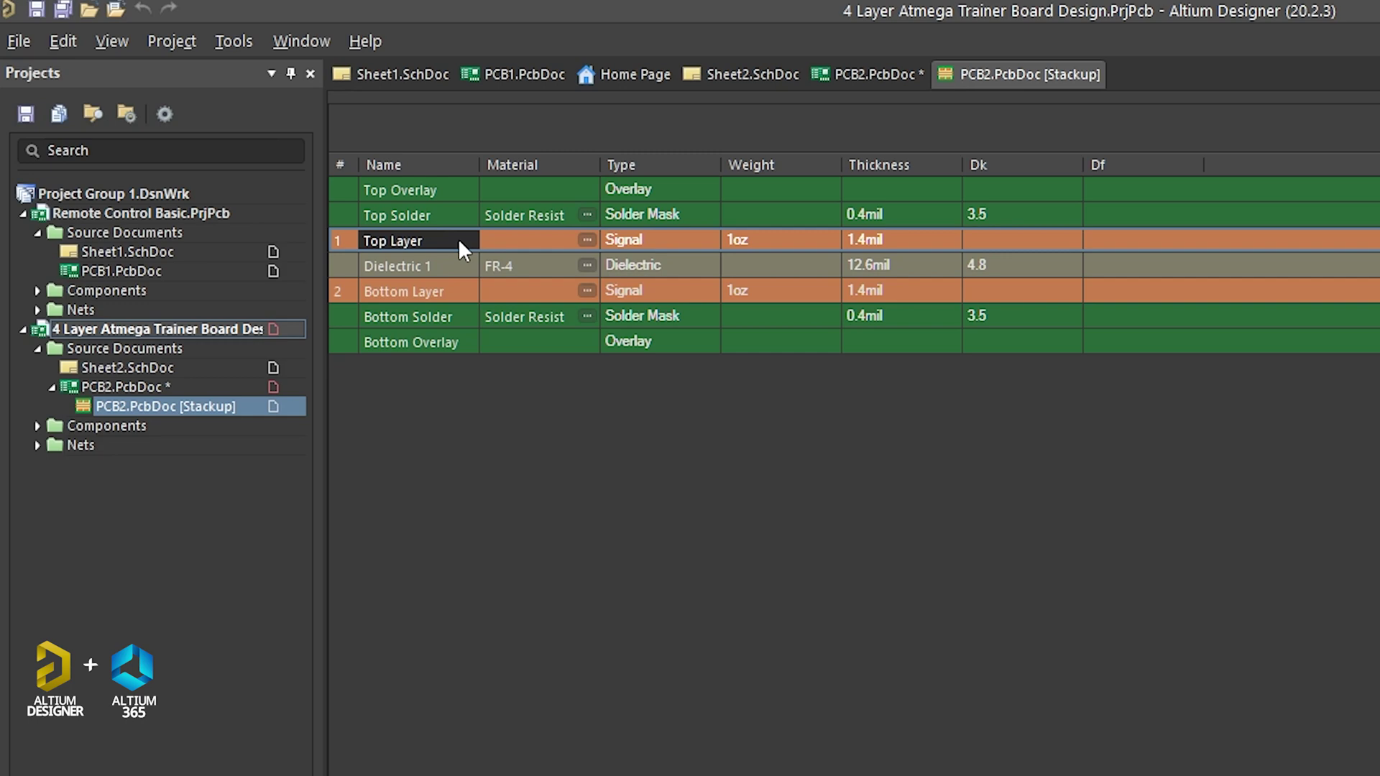
pyautogui.rightClick(459, 239)
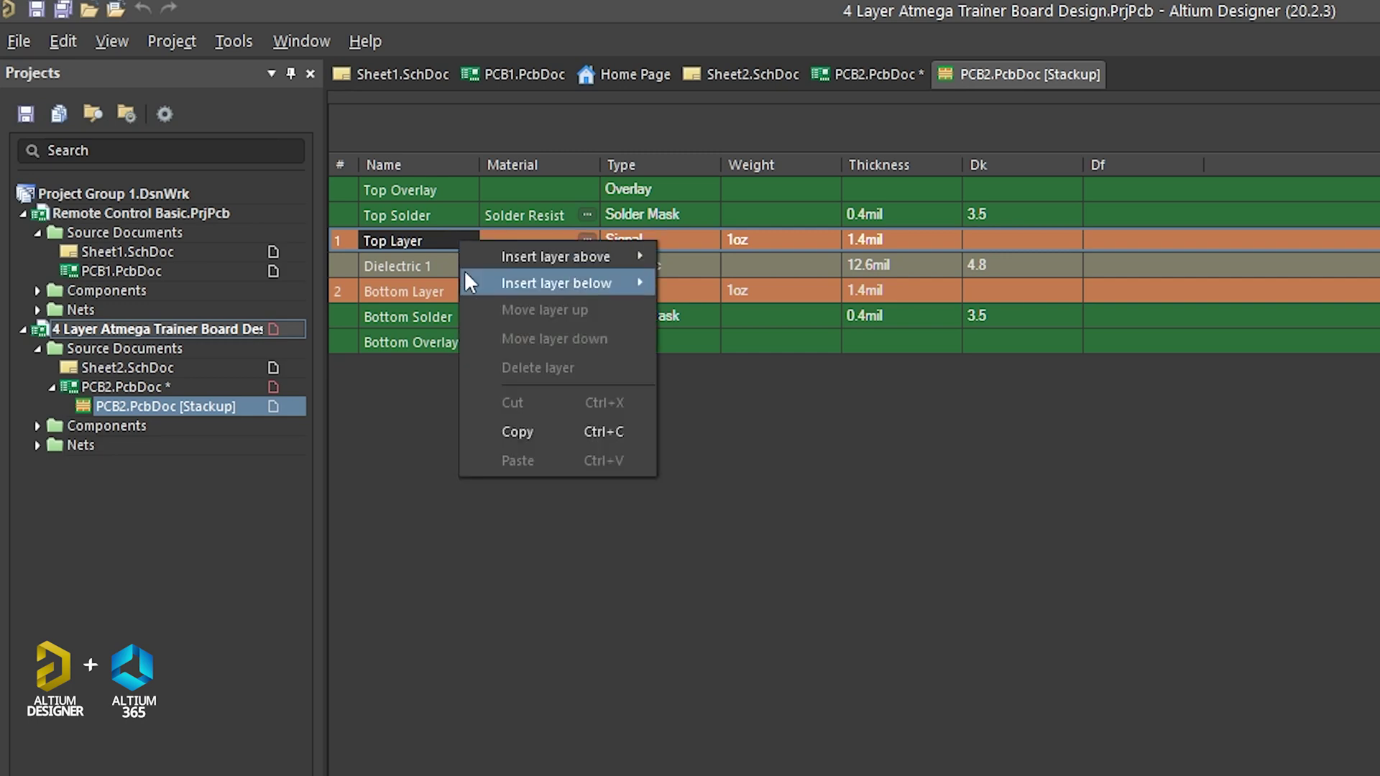
pyautogui.moveTo(467, 274)
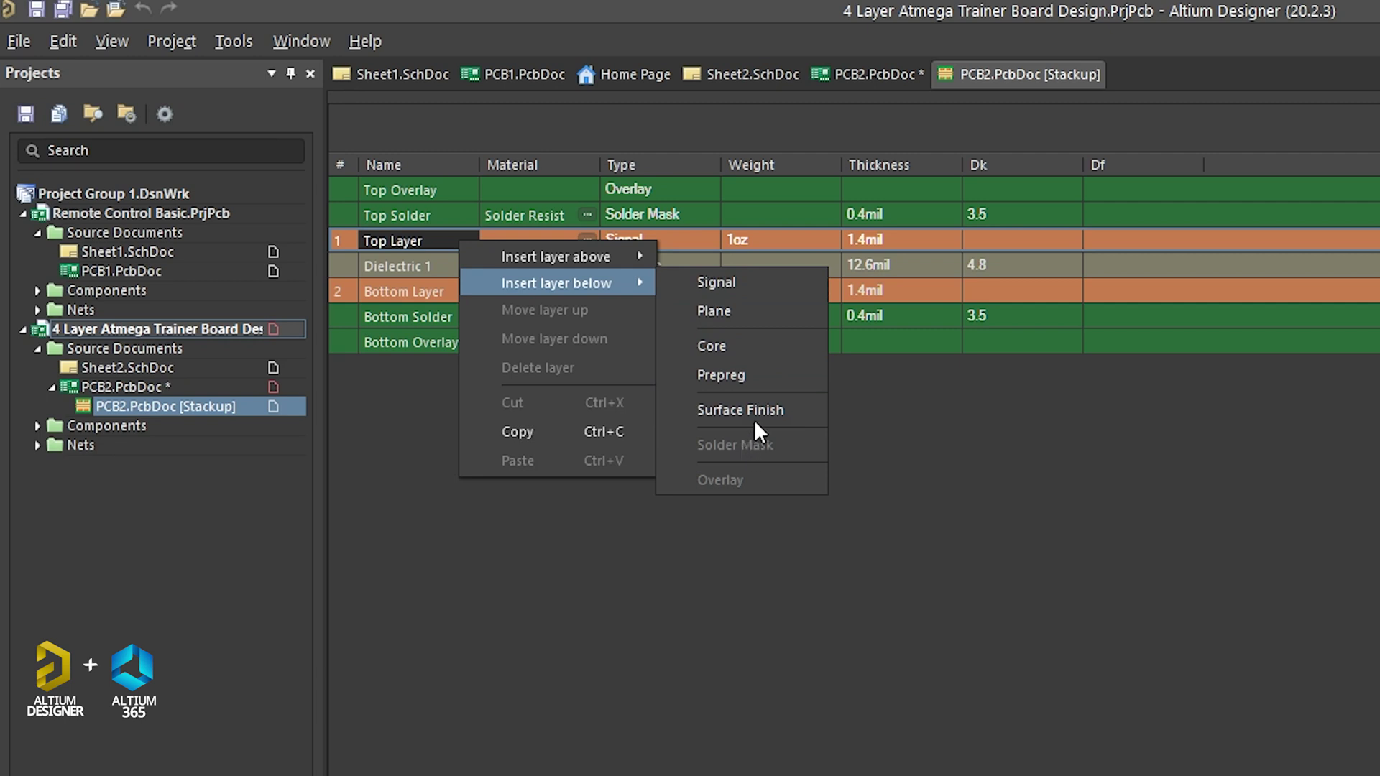
pyautogui.click(719, 282)
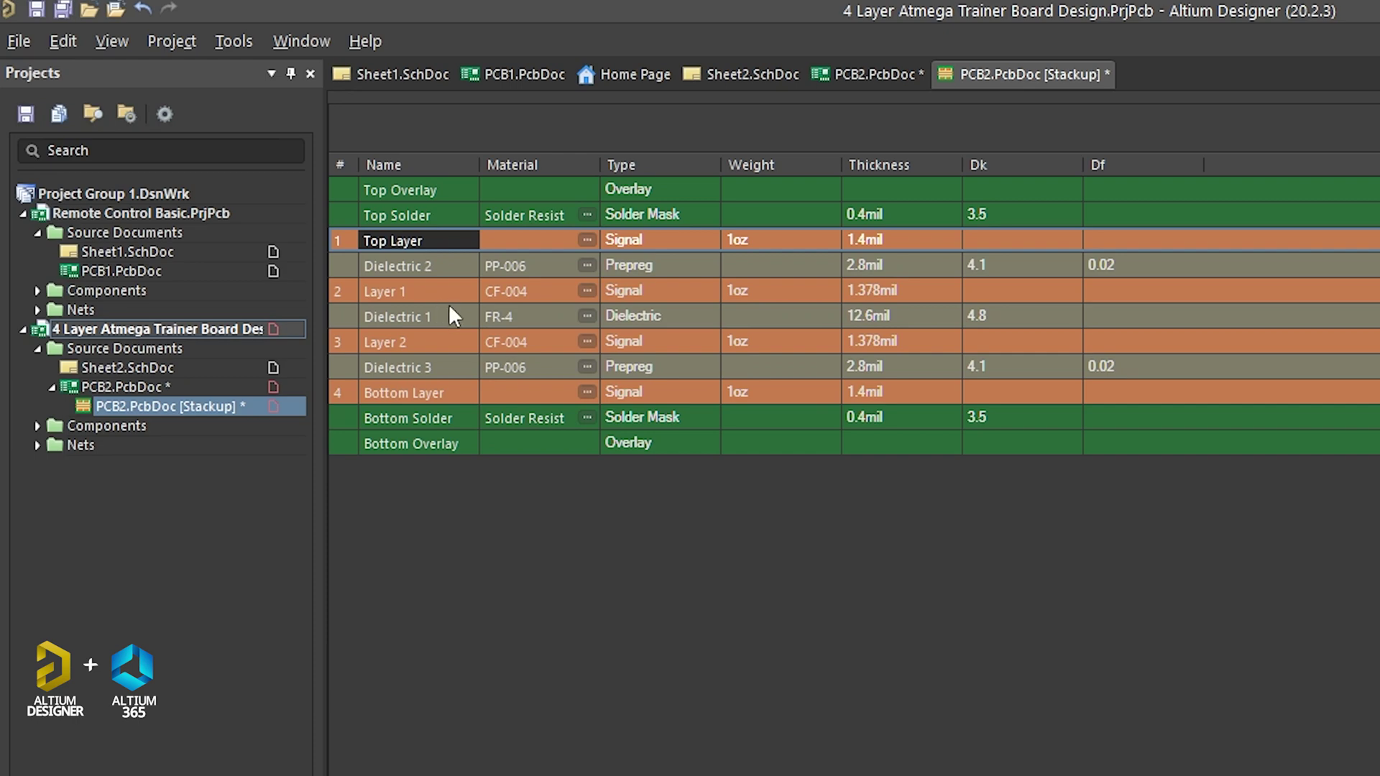
# Step: Review the new Layer 1 and Layer 2, then save the four-layer stackup
pyautogui.click(446, 286)
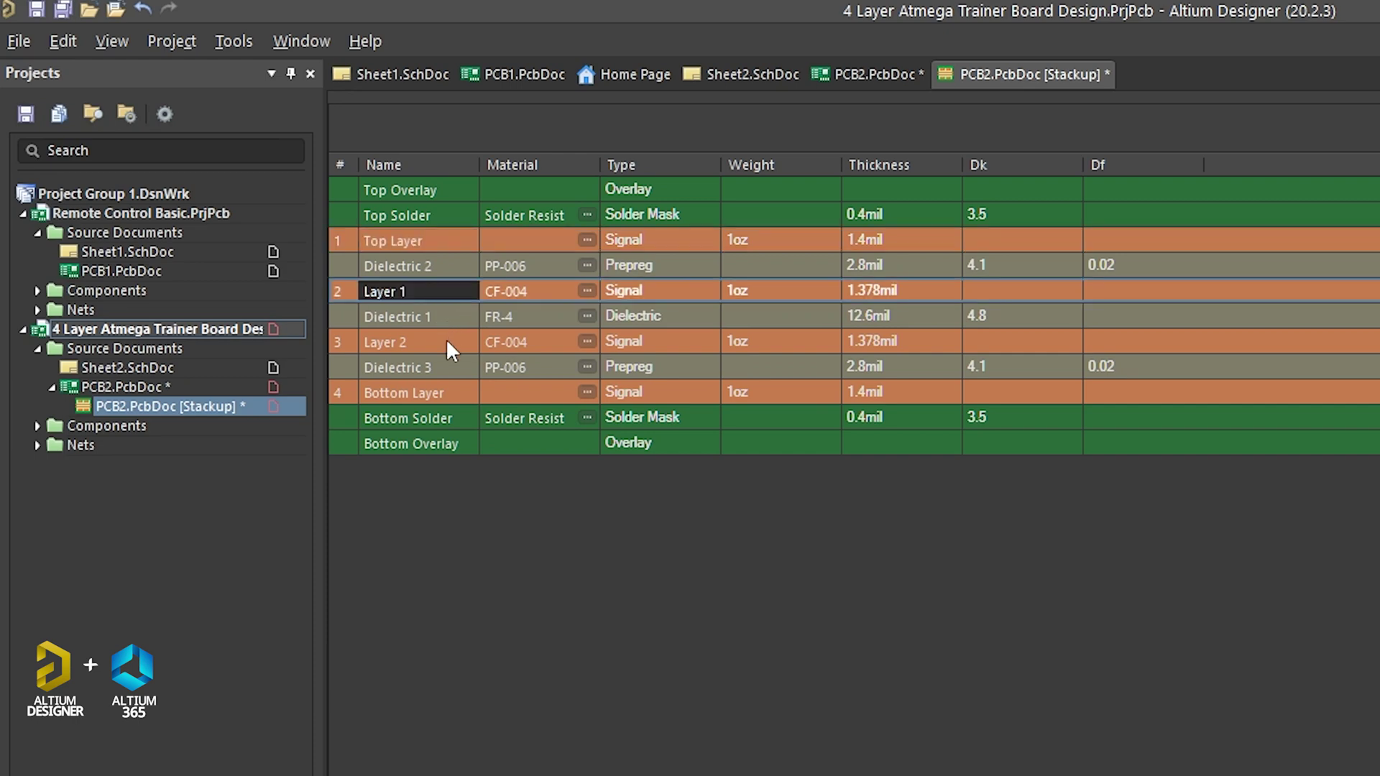
pyautogui.click(446, 338)
pyautogui.click(449, 289)
pyautogui.click(451, 342)
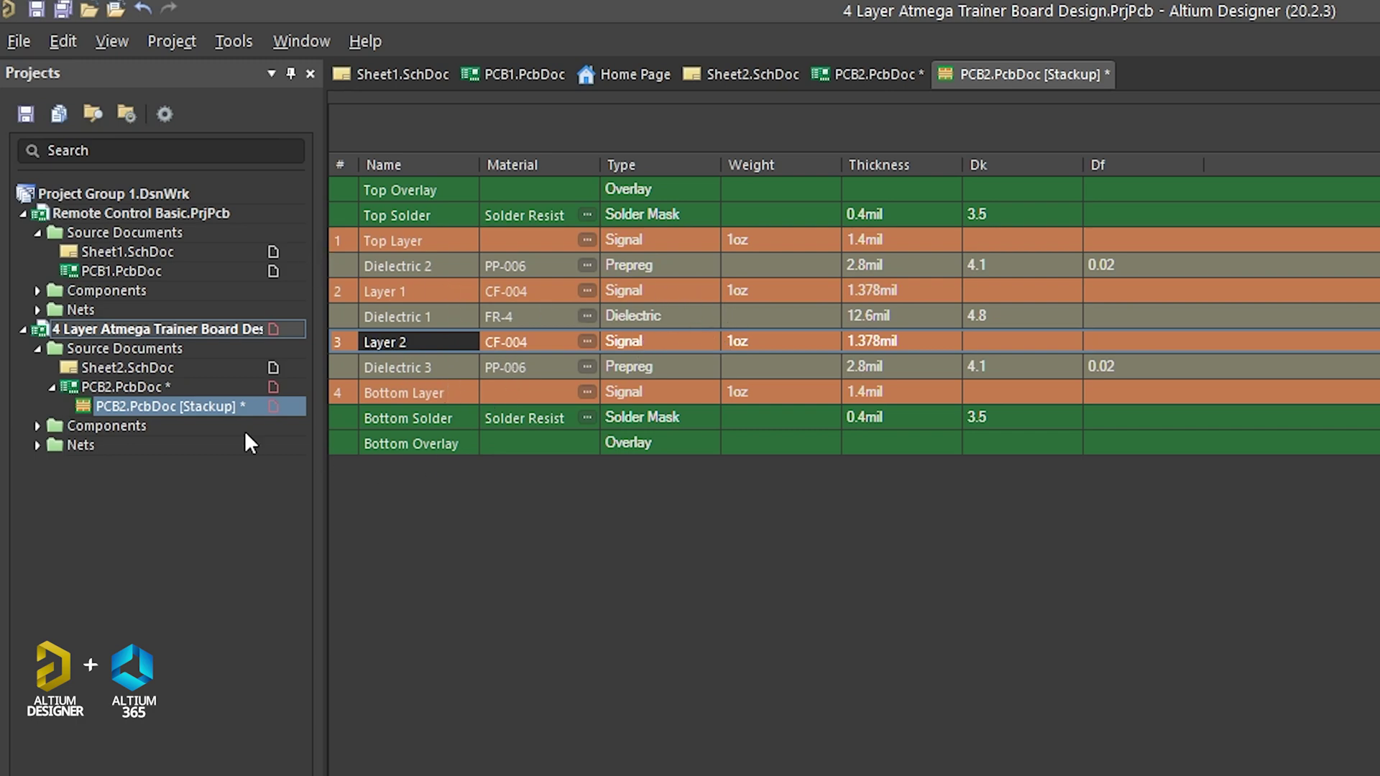
pyautogui.click(135, 405)
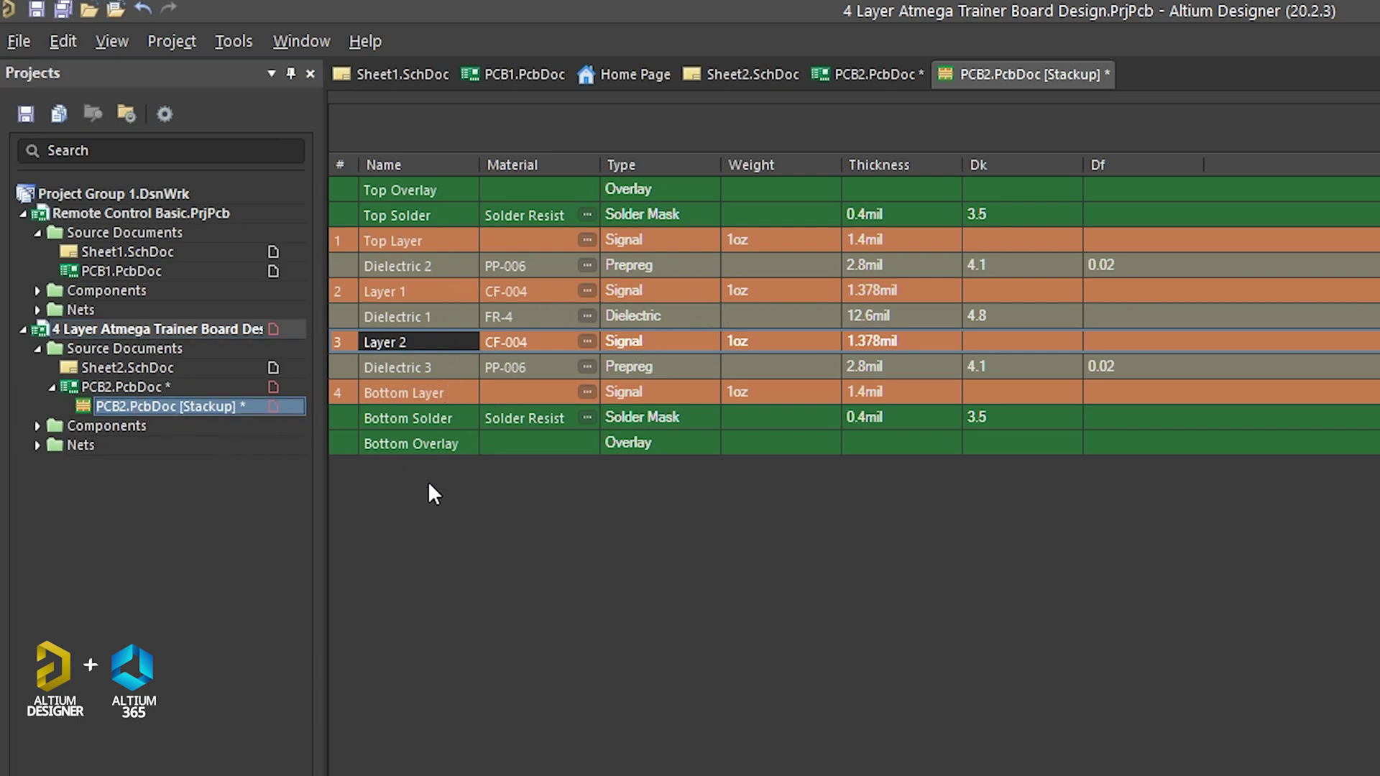
pyautogui.hotkey('ctrl', 's')
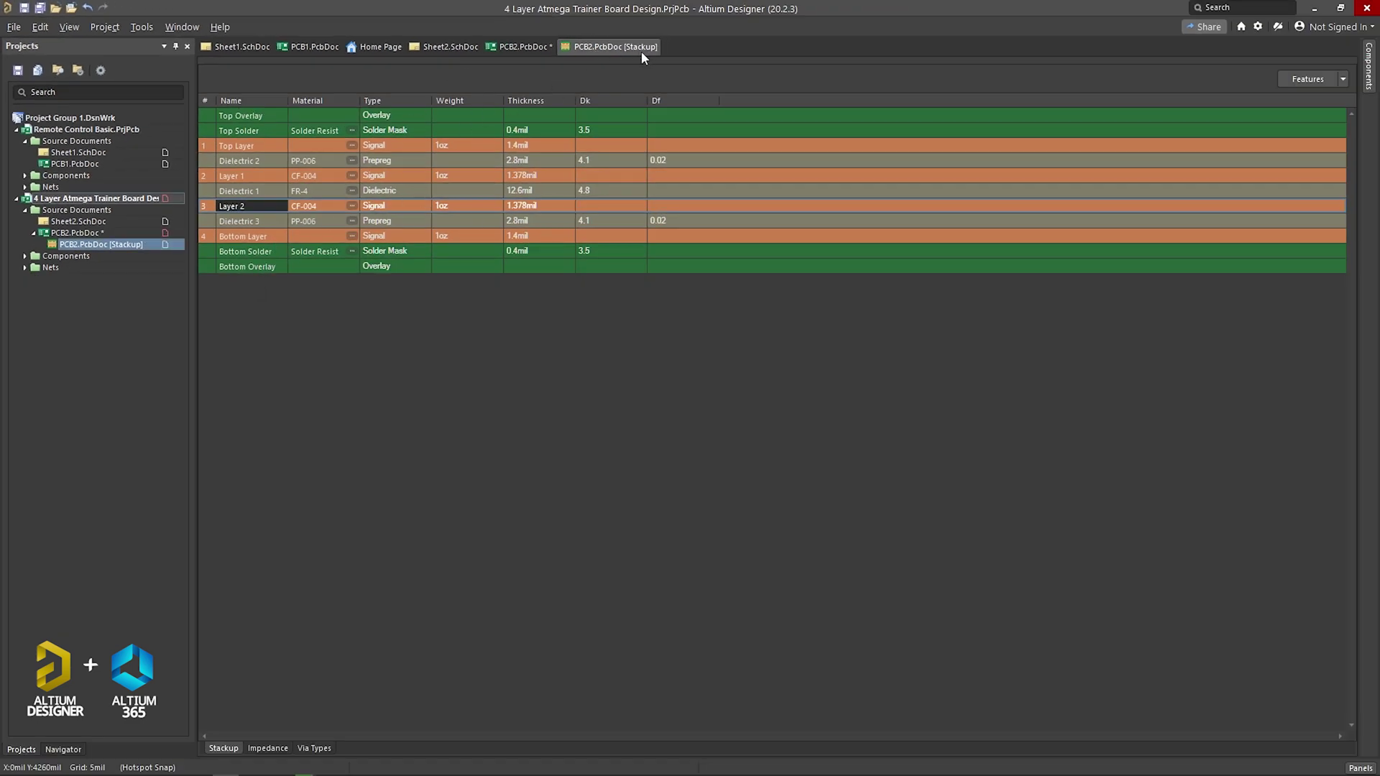
pyautogui.click(524, 46)
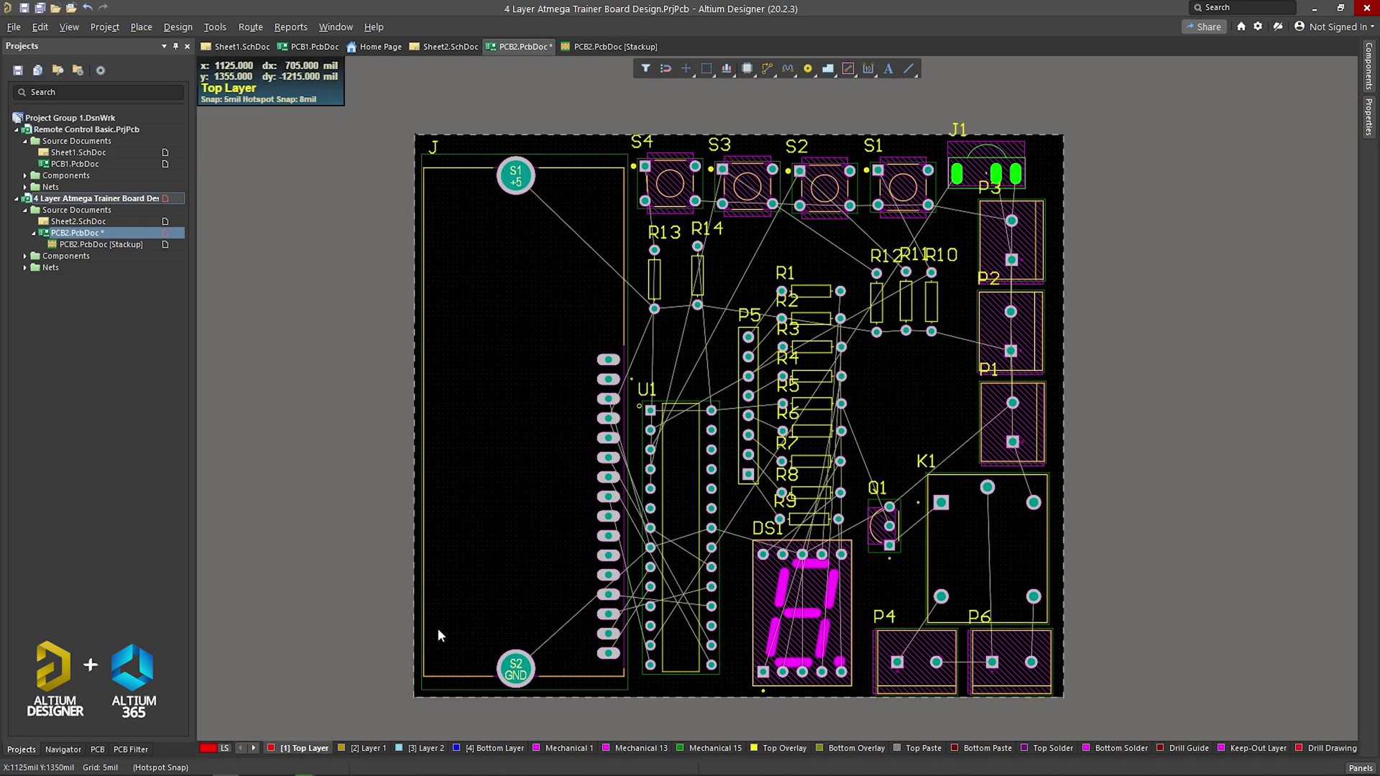
pyautogui.click(365, 748)
pyautogui.click(406, 749)
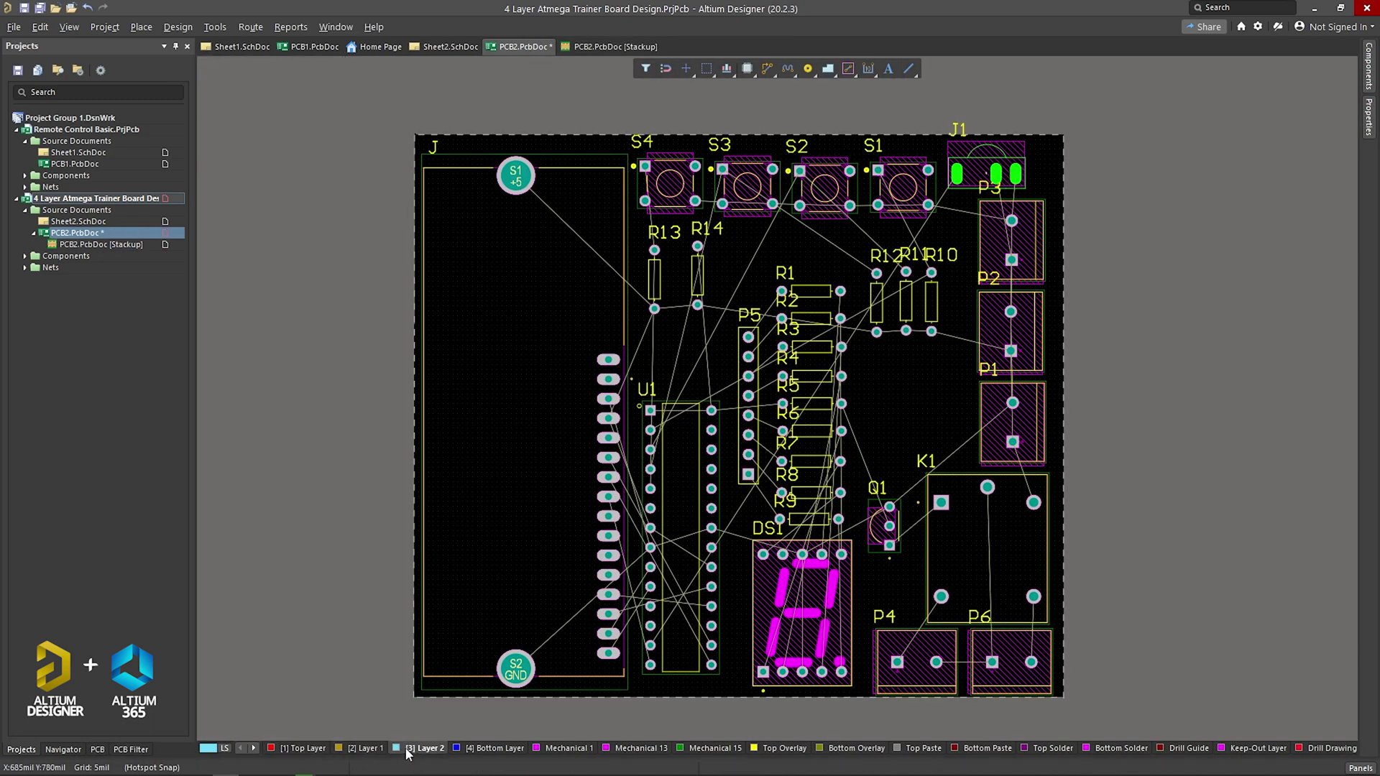
pyautogui.doubleClick(365, 749)
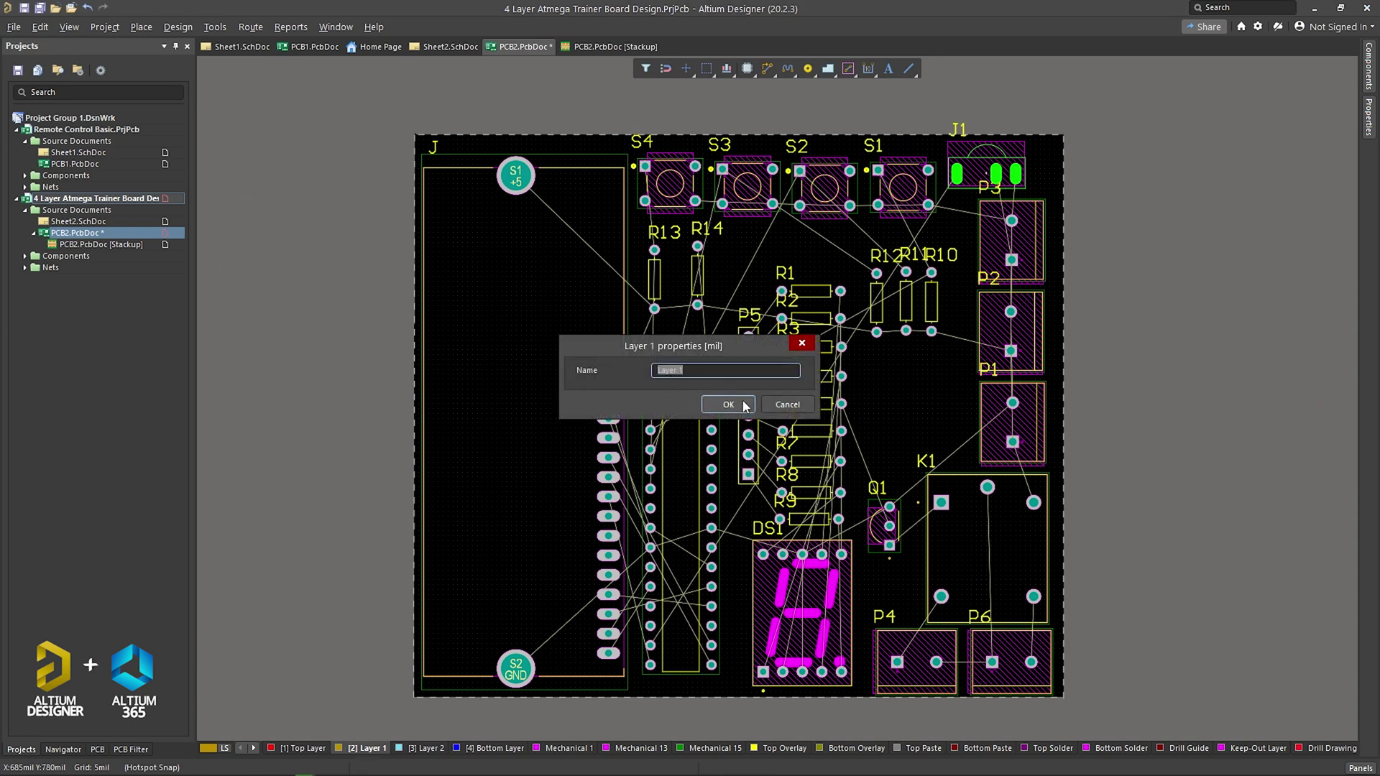
pyautogui.click(789, 404)
pyautogui.click(413, 749)
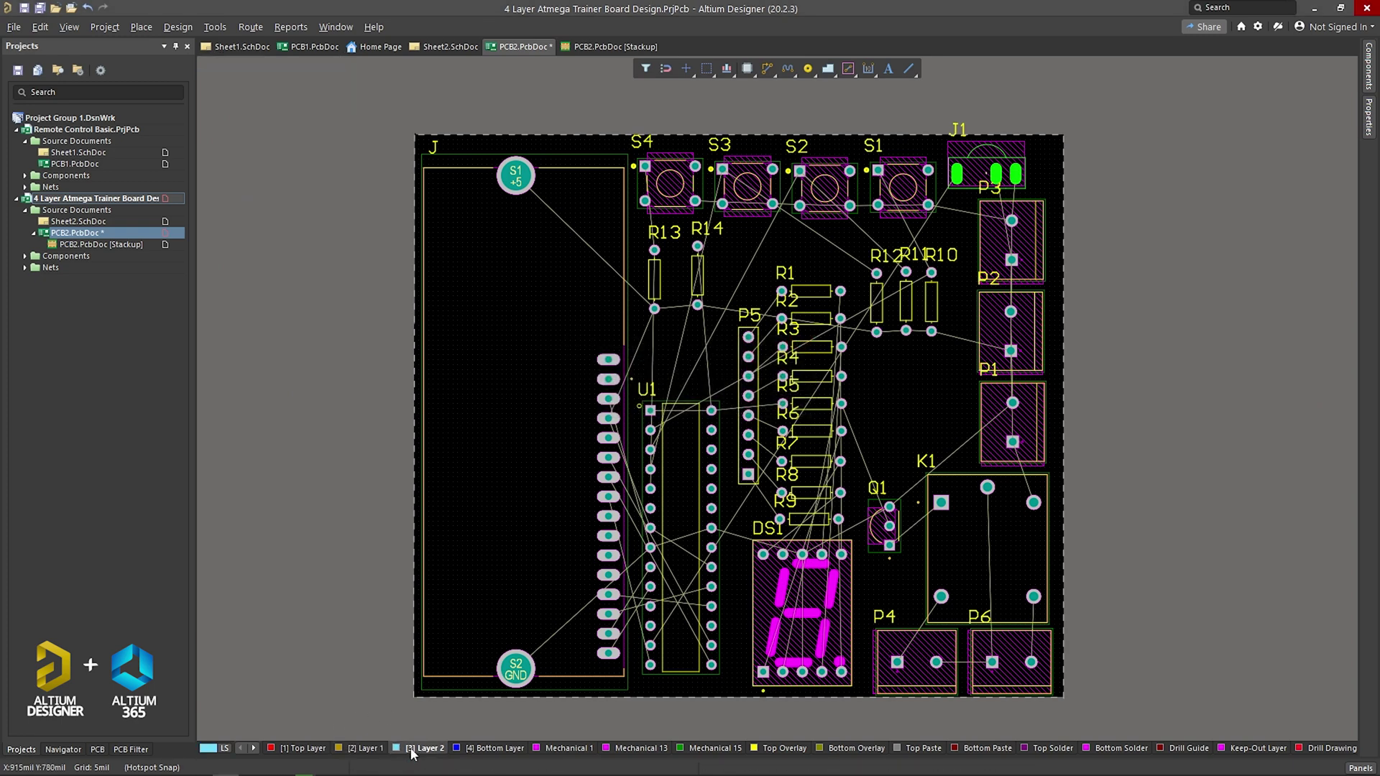
pyautogui.doubleClick(415, 749)
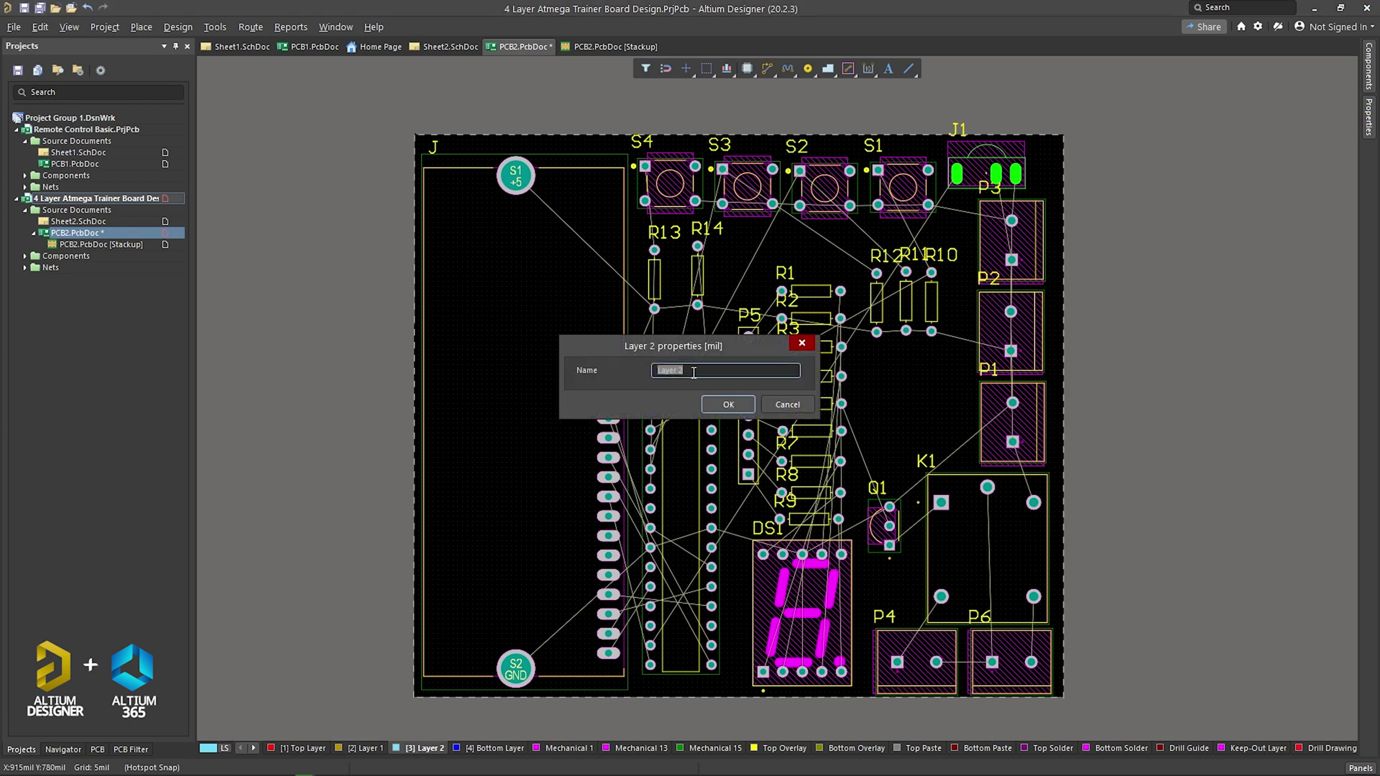
pyautogui.click(799, 406)
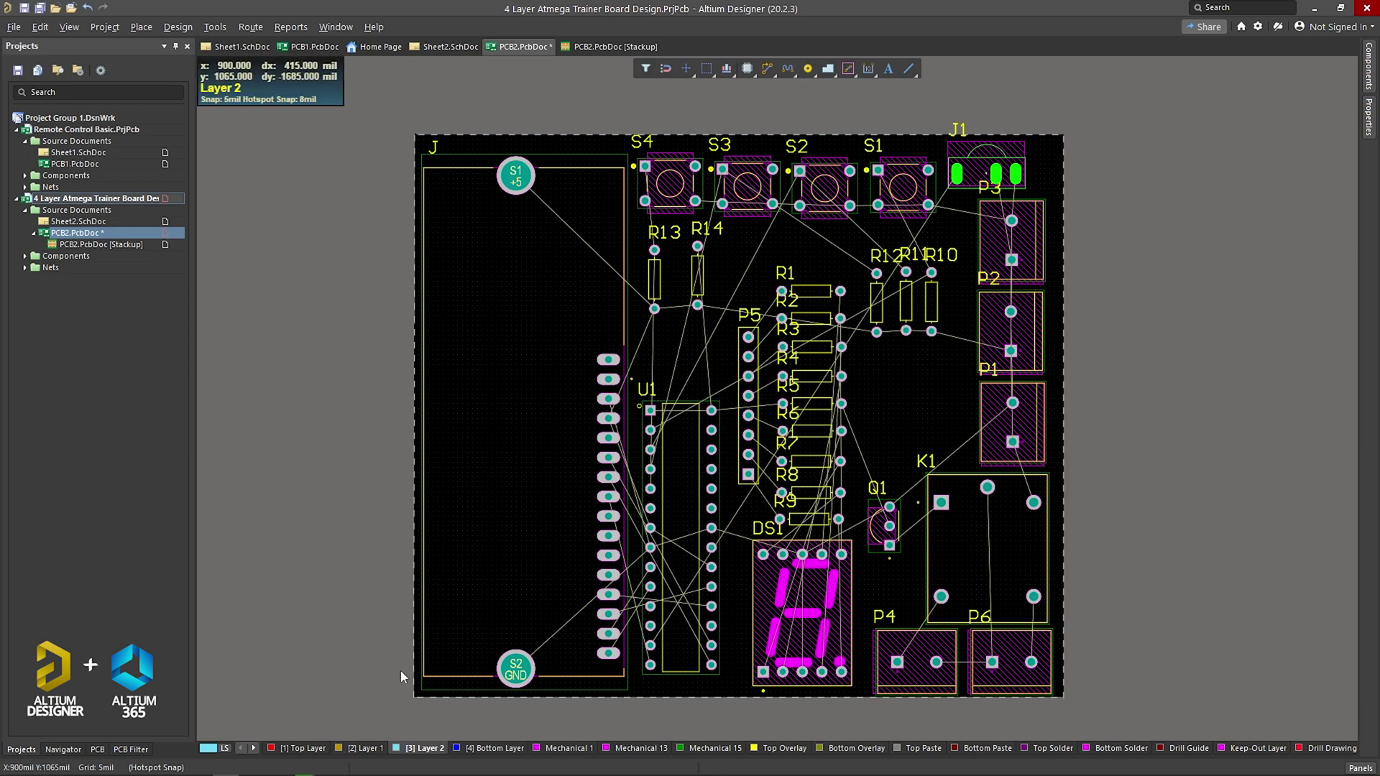
pyautogui.click(505, 306)
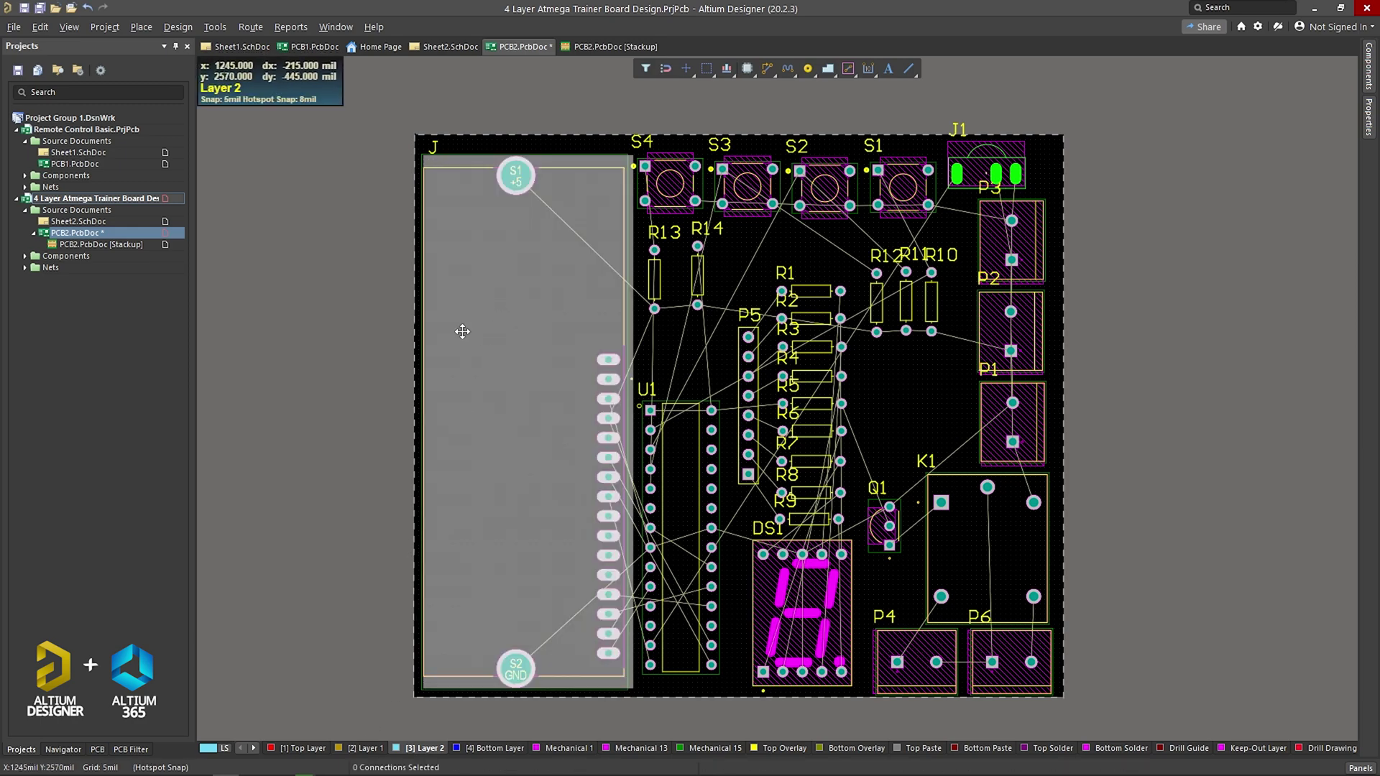
pyautogui.click(459, 106)
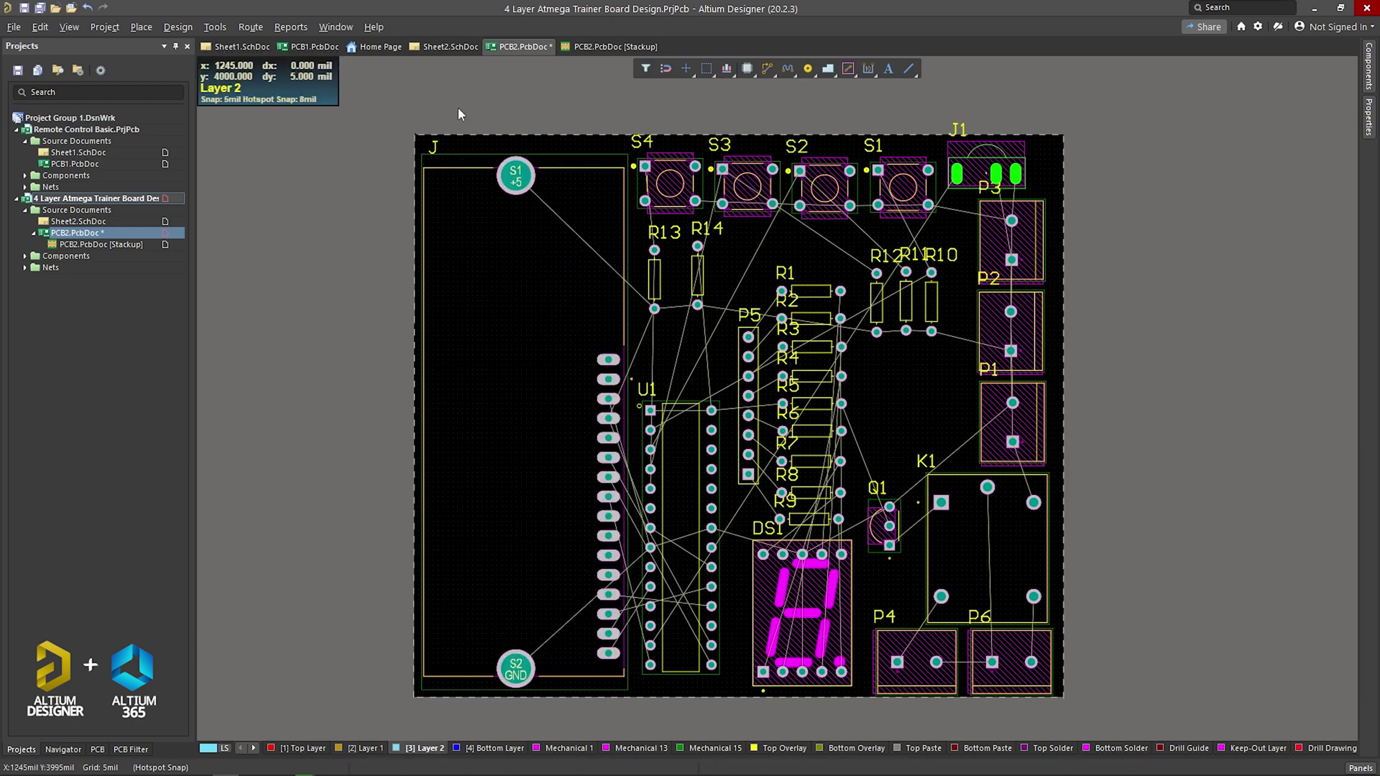
# Step: Auto-route all connections with the Default Multi Layer Board strategy, routing 68 of 68
pyautogui.click(250, 27)
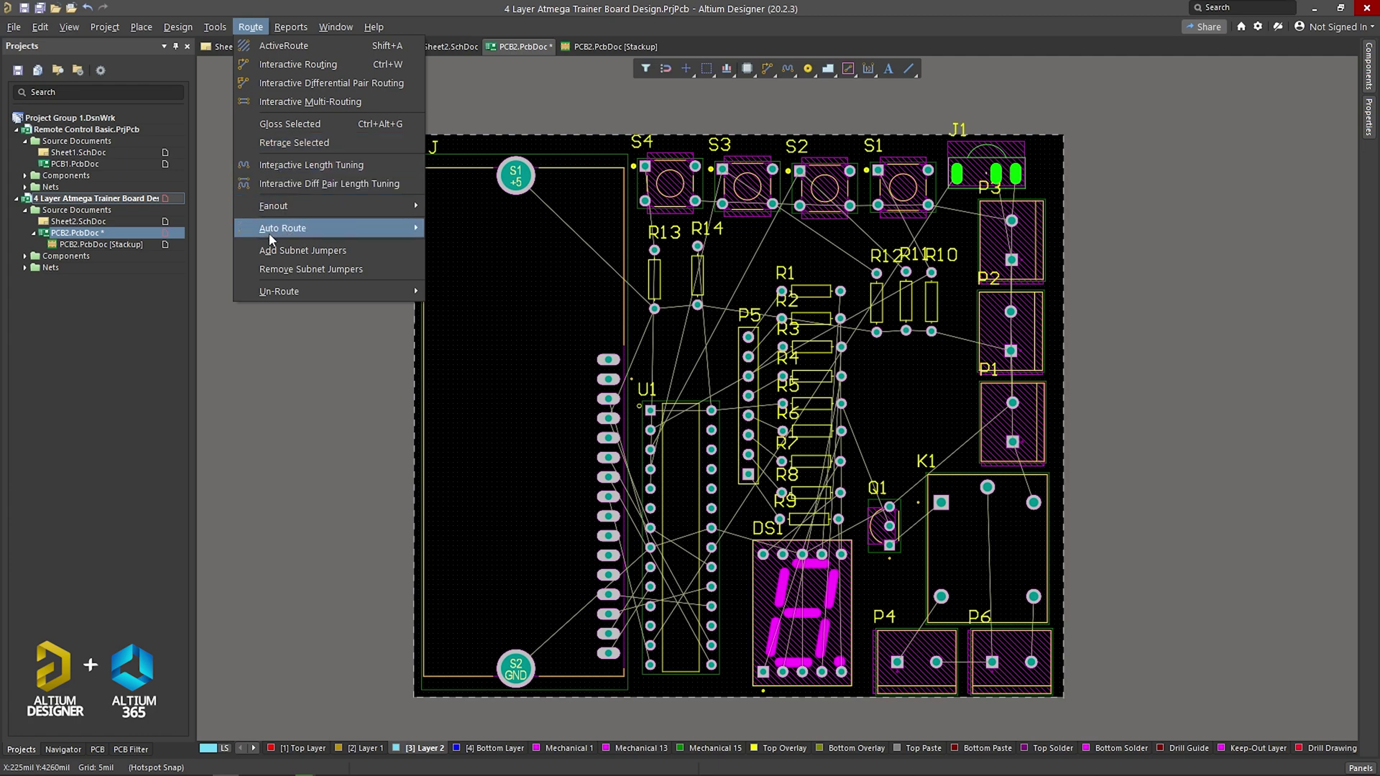
pyautogui.moveTo(278, 238)
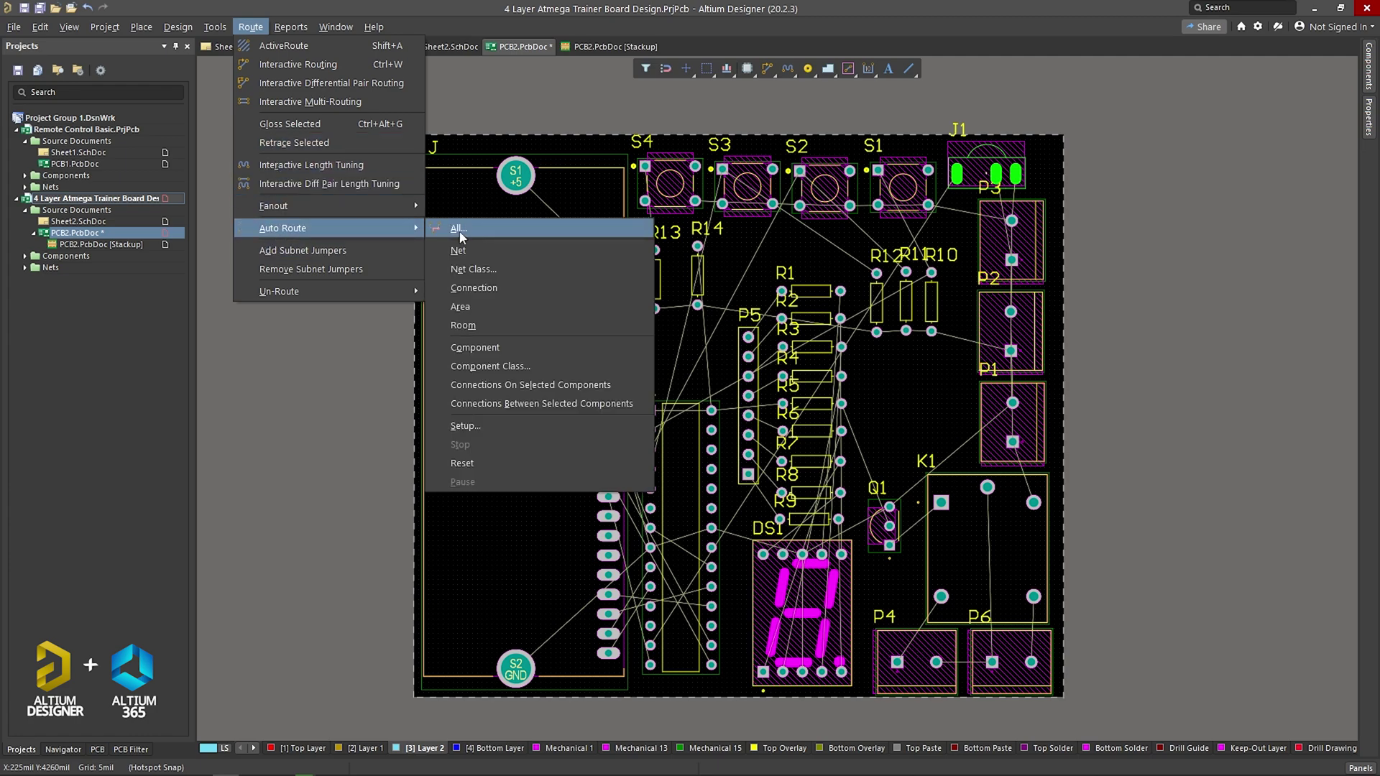
pyautogui.click(459, 228)
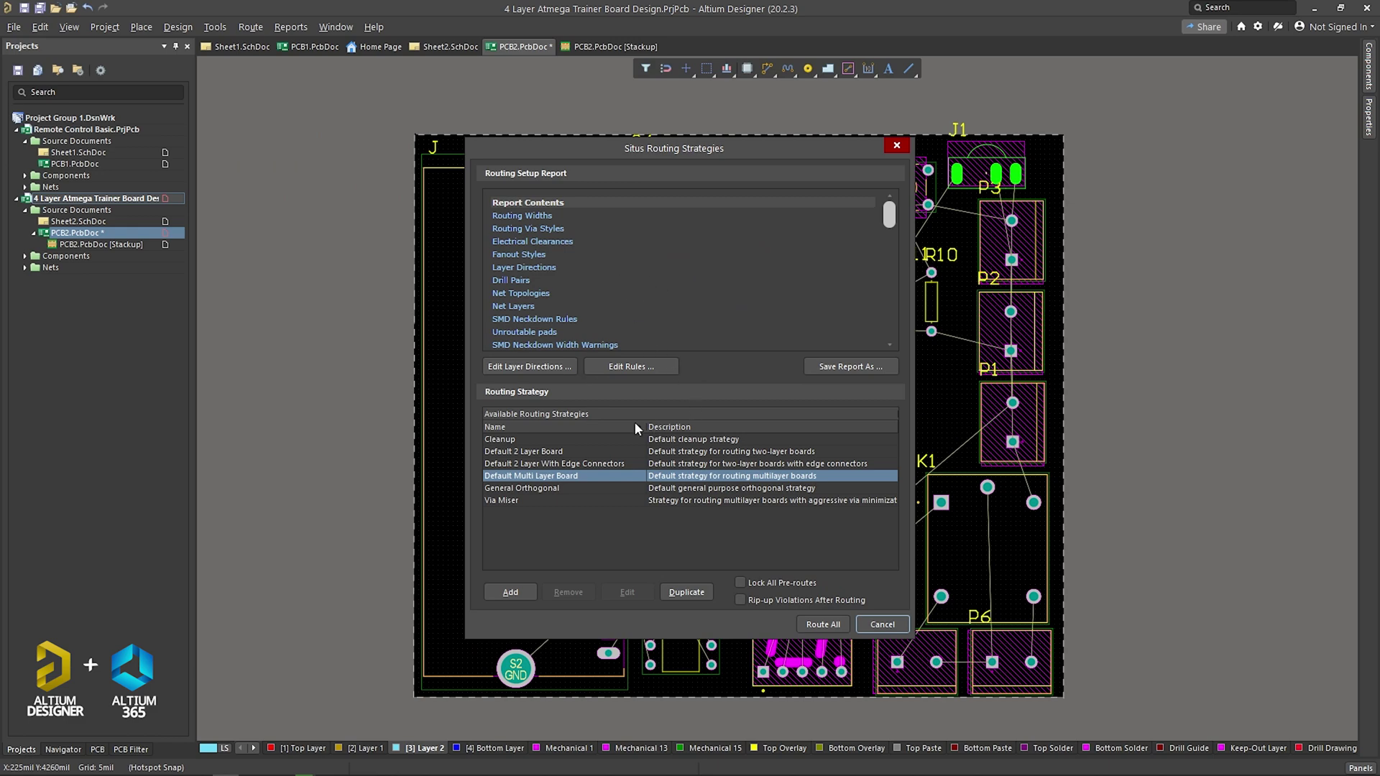
pyautogui.click(518, 370)
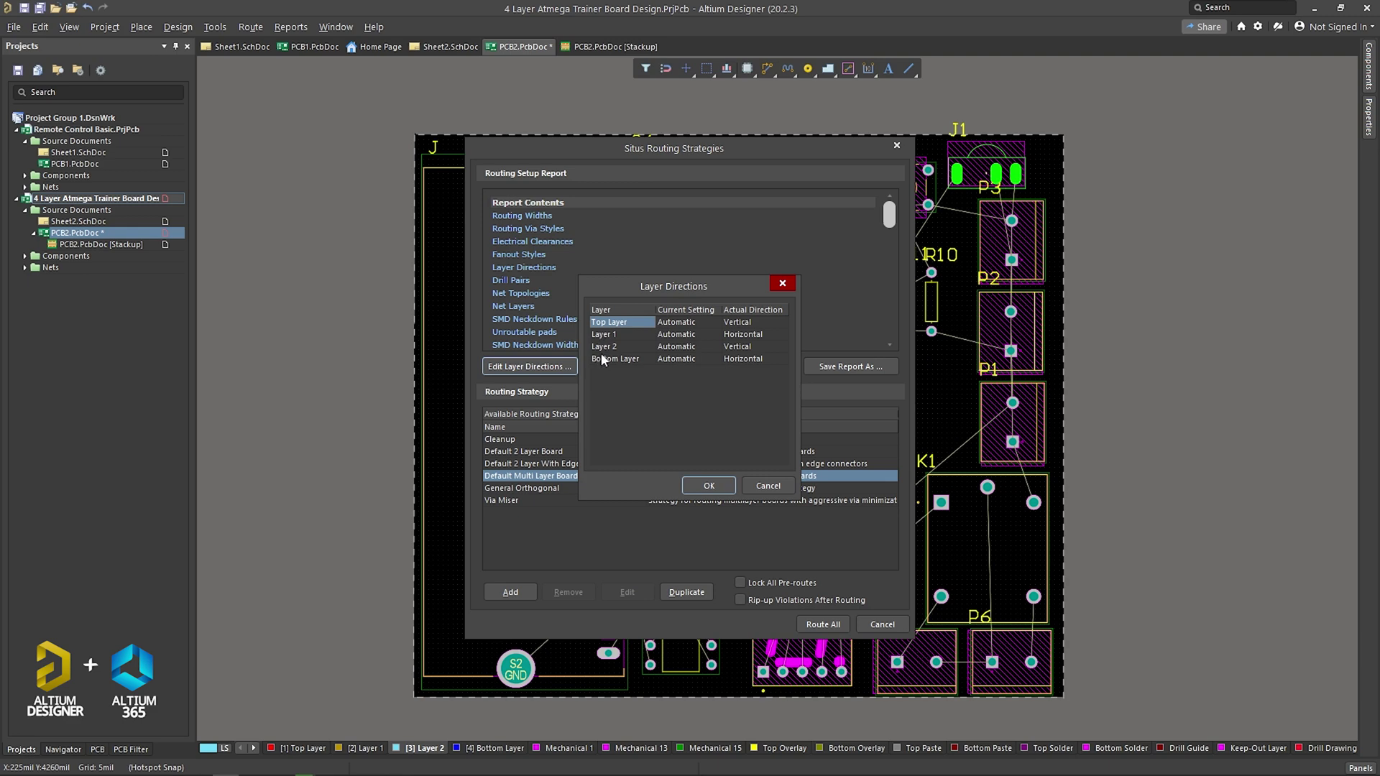
pyautogui.click(784, 283)
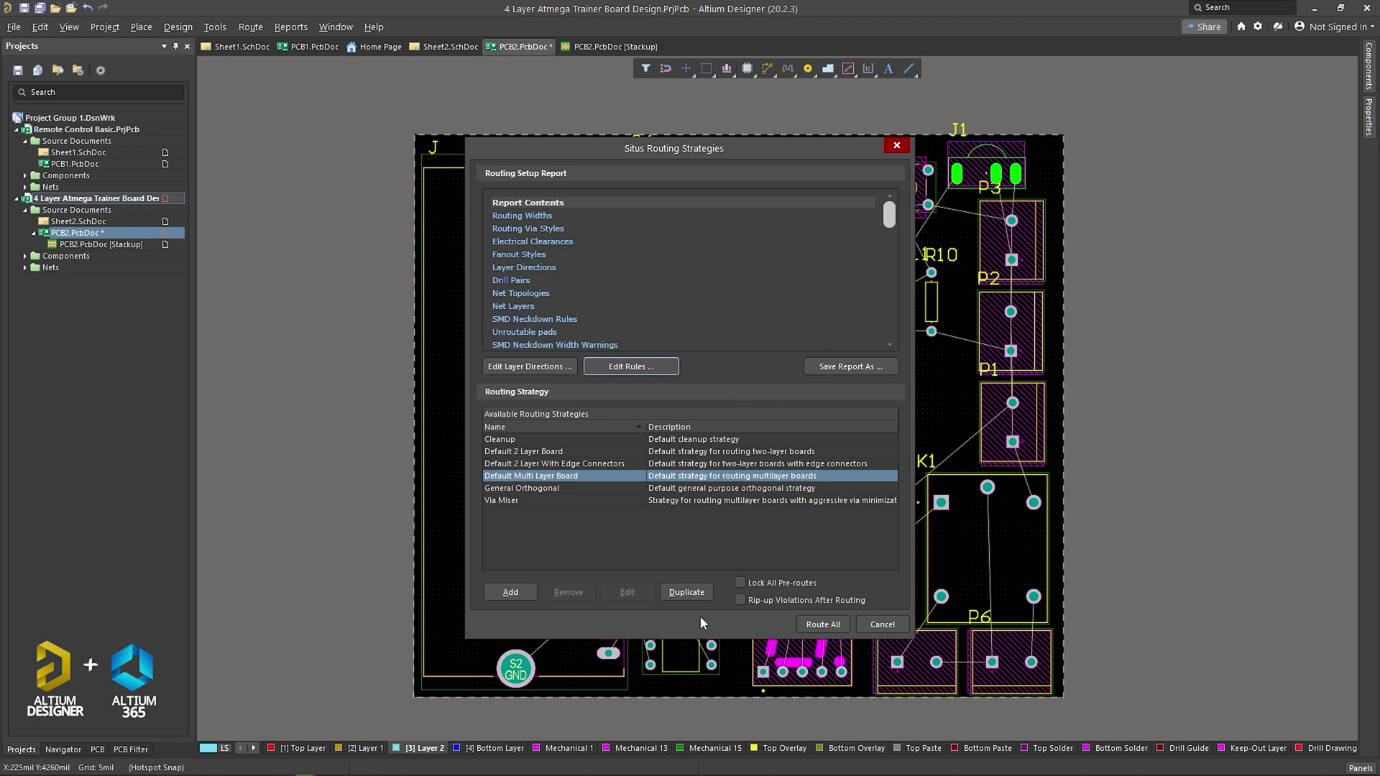
pyautogui.click(820, 625)
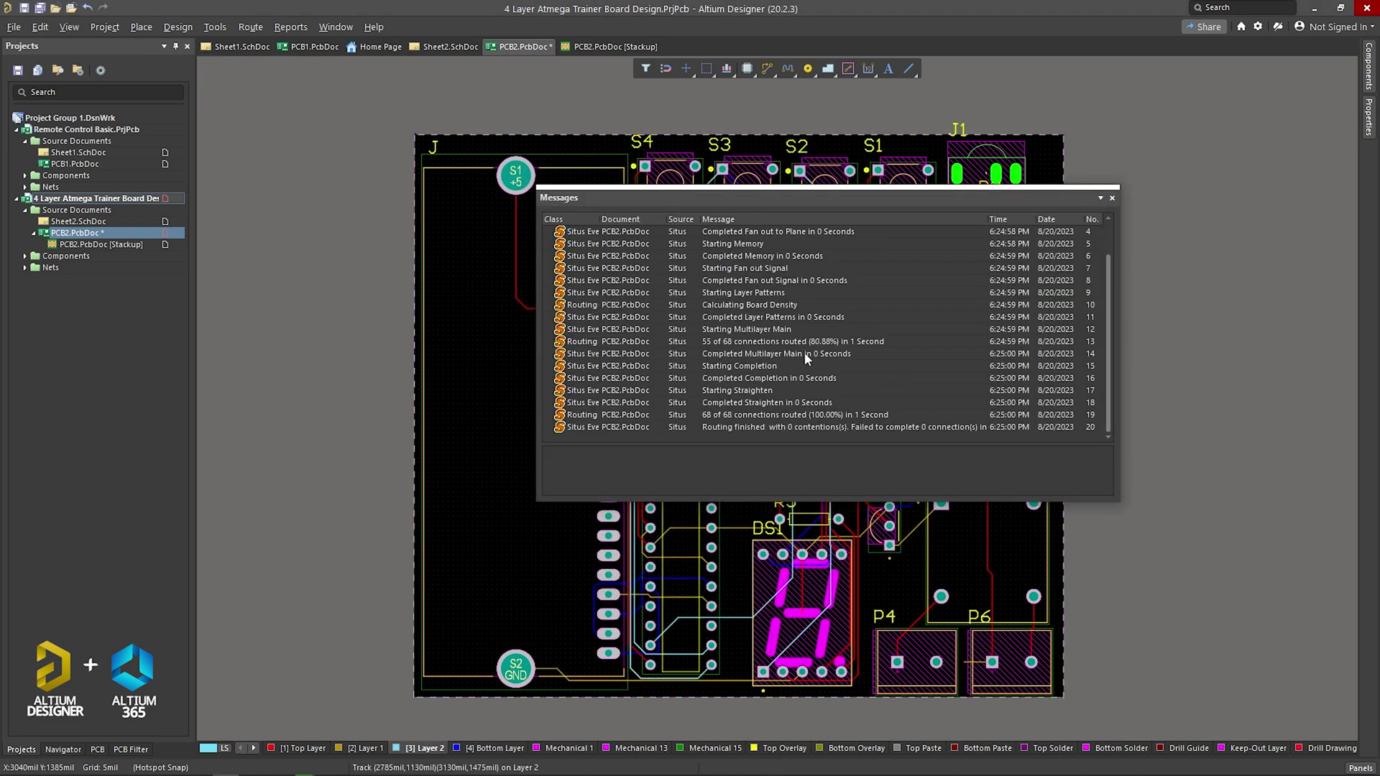
# Step: Close the routing log and inspect the diagonal Layer 2 track from U1
pyautogui.click(1116, 199)
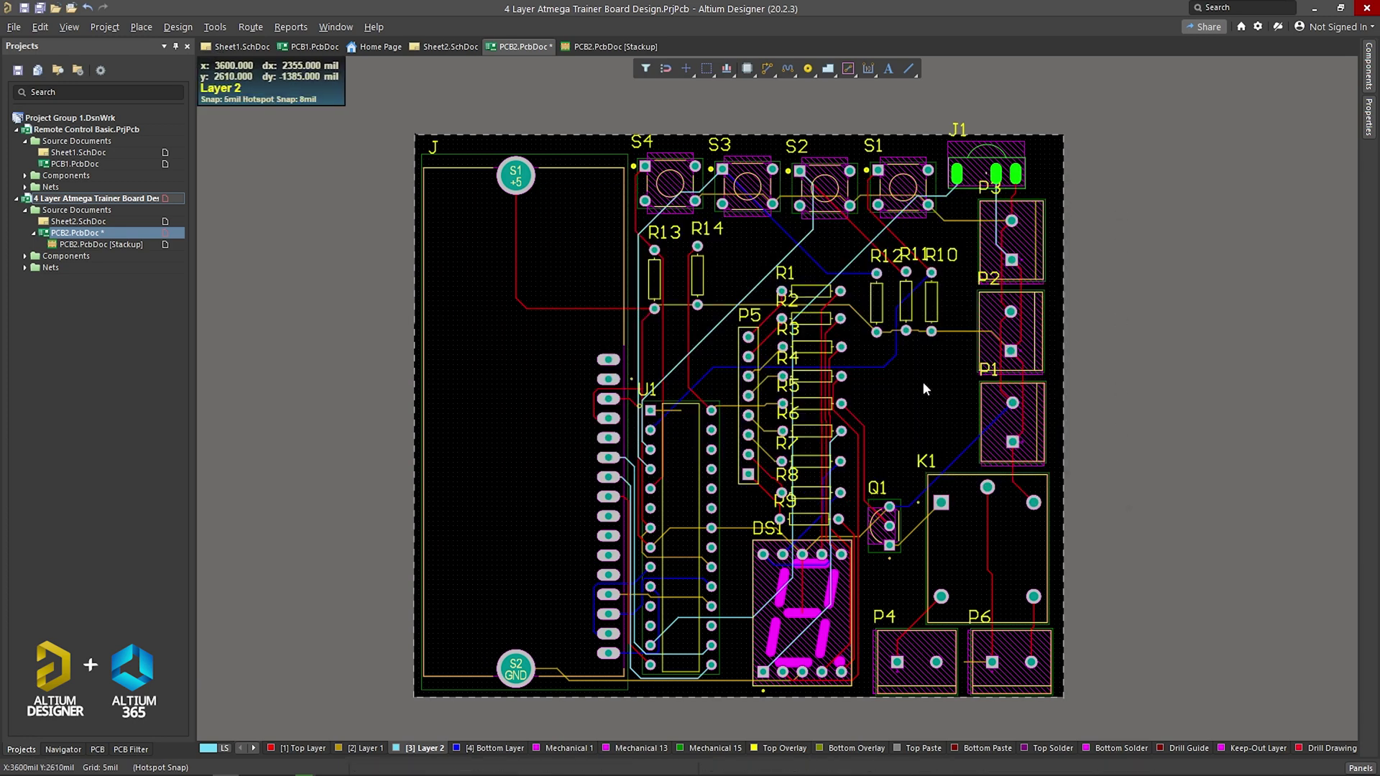
pyautogui.keyDown('ctrl'); pyautogui.scroll(1, 922, 381); pyautogui.keyUp('ctrl')
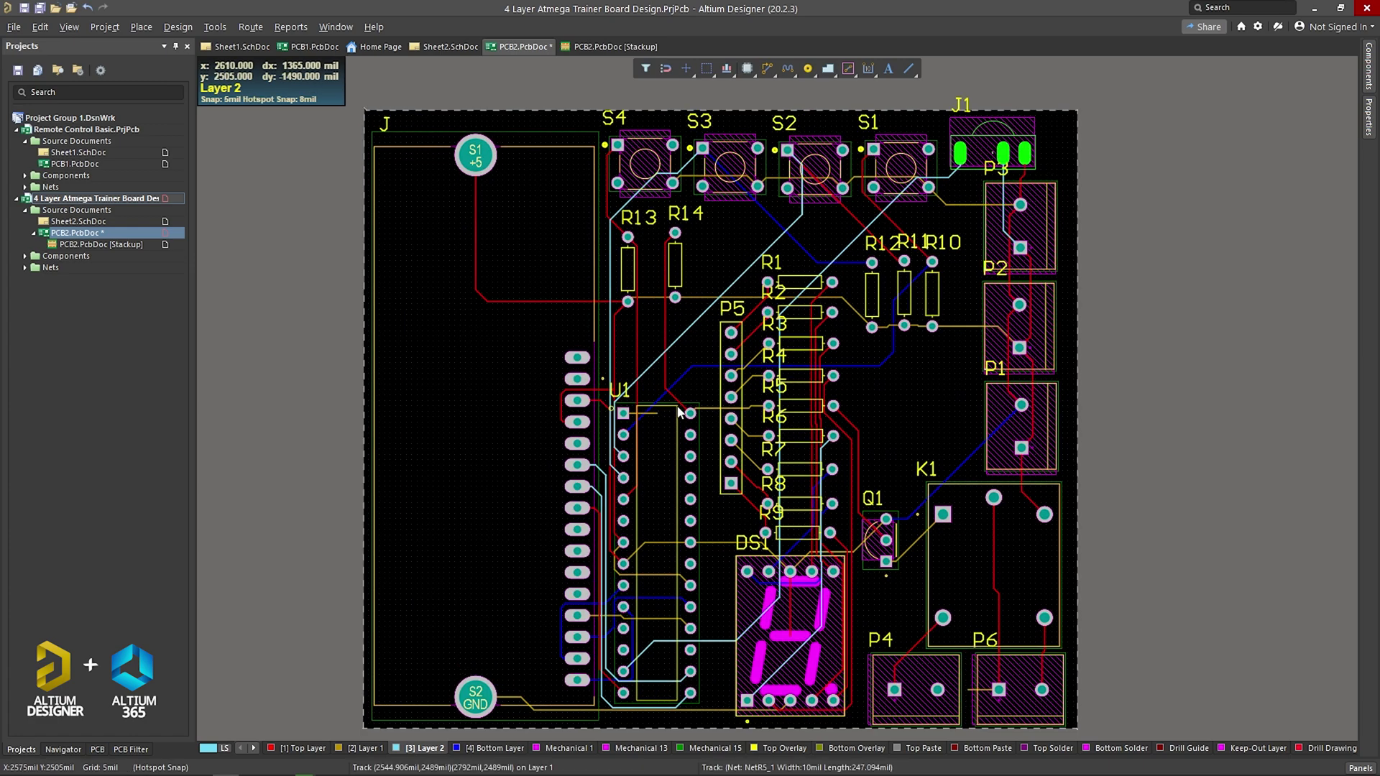
pyautogui.keyDown('ctrl'); pyautogui.scroll(3, 683, 252); pyautogui.keyUp('ctrl')
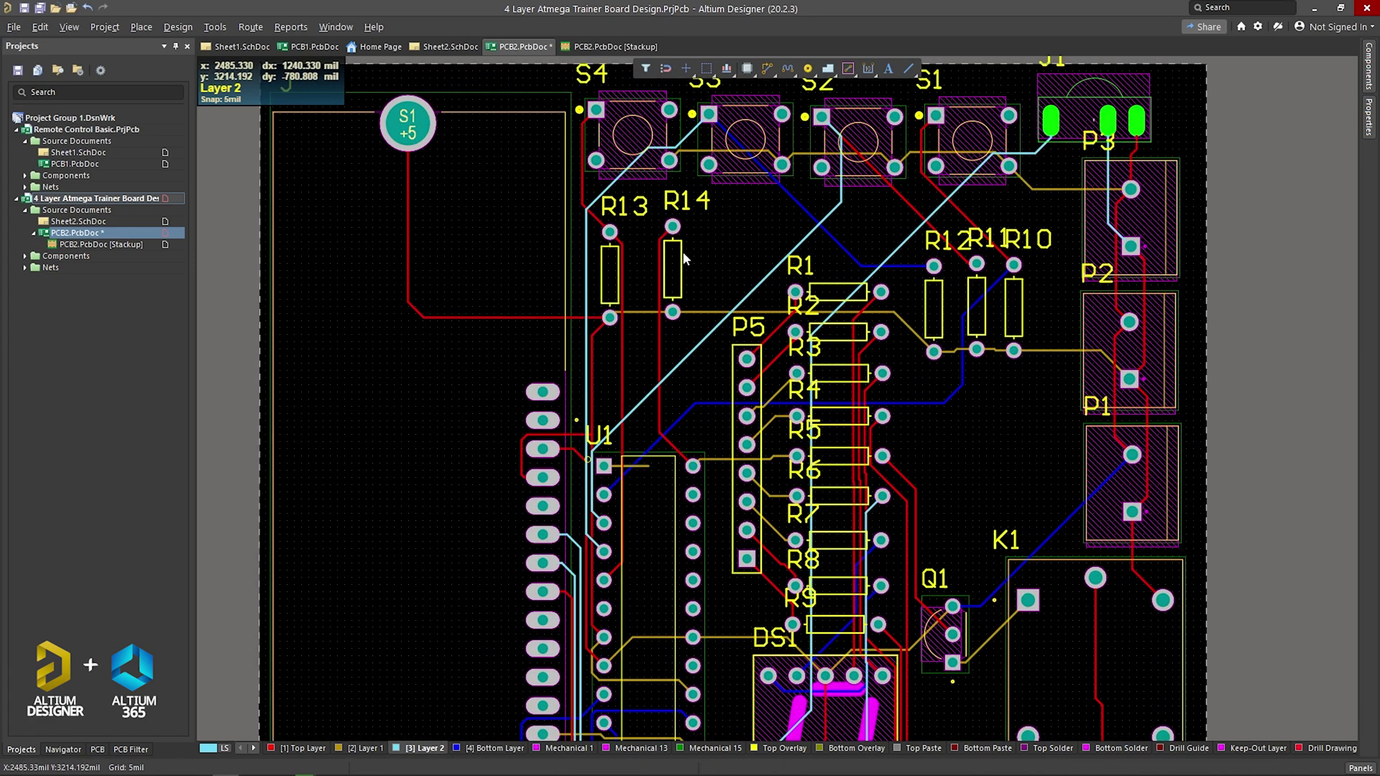
pyautogui.keyDown('ctrl'); pyautogui.scroll(-3, 584, 258); pyautogui.keyUp('ctrl')
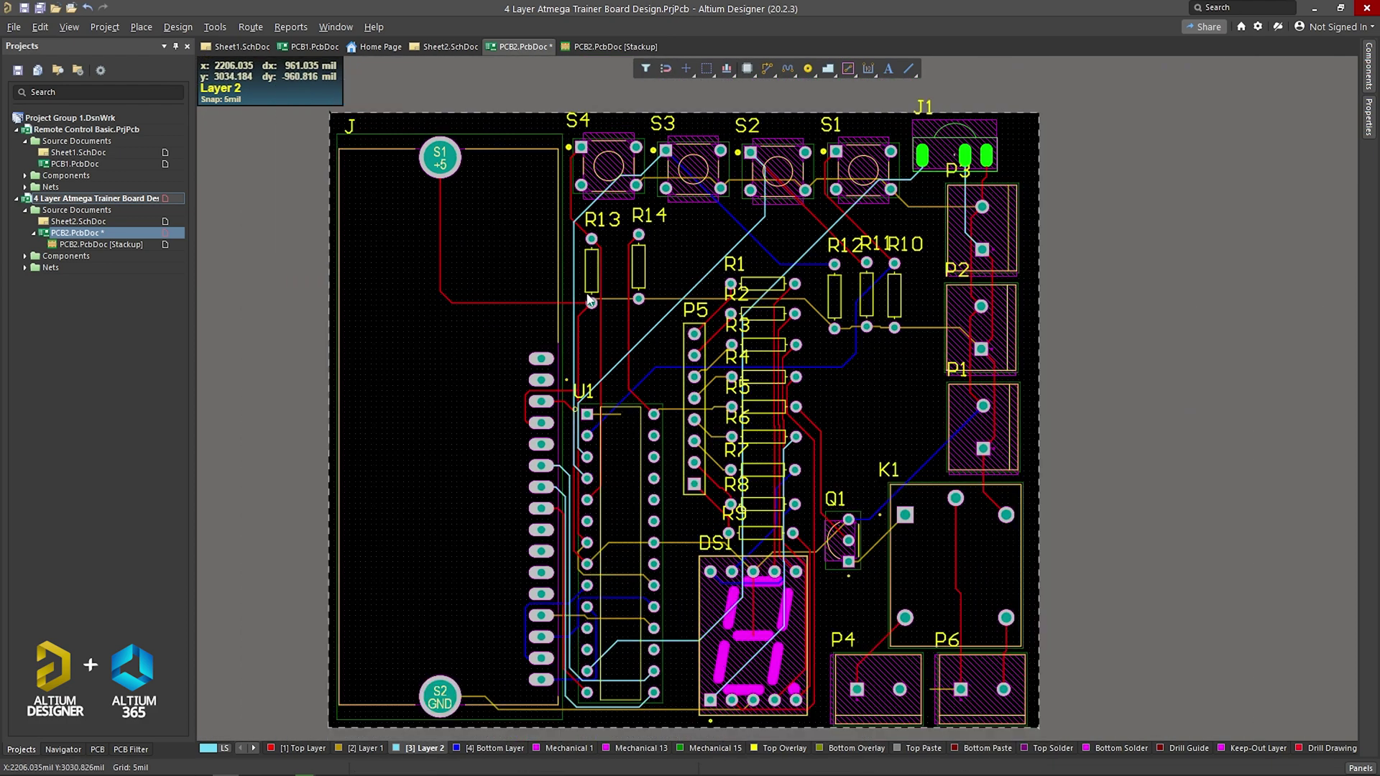
pyautogui.keyDown('ctrl'); pyautogui.scroll(2, 625, 340); pyautogui.keyUp('ctrl')
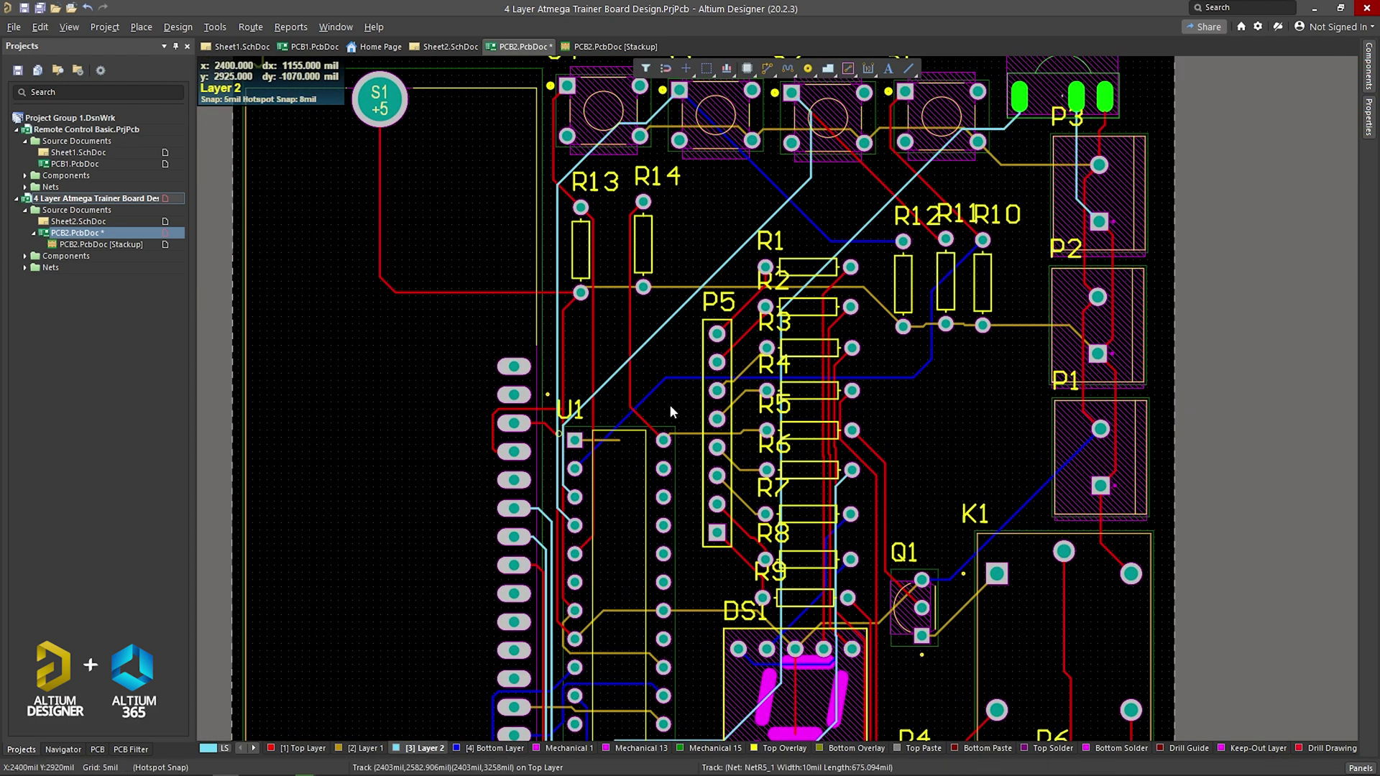
pyautogui.click(651, 340)
pyautogui.click(603, 315)
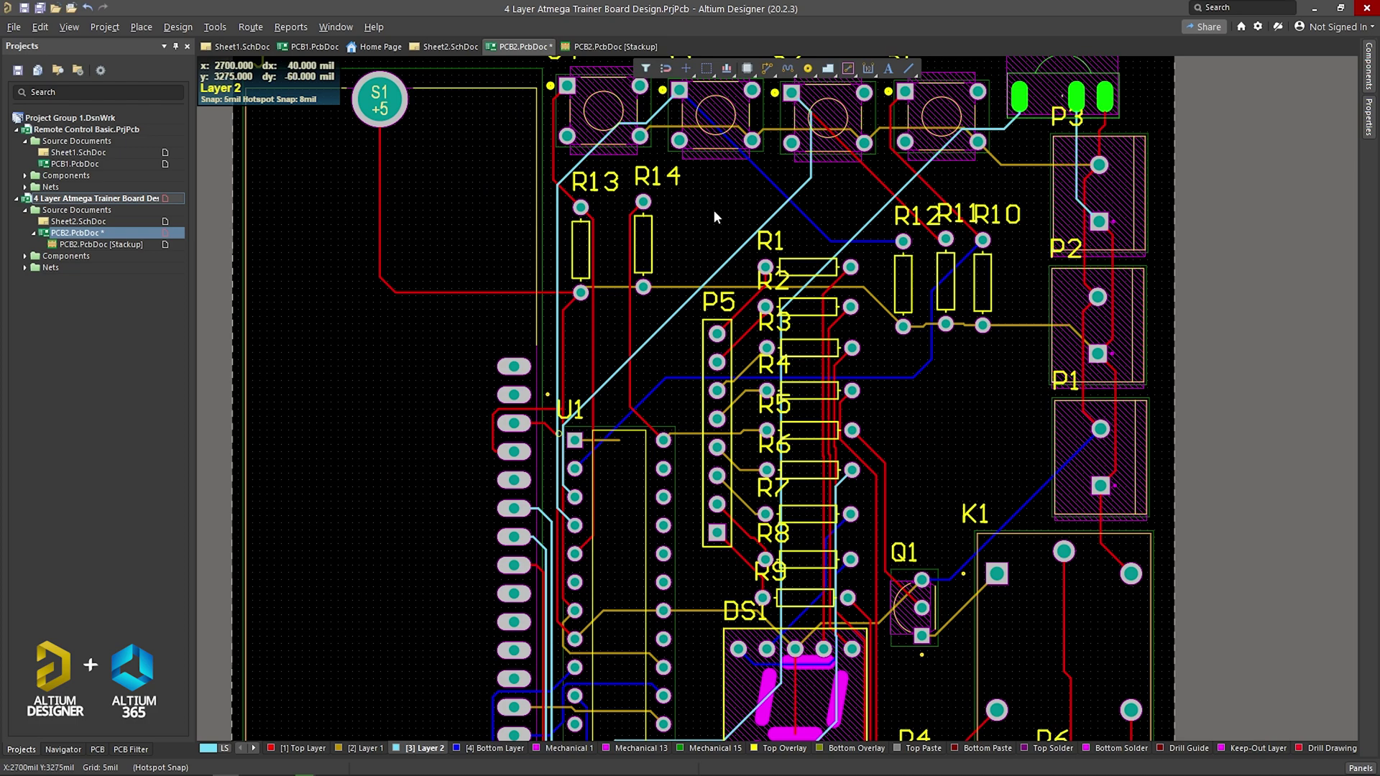
# Step: Reposition the view of the routed board and save the design
pyautogui.keyDown('ctrl'); pyautogui.scroll(-1, 713, 209); pyautogui.keyUp('ctrl')
pyautogui.moveTo(717, 286); pyautogui.dragTo(694, 249, button='right')
pyautogui.moveTo(819, 340); pyautogui.dragTo(822, 352, button='right')
pyautogui.hotkey('ctrl', 's')
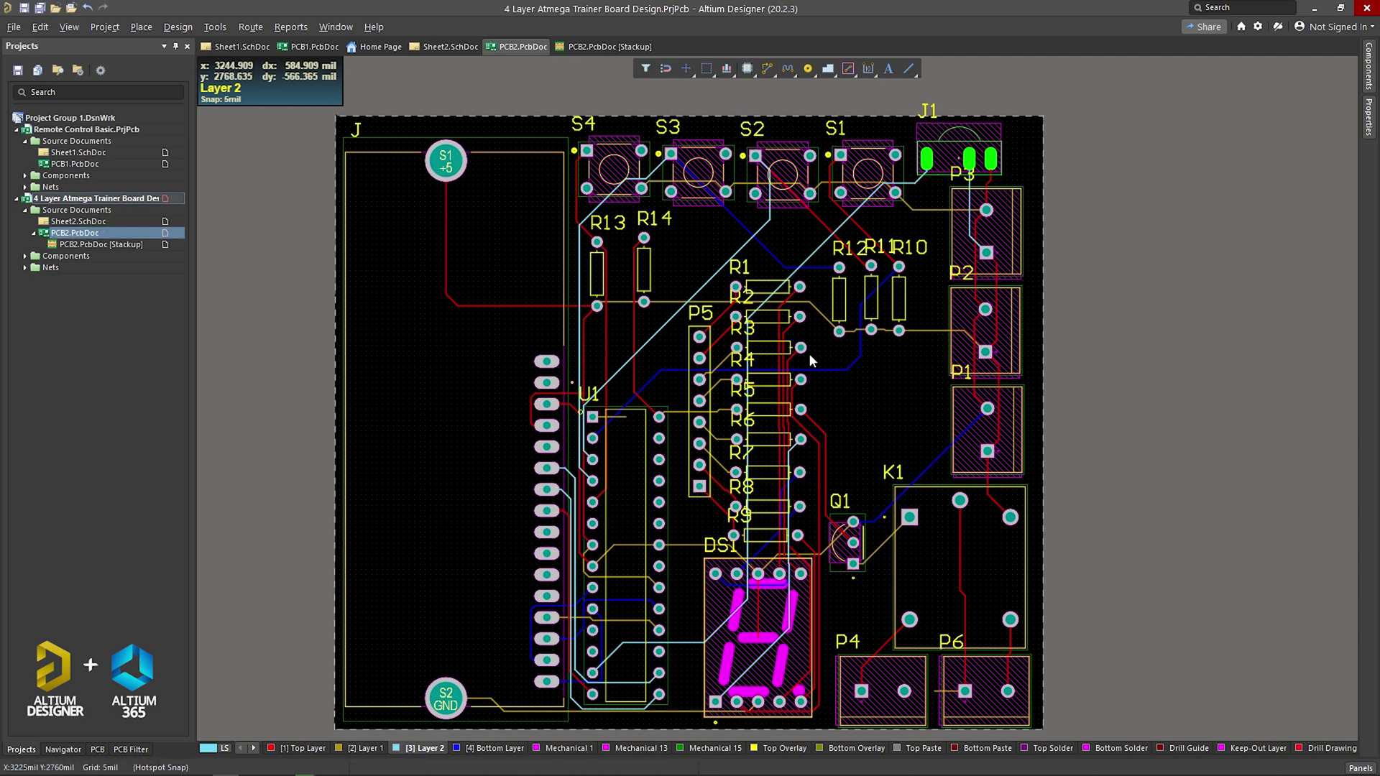
pyautogui.click(69, 27)
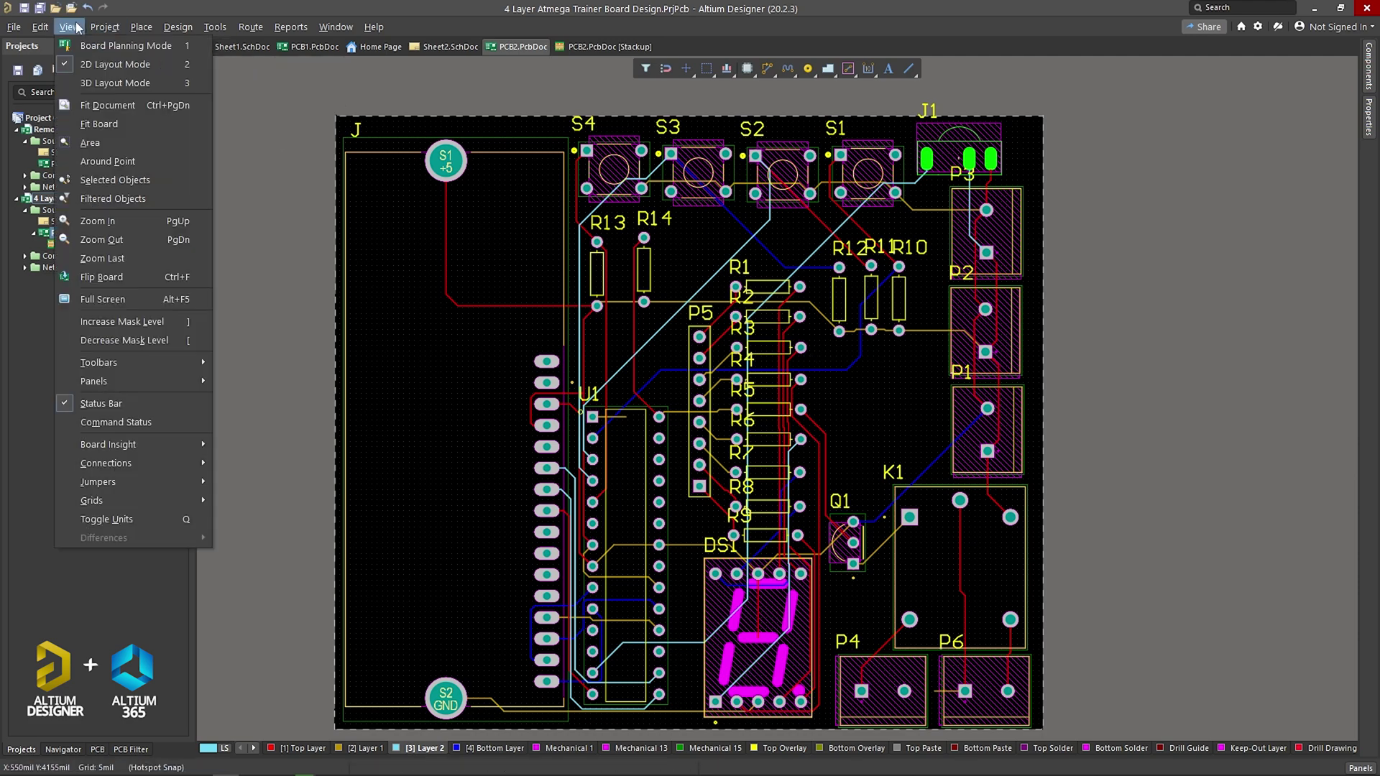
# Step: Switch to 3D Layout Mode and orbit the board to an edge-on perspective
pyautogui.click(115, 294)
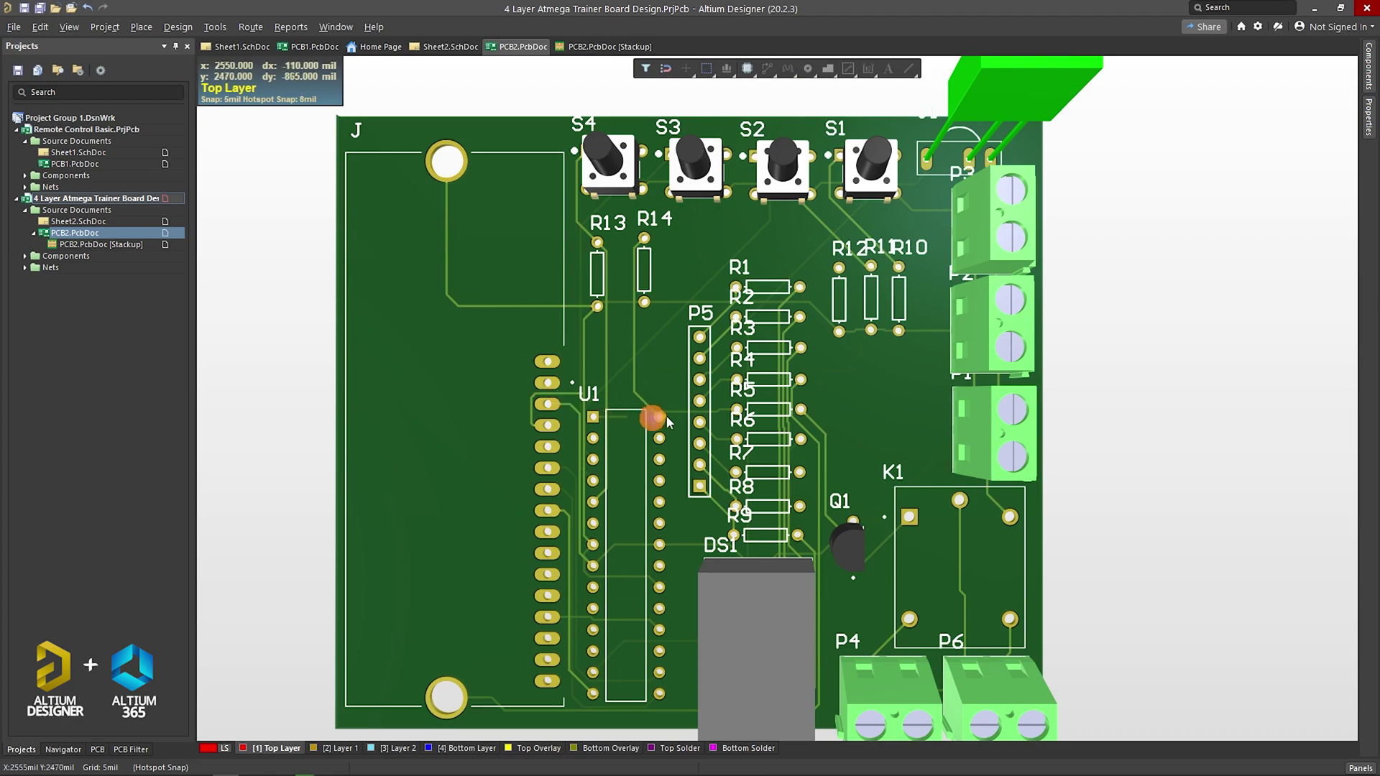
pyautogui.keyDown('ctrl'); pyautogui.scroll(2, 740, 446); pyautogui.keyUp('ctrl')
pyautogui.keyDown('shift'); pyautogui.moveTo(805, 449); pyautogui.dragTo(715, 483, button='right'); pyautogui.keyUp('shift')
pyautogui.keyDown('ctrl'); pyautogui.scroll(6, 762, 539); pyautogui.keyUp('ctrl')
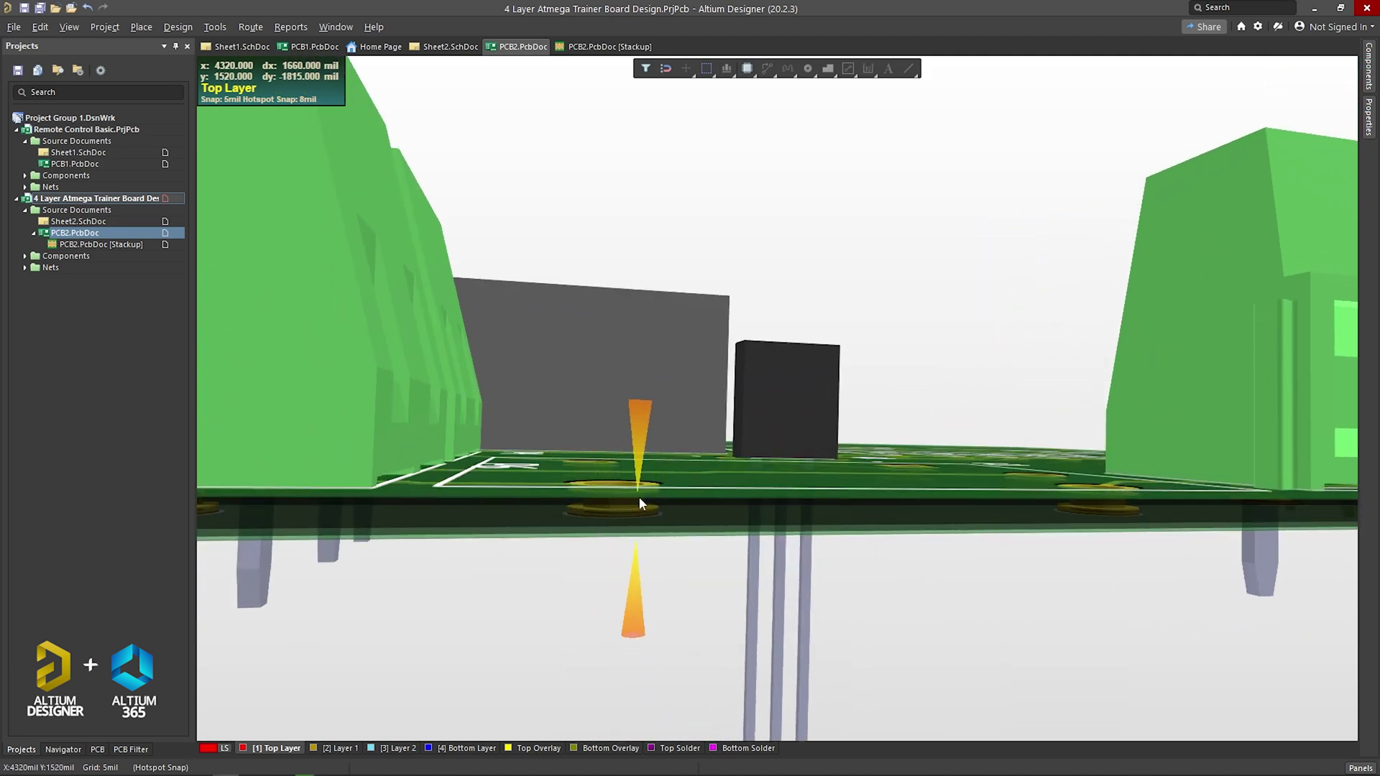
pyautogui.keyDown('shift'); pyautogui.moveTo(642, 503); pyautogui.dragTo(1247, 596, button='right'); pyautogui.keyUp('shift')
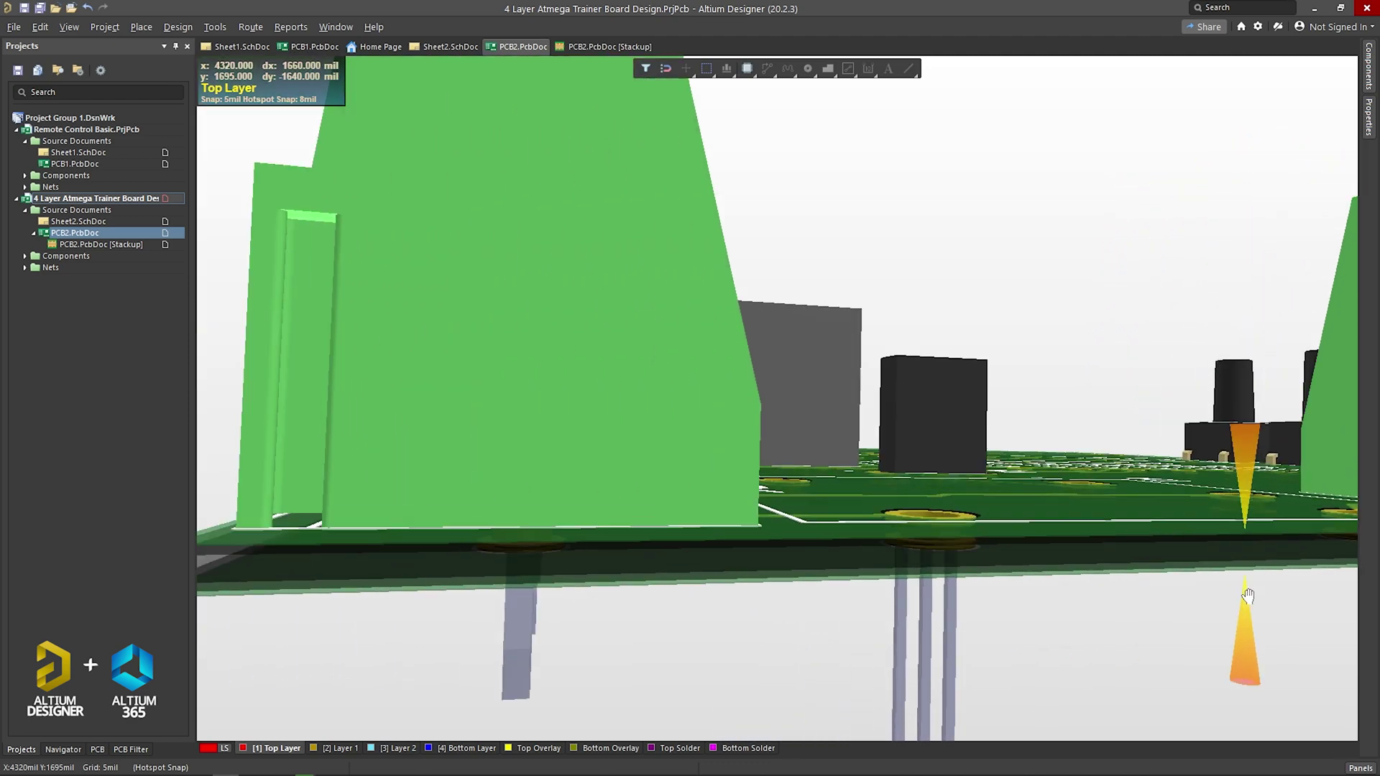
pyautogui.moveTo(686, 583); pyautogui.dragTo(953, 564, button='right')
pyautogui.moveTo(748, 598); pyautogui.dragTo(592, 610, button='right')
# Step: Rotate the 3D board through side and front views to an angled top view
pyautogui.keyDown('ctrl'); pyautogui.scroll(3, 568, 610); pyautogui.keyUp('ctrl')
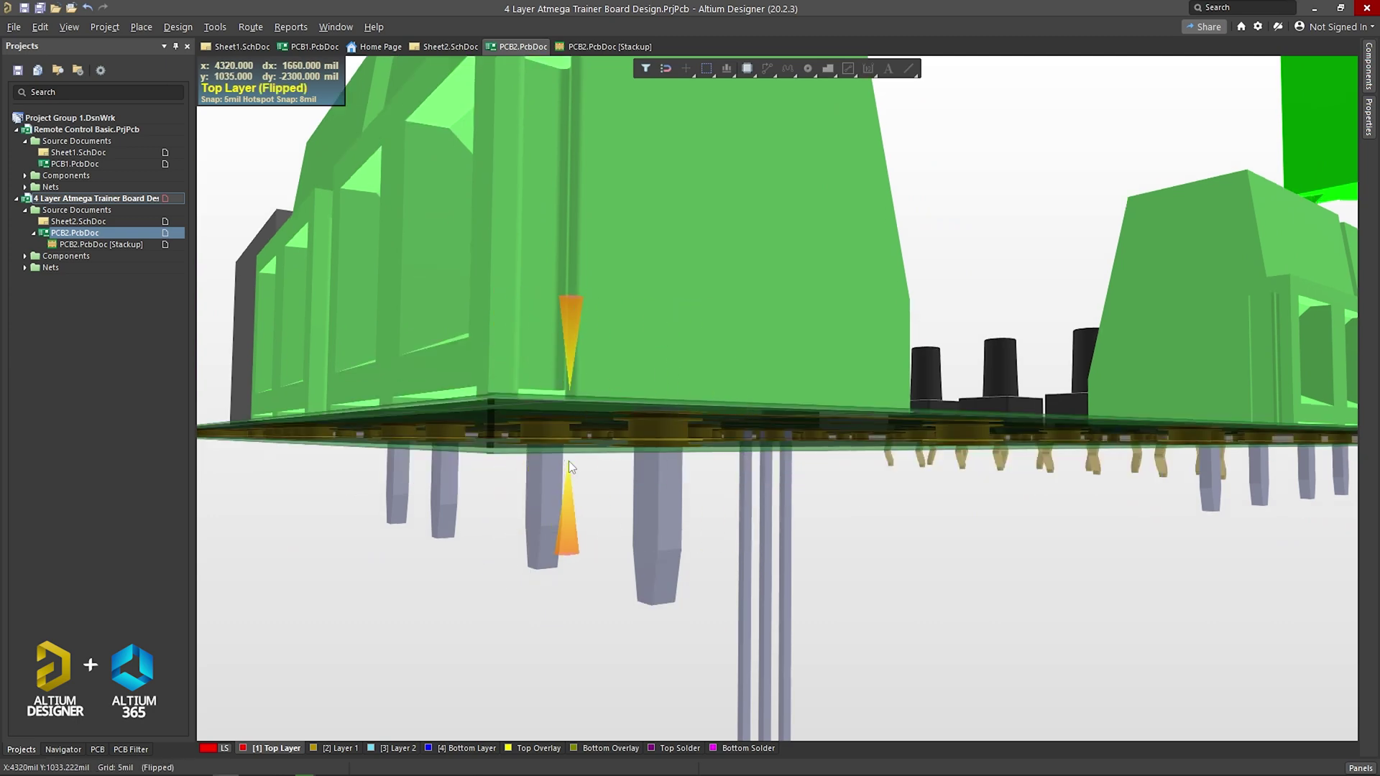
pyautogui.keyDown('ctrl'); pyautogui.scroll(-5, 568, 460); pyautogui.keyUp('ctrl')
pyautogui.keyDown('shift'); pyautogui.moveTo(606, 449); pyautogui.dragTo(622, 512, button='right'); pyautogui.keyUp('shift')
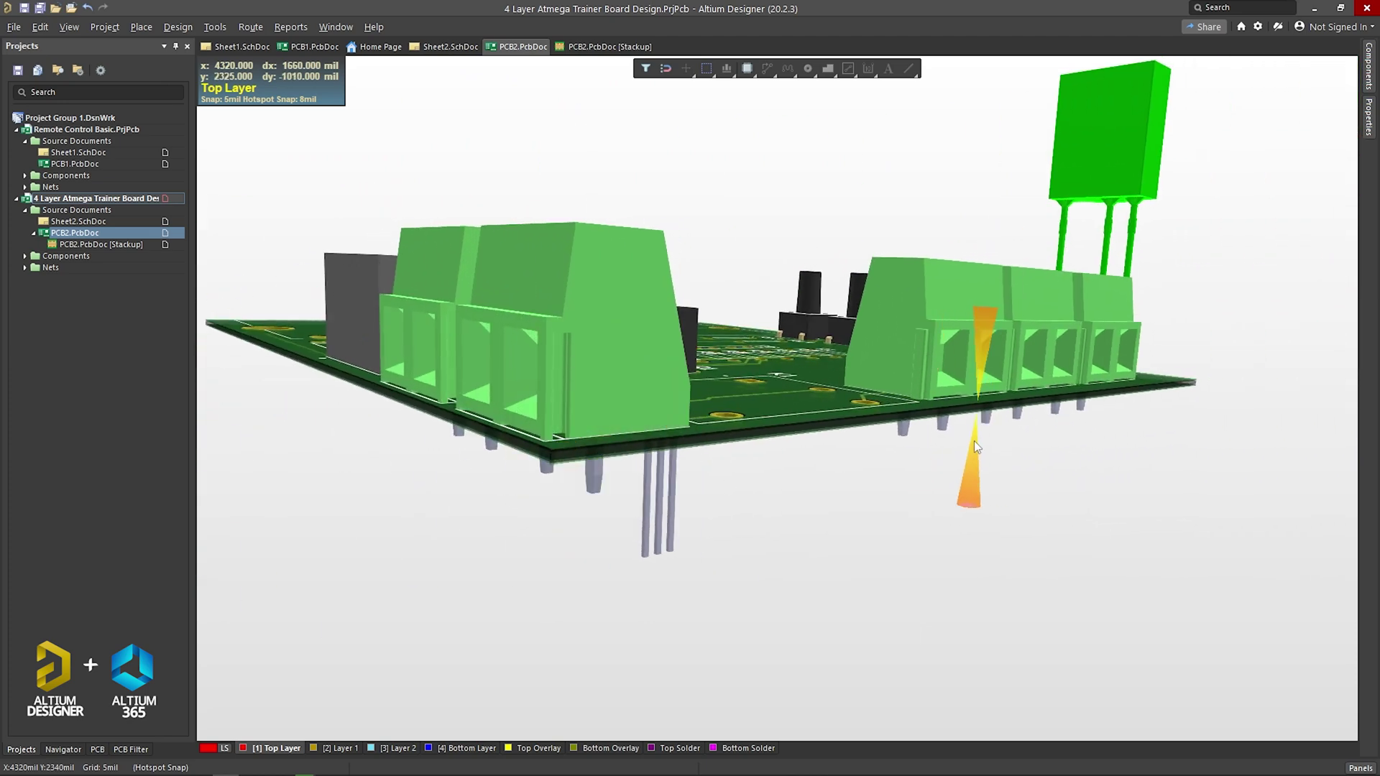
pyautogui.keyDown('shift'); pyautogui.moveTo(917, 444); pyautogui.dragTo(745, 428, button='right'); pyautogui.keyUp('shift')
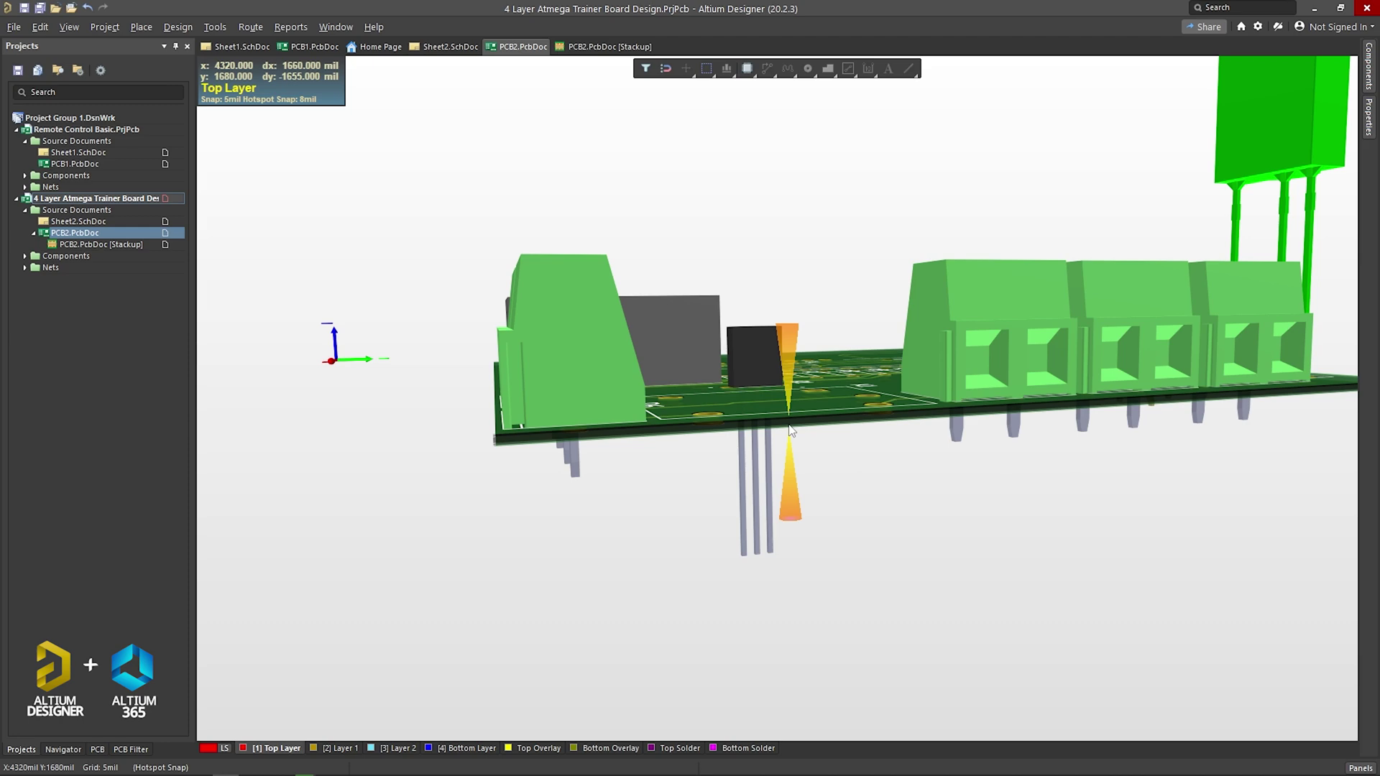
pyautogui.keyDown('ctrl'); pyautogui.scroll(-3, 912, 398); pyautogui.keyUp('ctrl')
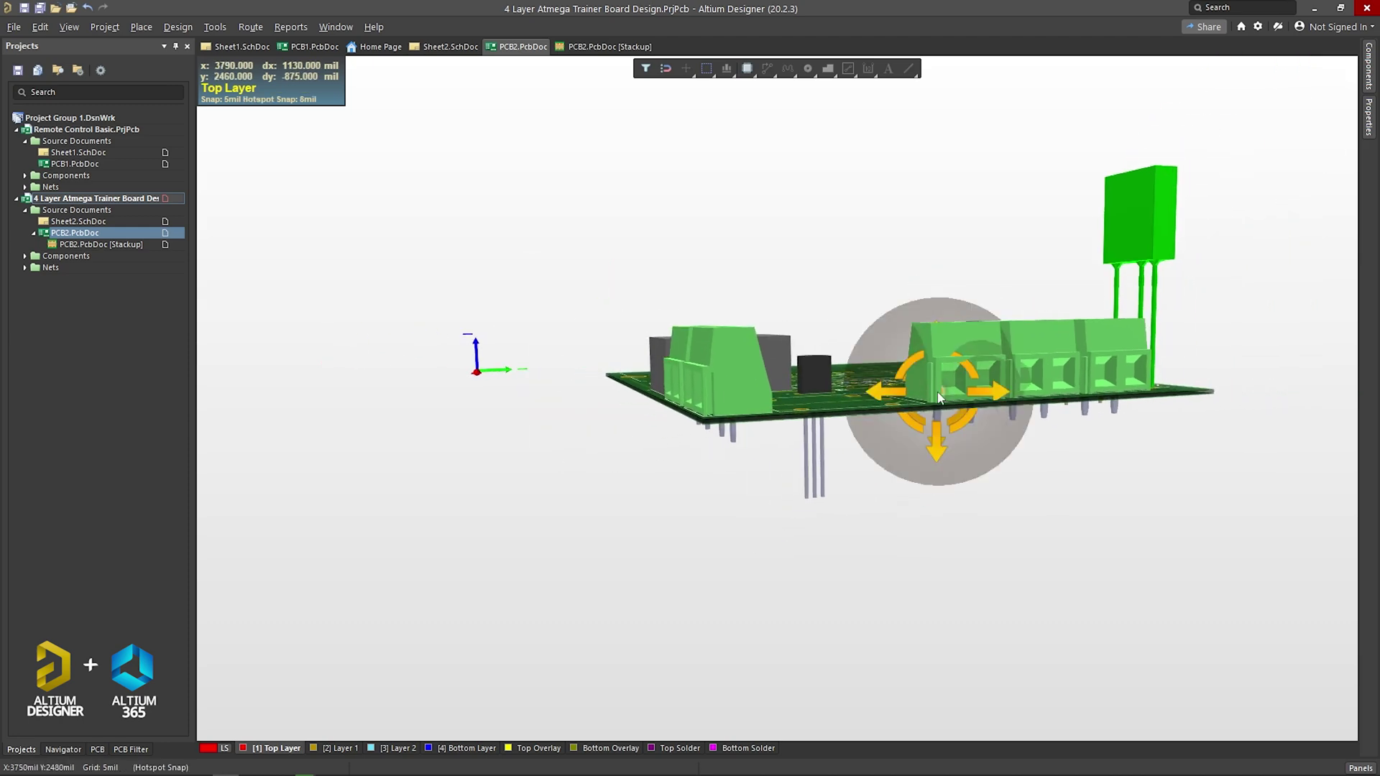
pyautogui.keyDown('shift'); pyautogui.moveTo(939, 398); pyautogui.dragTo(796, 470, button='right'); pyautogui.keyUp('shift')
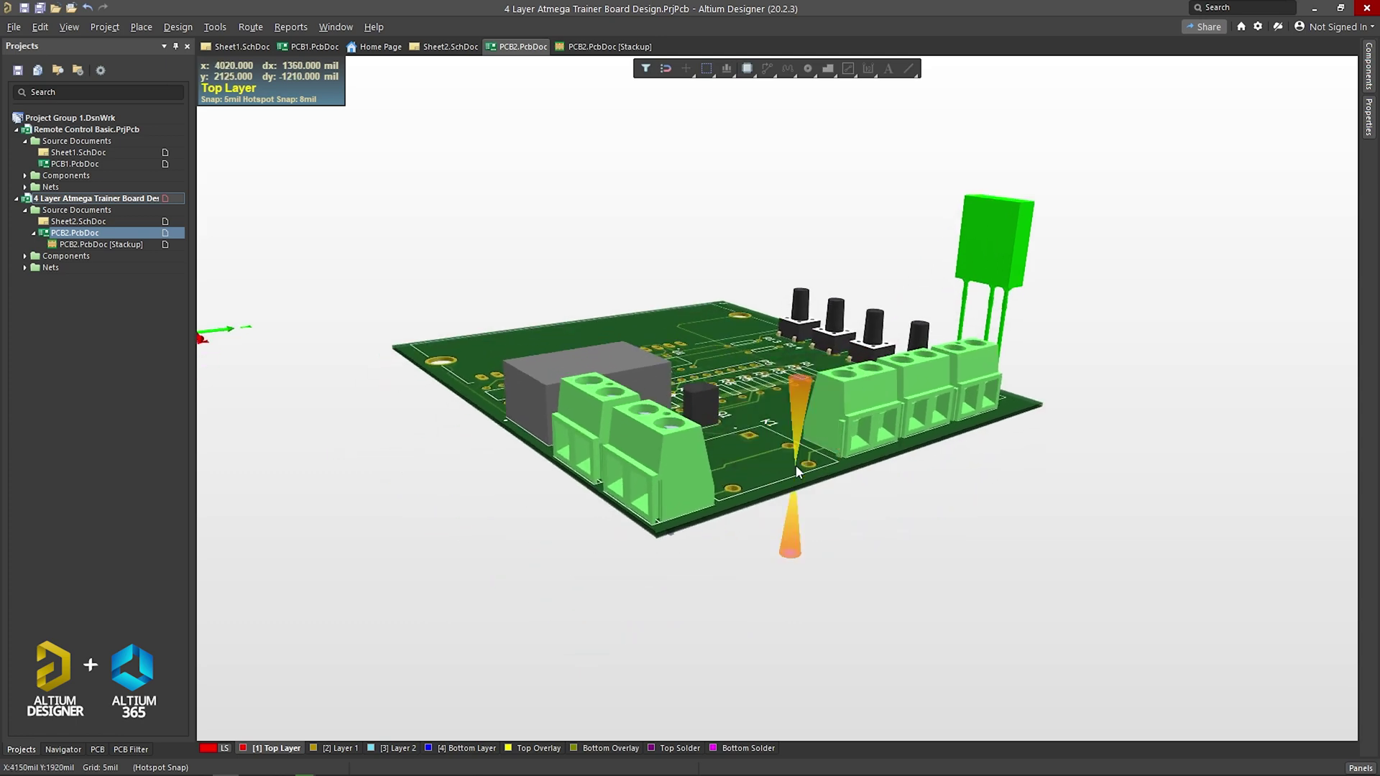